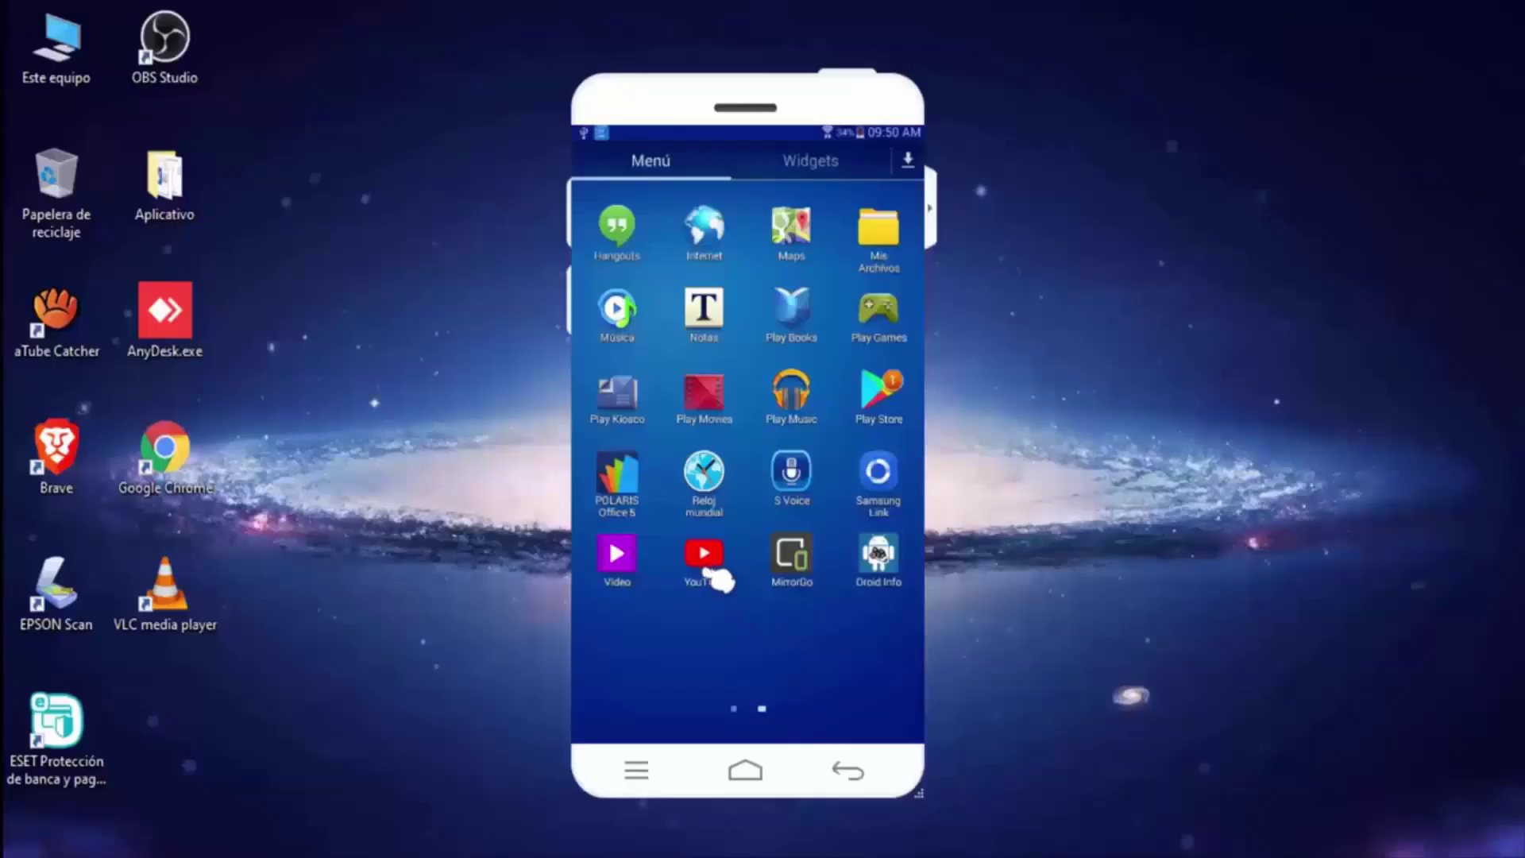
# Step: Search YouTube for the mundo virtual pro channel
pyautogui.click(707, 556)
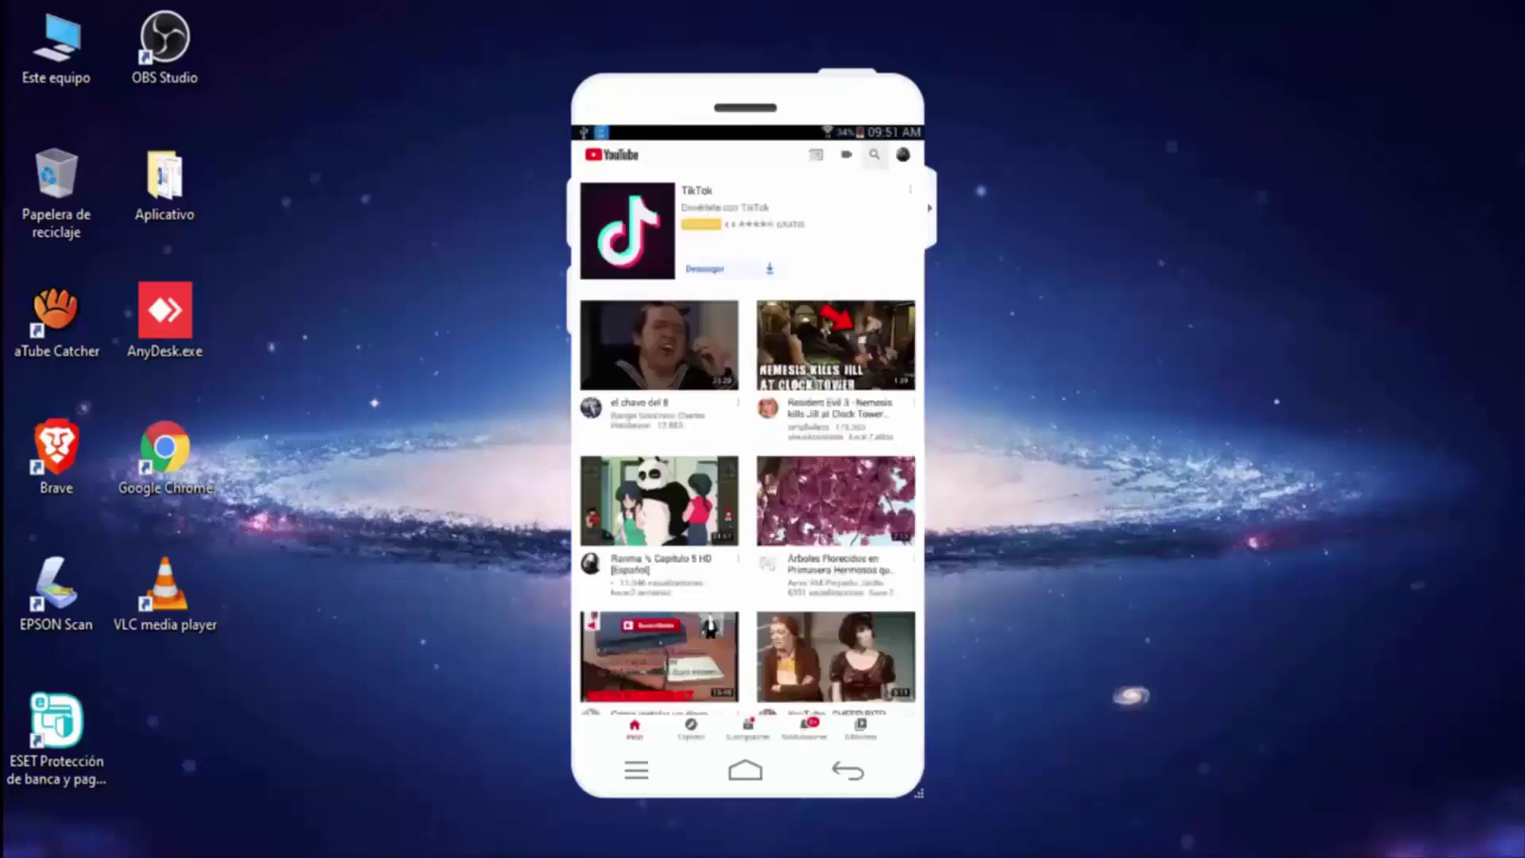
pyautogui.click(865, 154)
pyautogui.click(732, 180)
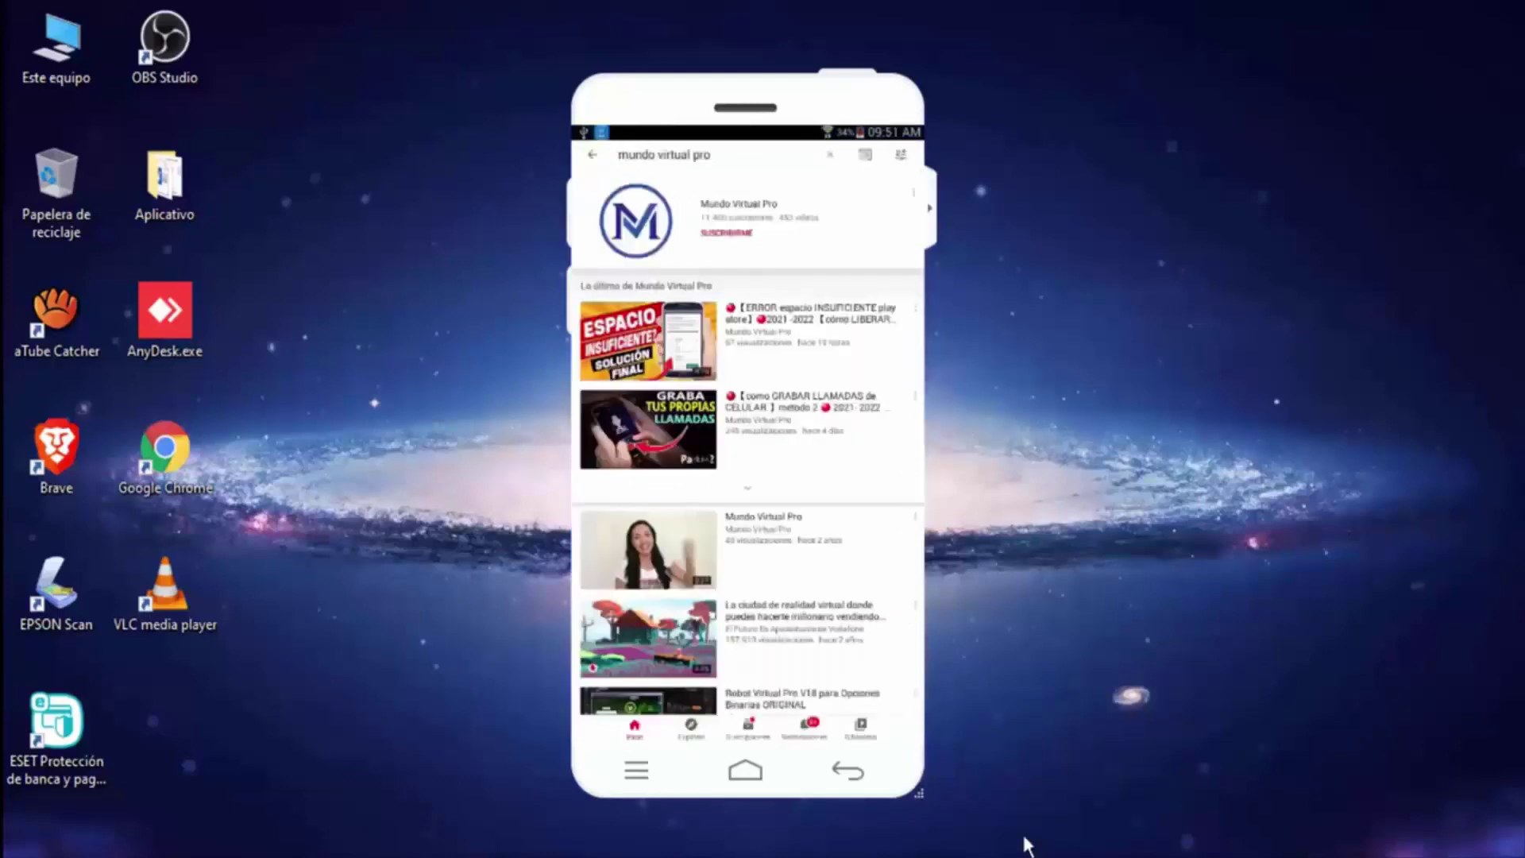
# Step: Play the channel's first video, then relaunch YouTube from the drawer's second app page
pyautogui.click(642, 346)
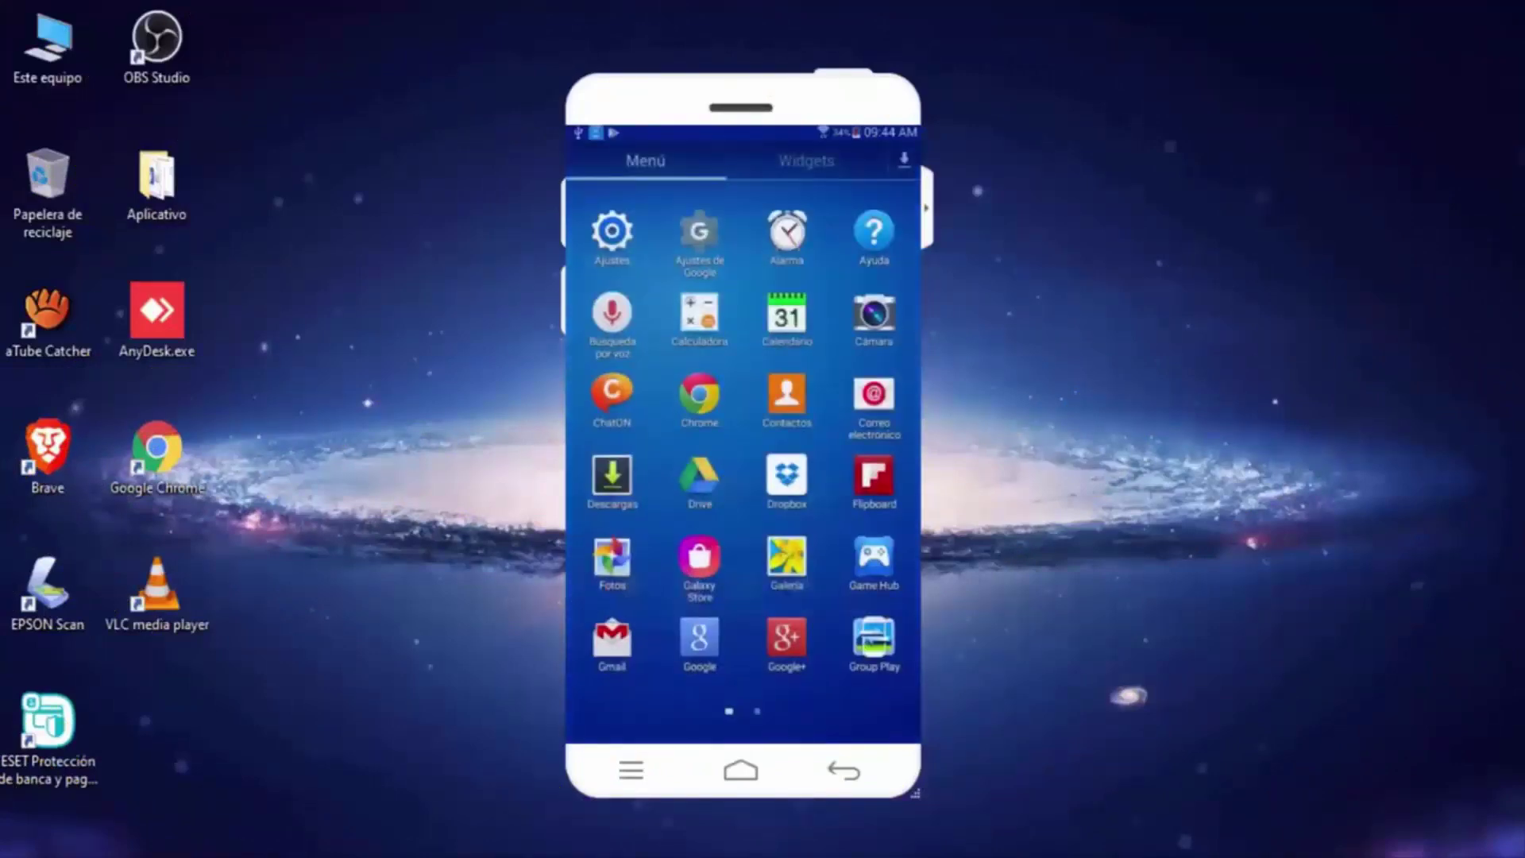
pyautogui.moveTo(882, 512); pyautogui.dragTo(643, 513)
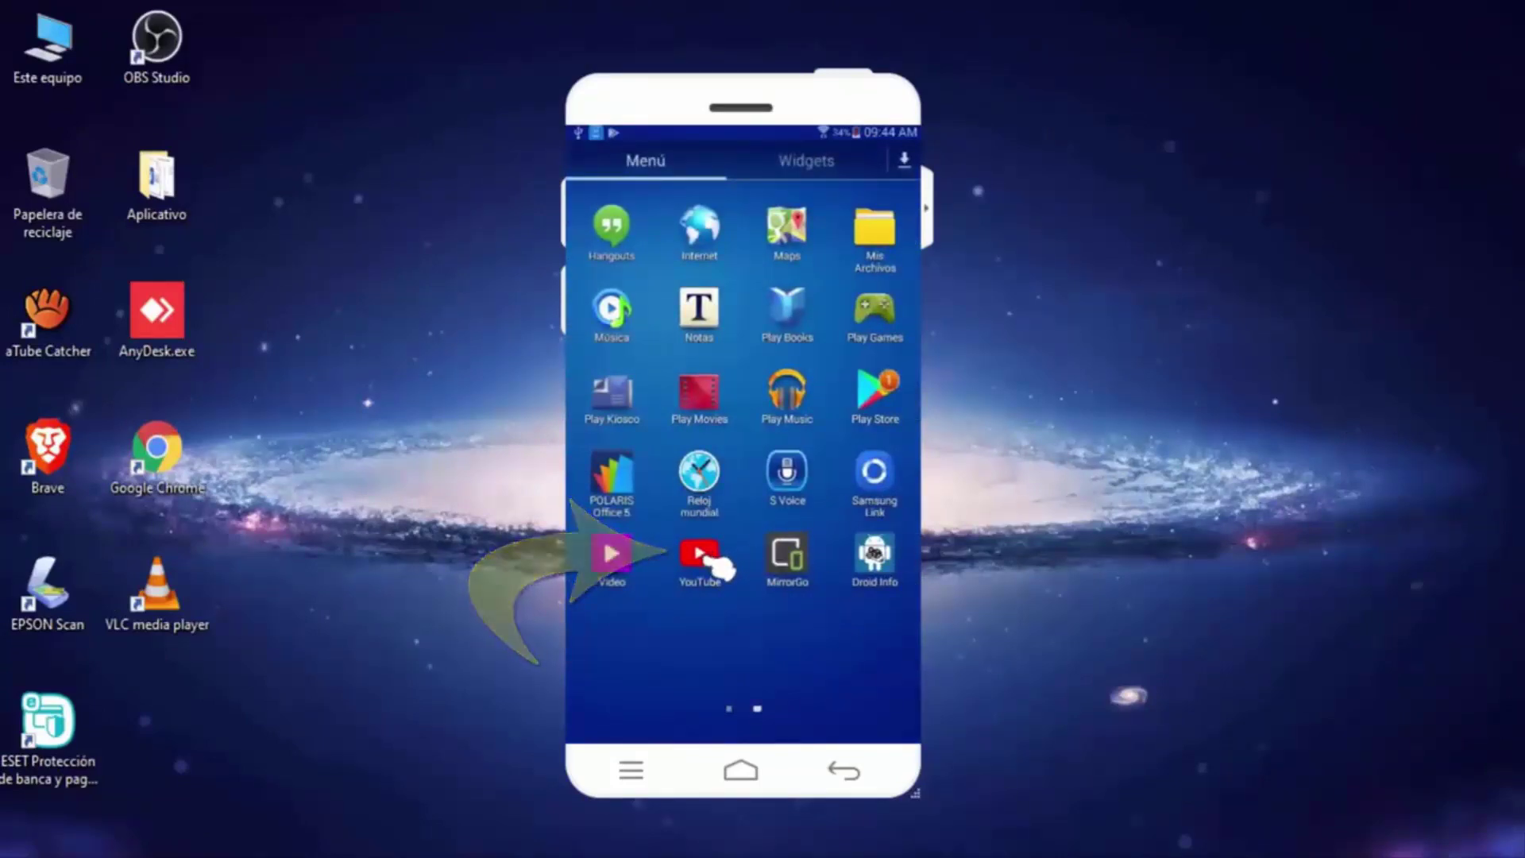
pyautogui.click(715, 559)
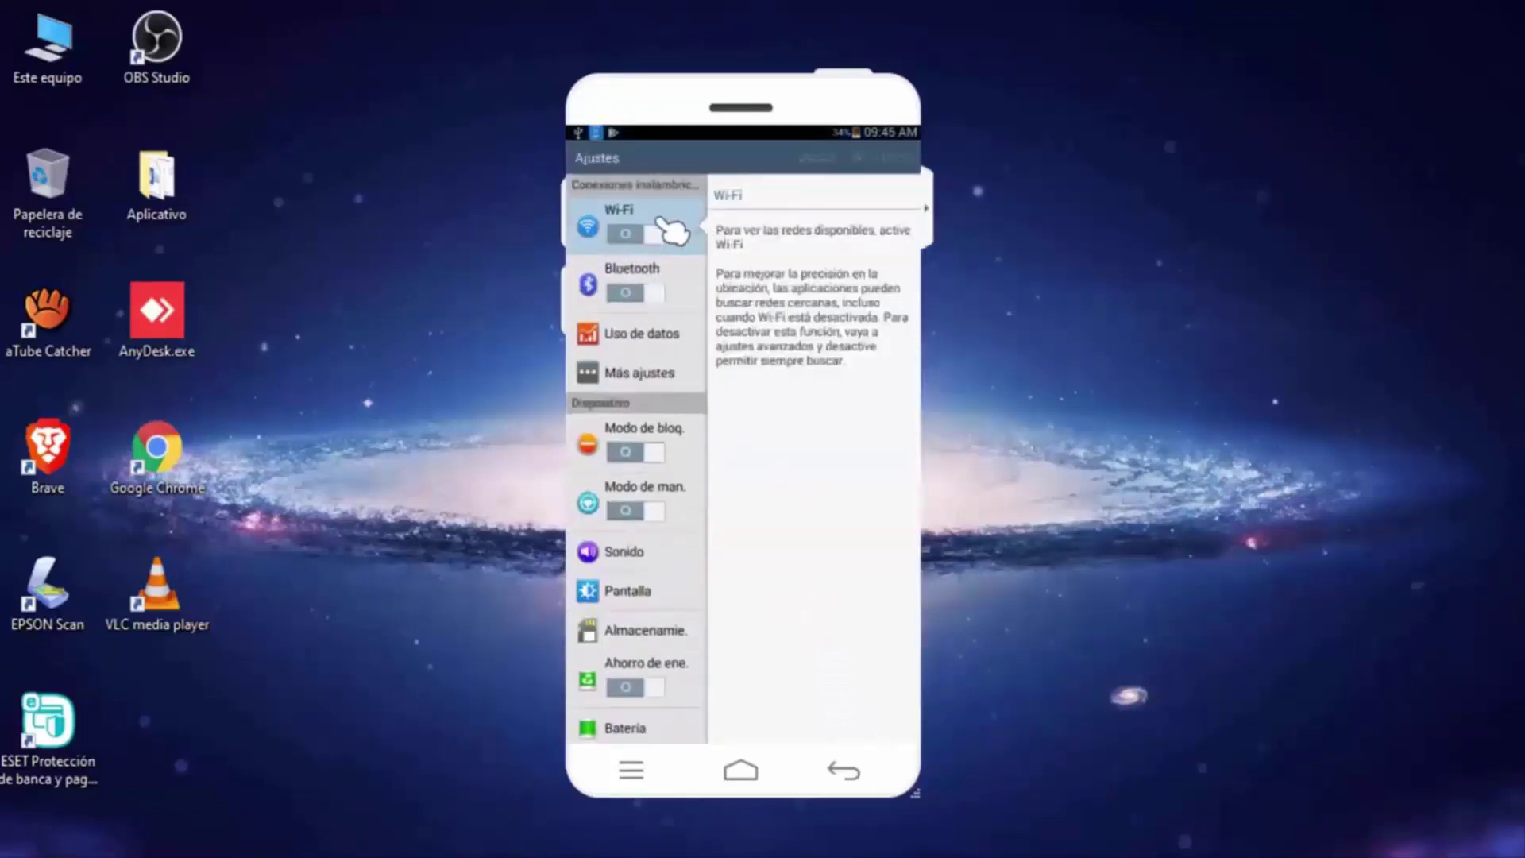
pyautogui.scroll(-5, 640, 551)
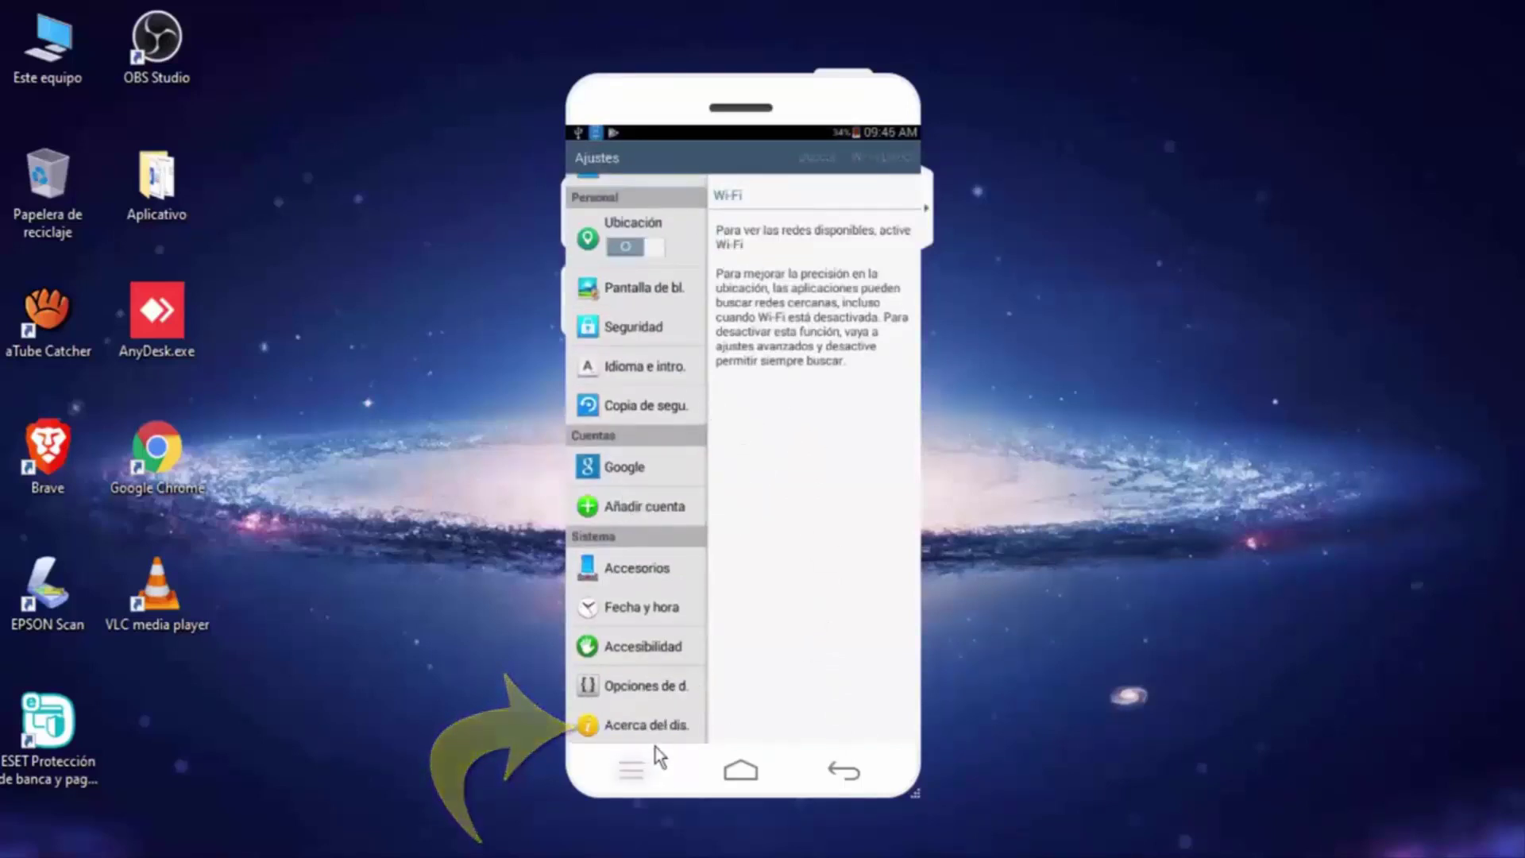
# Step: Run 'Actualizar ahora' under Acerca del dispositivo > Actualización de software and confirm with Aceptar
pyautogui.click(665, 733)
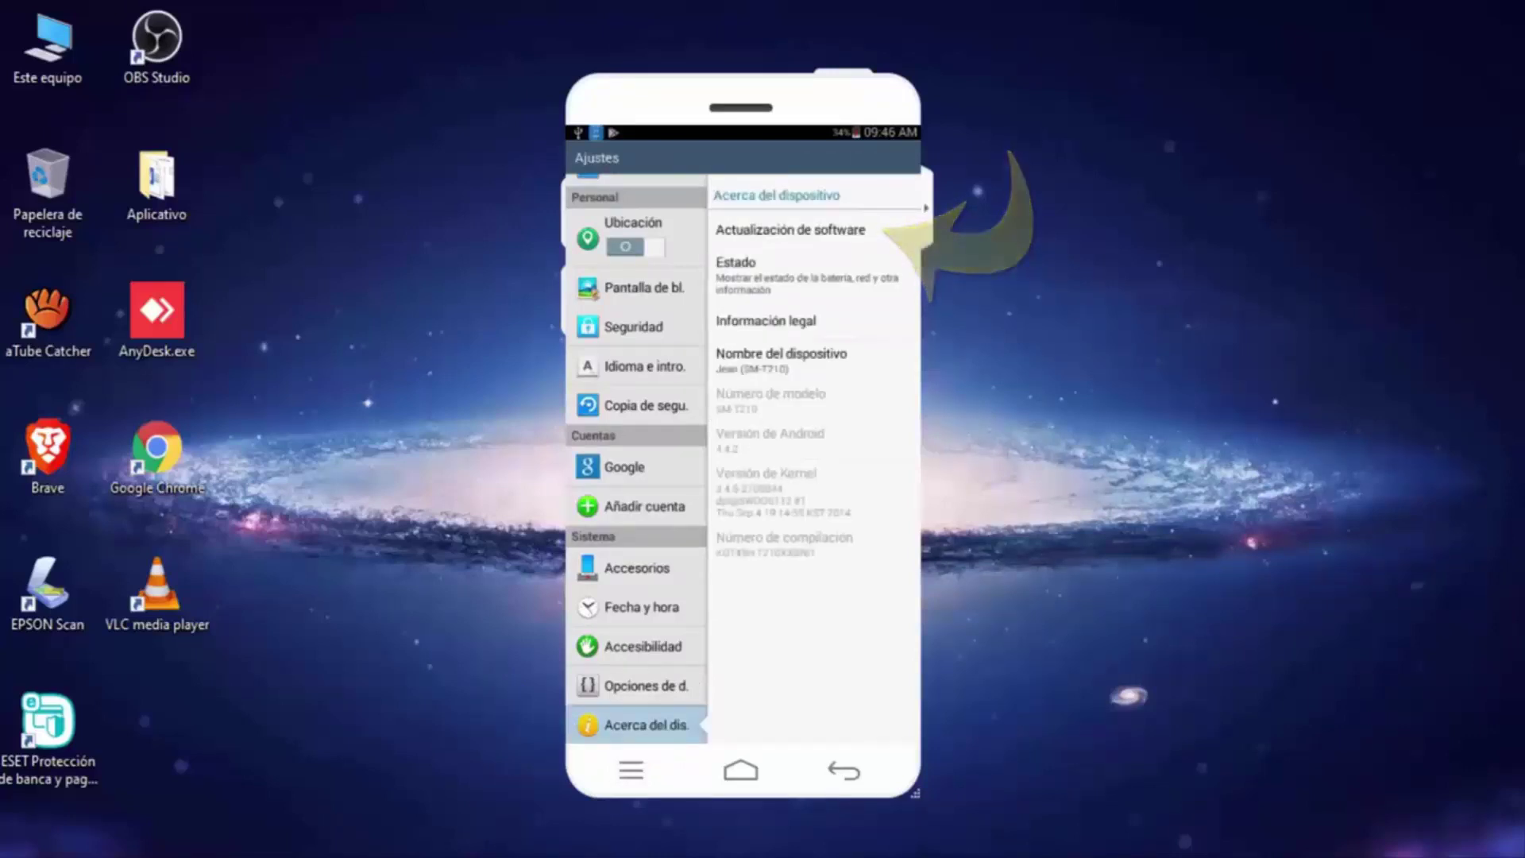
pyautogui.click(875, 232)
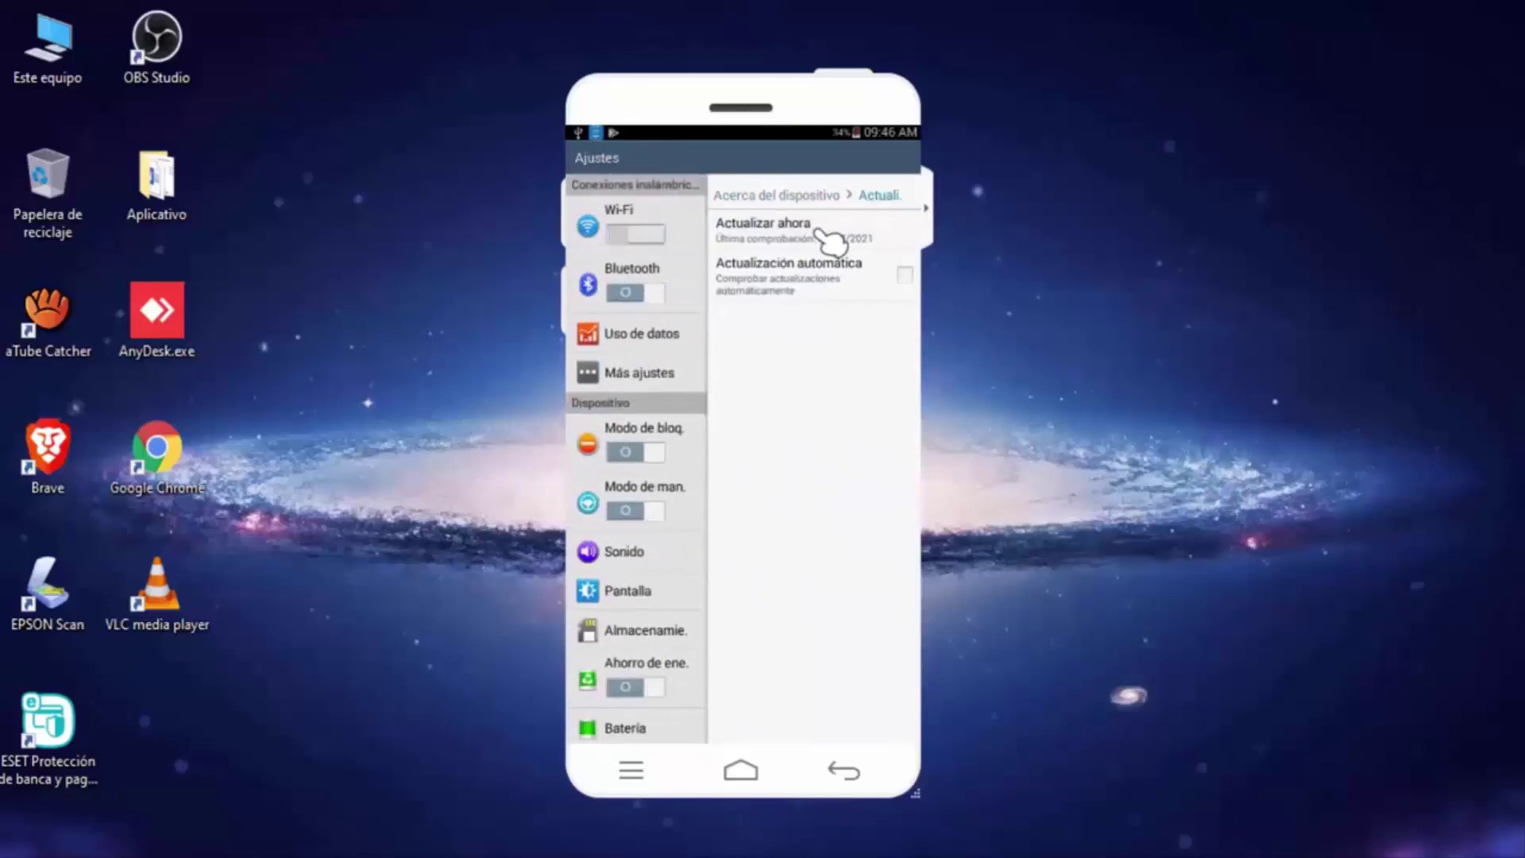
pyautogui.click(822, 232)
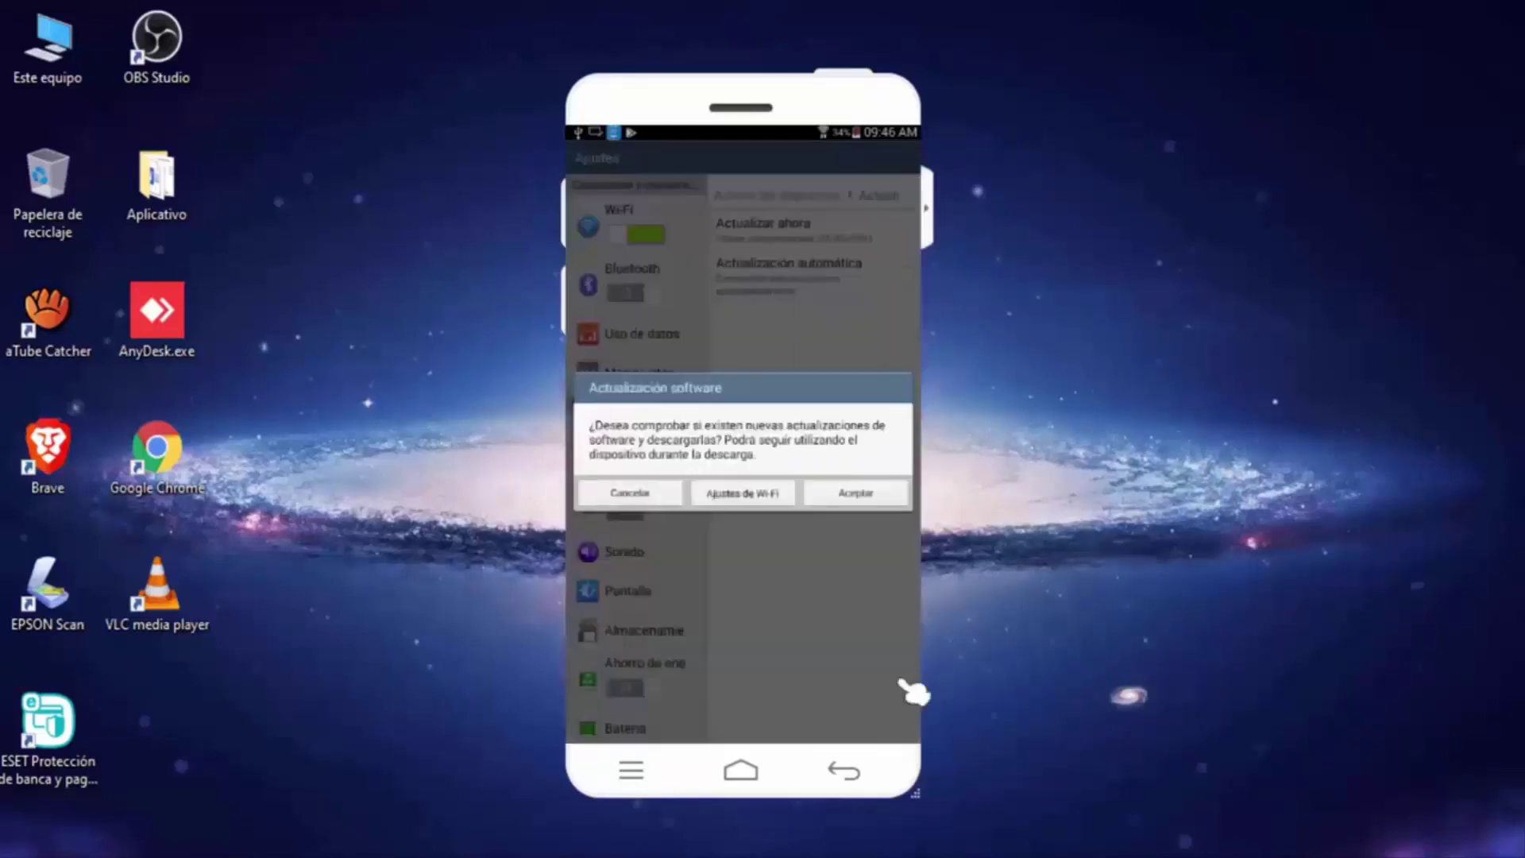
pyautogui.click(866, 498)
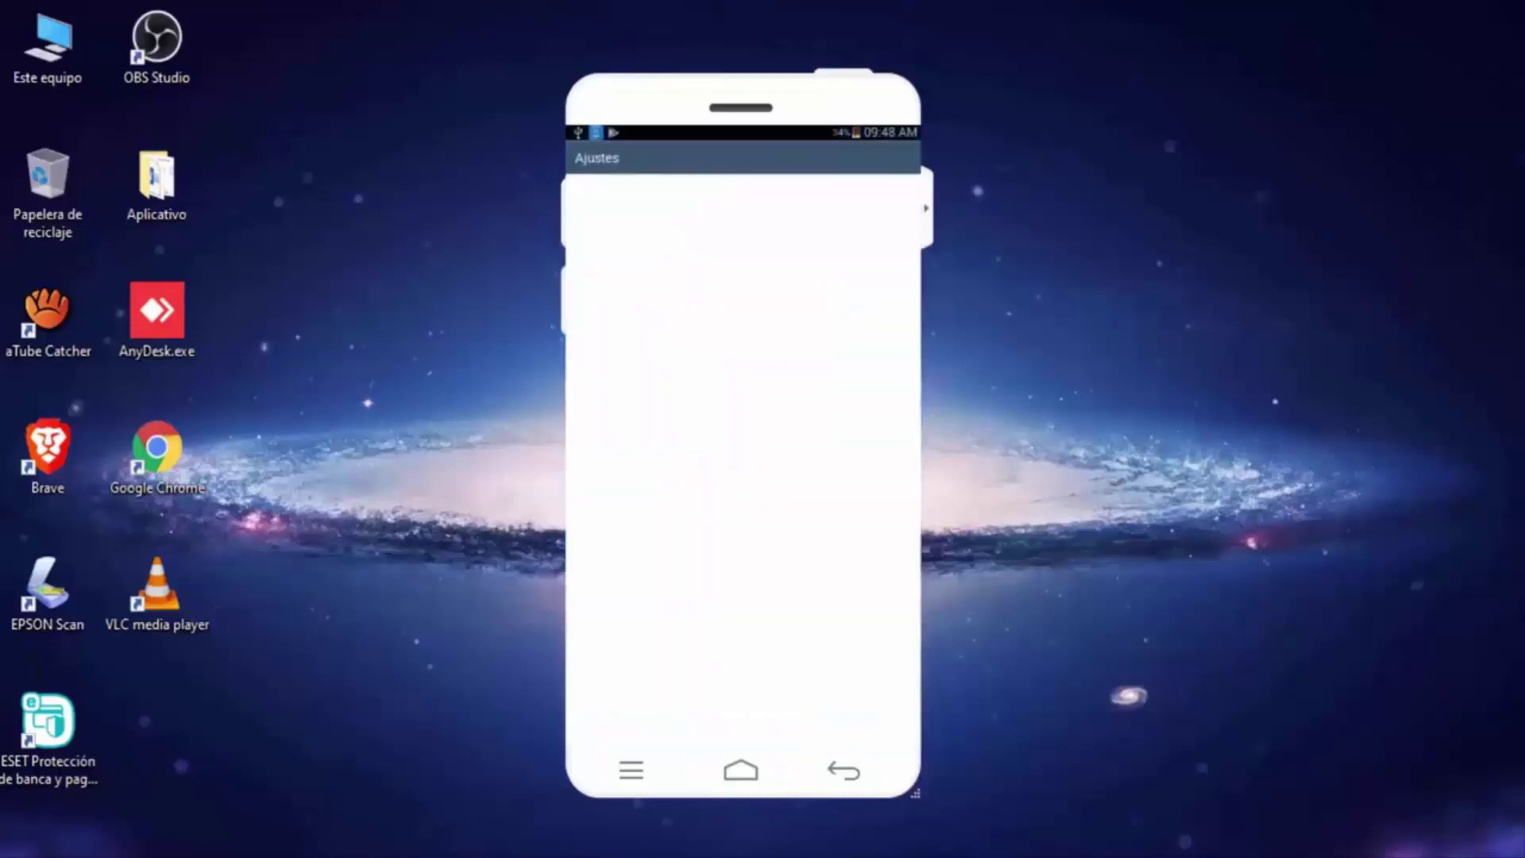
pyautogui.scroll(-2, 636, 459)
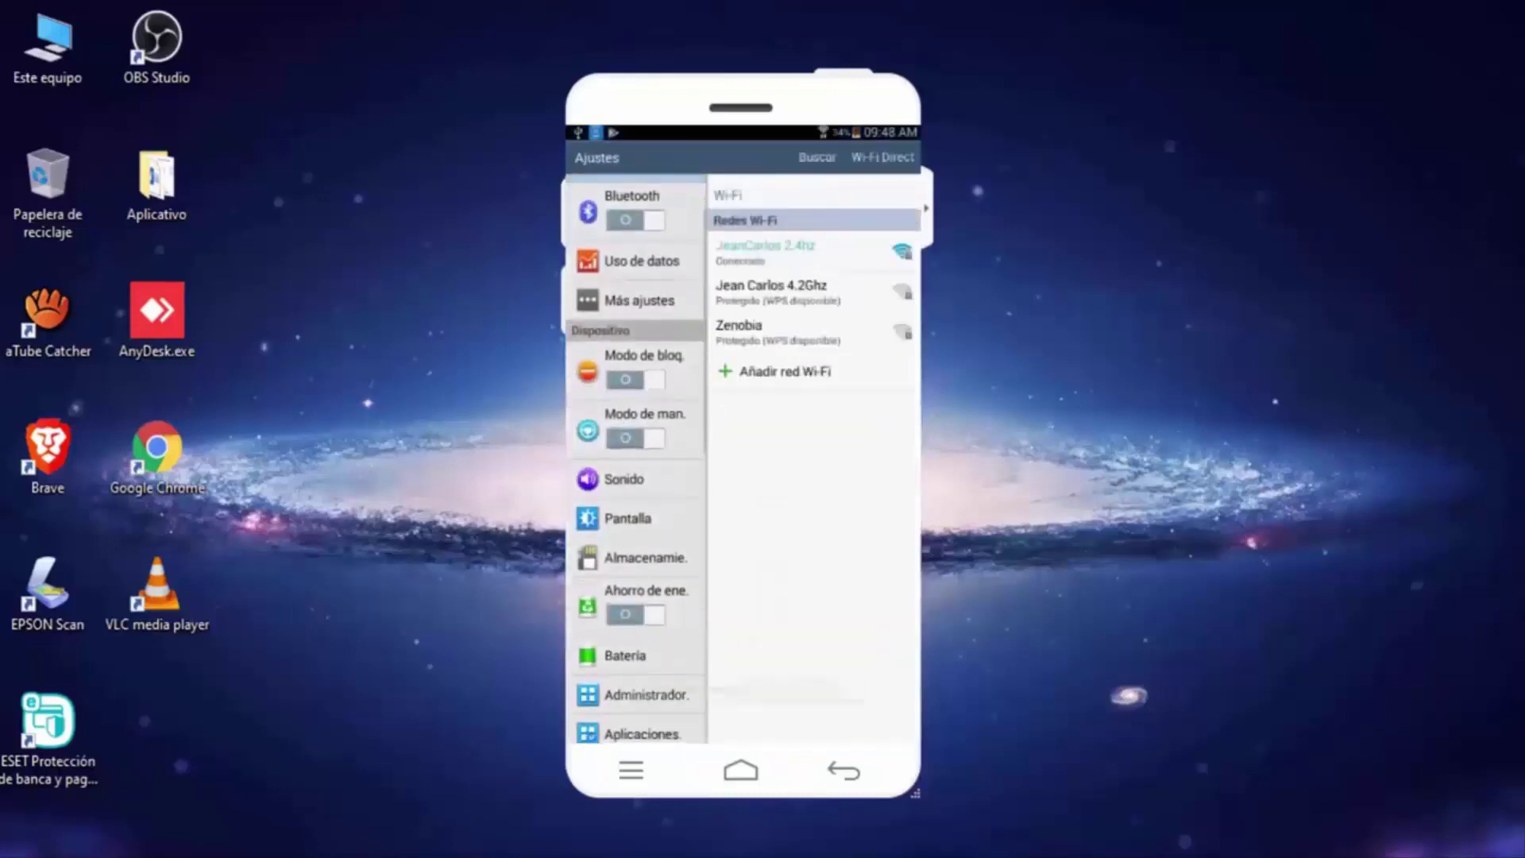
pyautogui.scroll(-2, 636, 459)
pyautogui.scroll(-2, 636, 459)
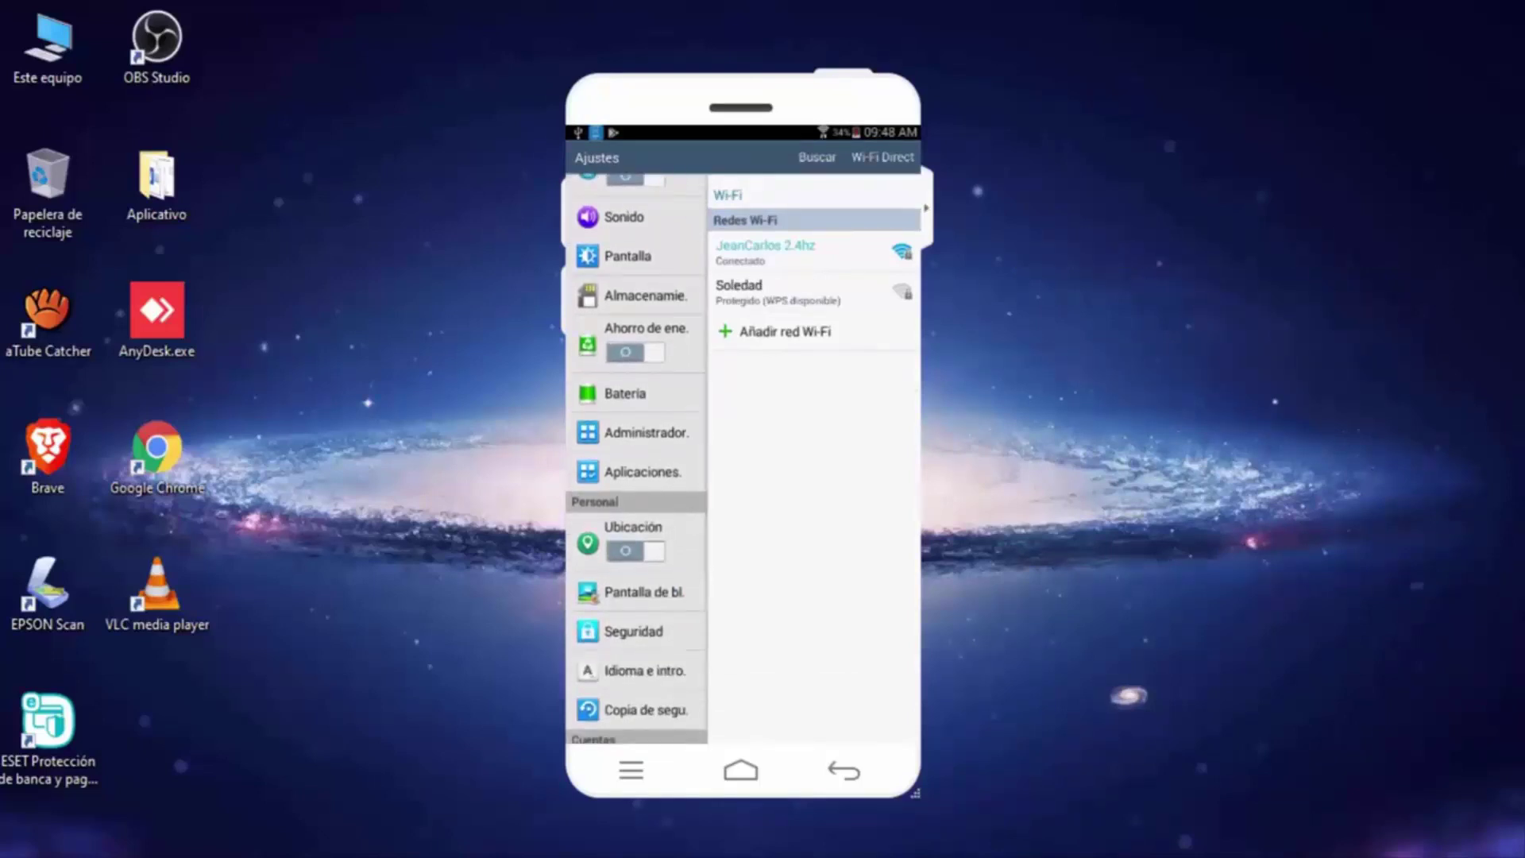
# Step: In Administrador de aplicaciones, browse the SD card, running and downloaded app lists
pyautogui.click(681, 437)
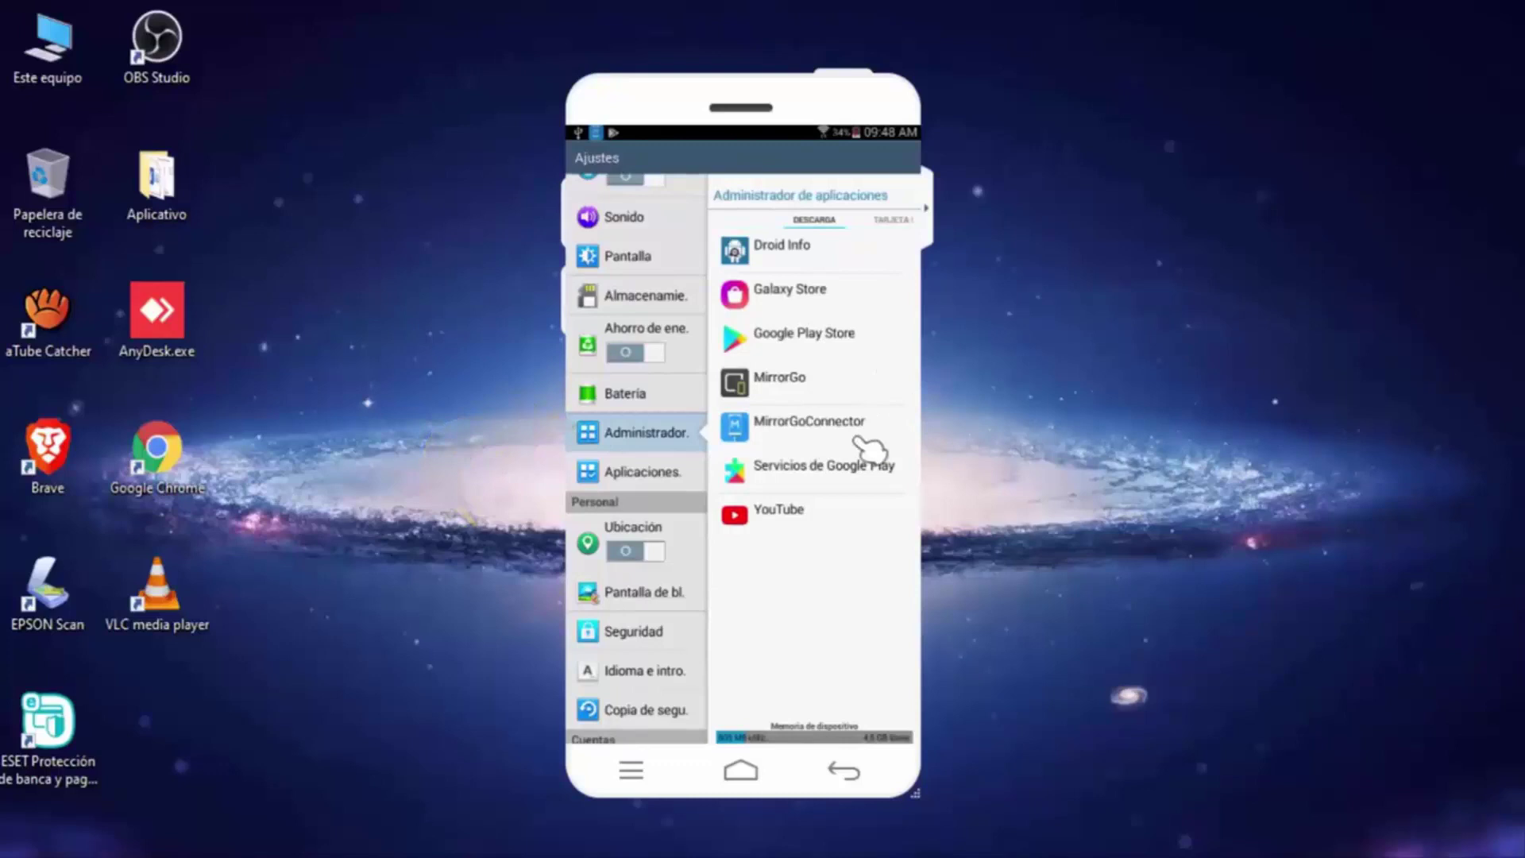
pyautogui.moveTo(869, 449); pyautogui.dragTo(865, 448)
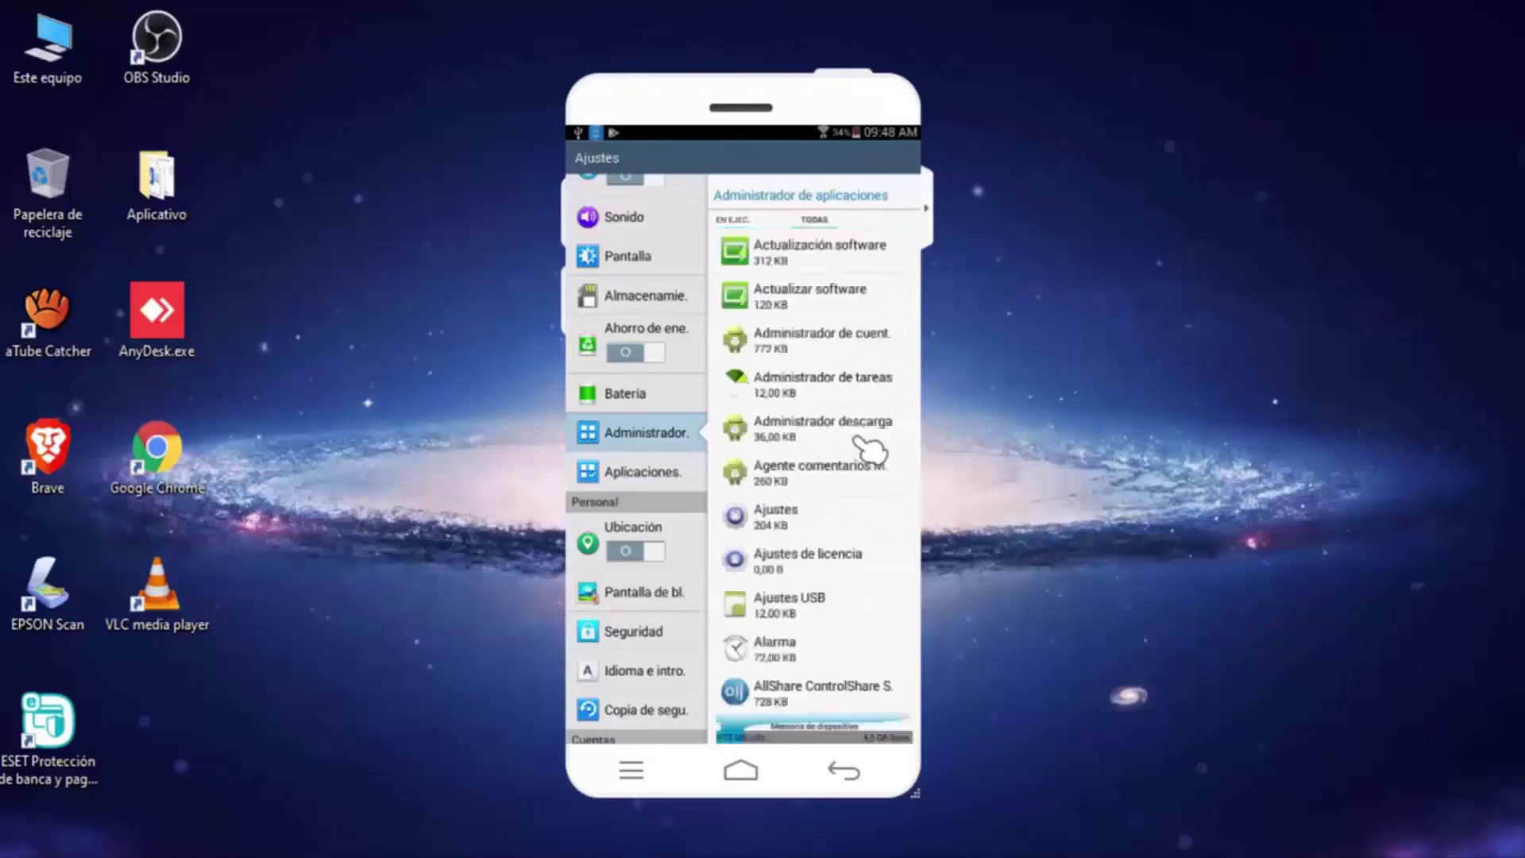
pyautogui.moveTo(869, 449); pyautogui.dragTo(867, 447)
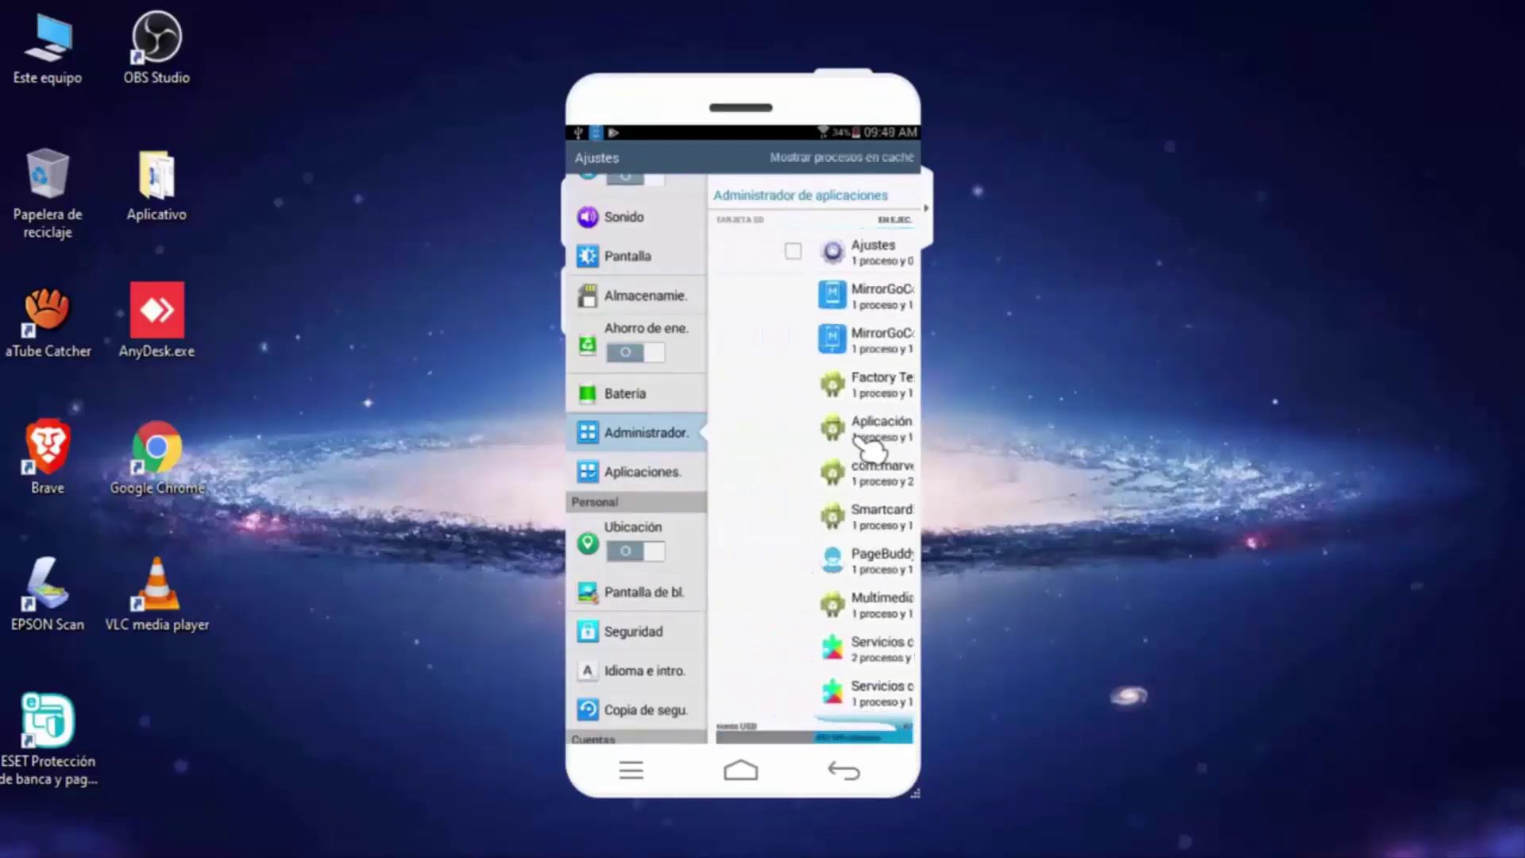
pyautogui.moveTo(870, 450); pyautogui.dragTo(868, 447)
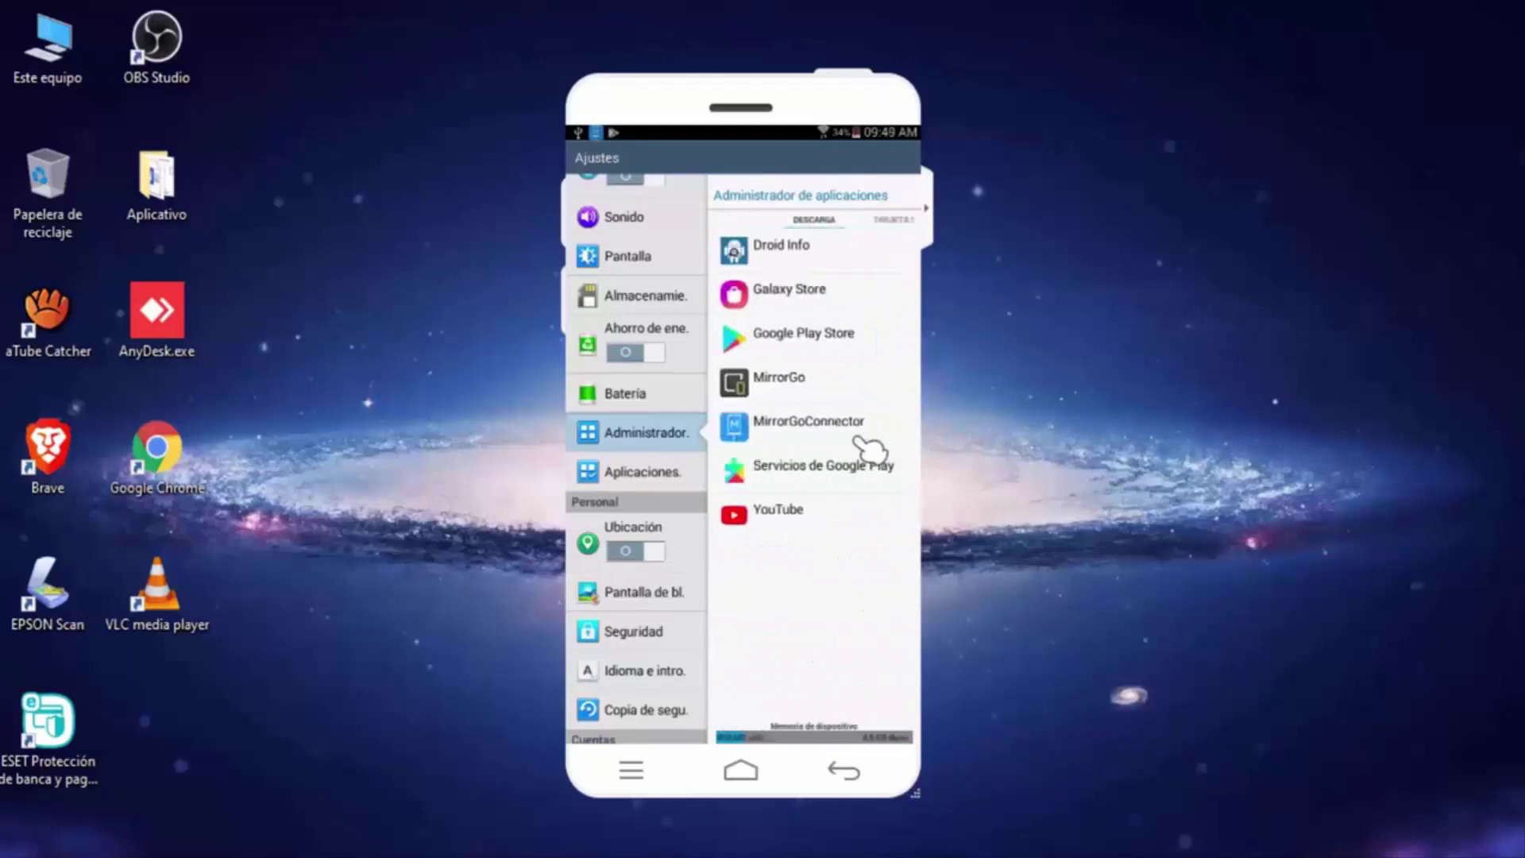
# Step: Clear YouTube's cache and app data, confirming with Aceptar
pyautogui.click(849, 526)
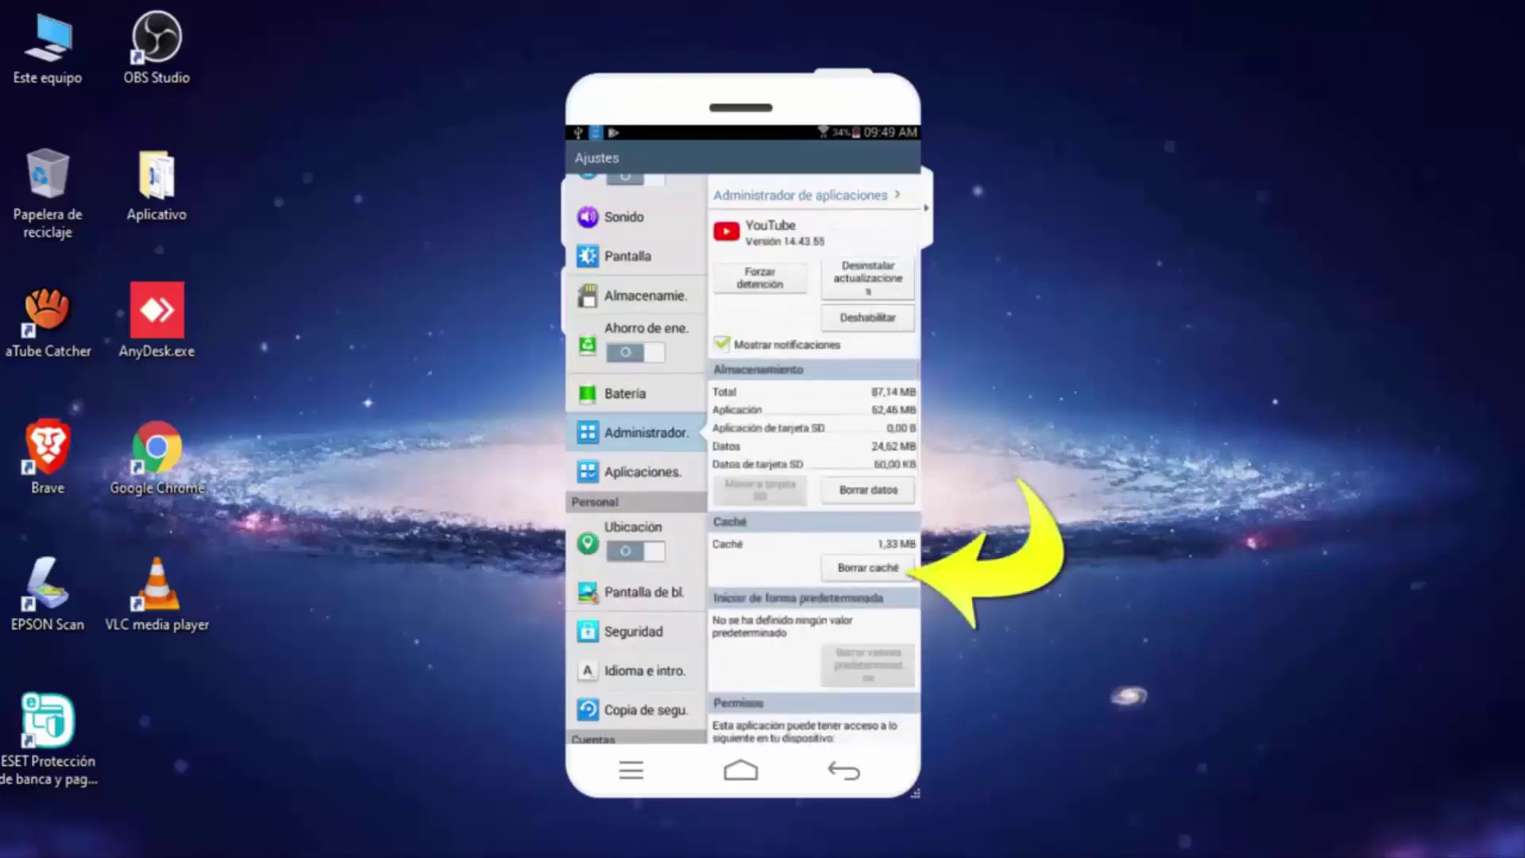
pyautogui.click(899, 568)
pyautogui.click(899, 569)
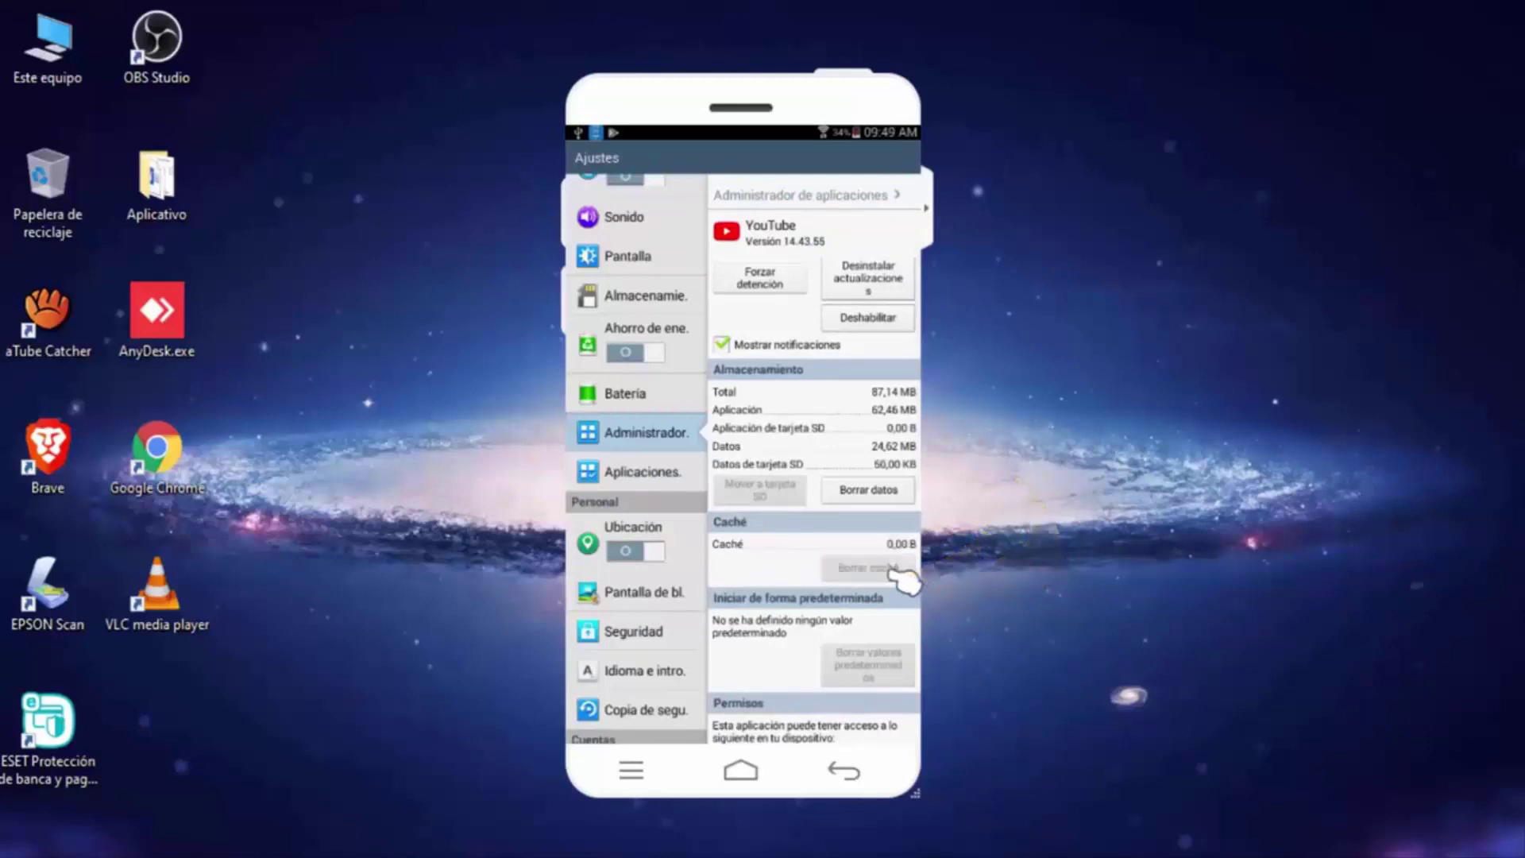
pyautogui.click(888, 494)
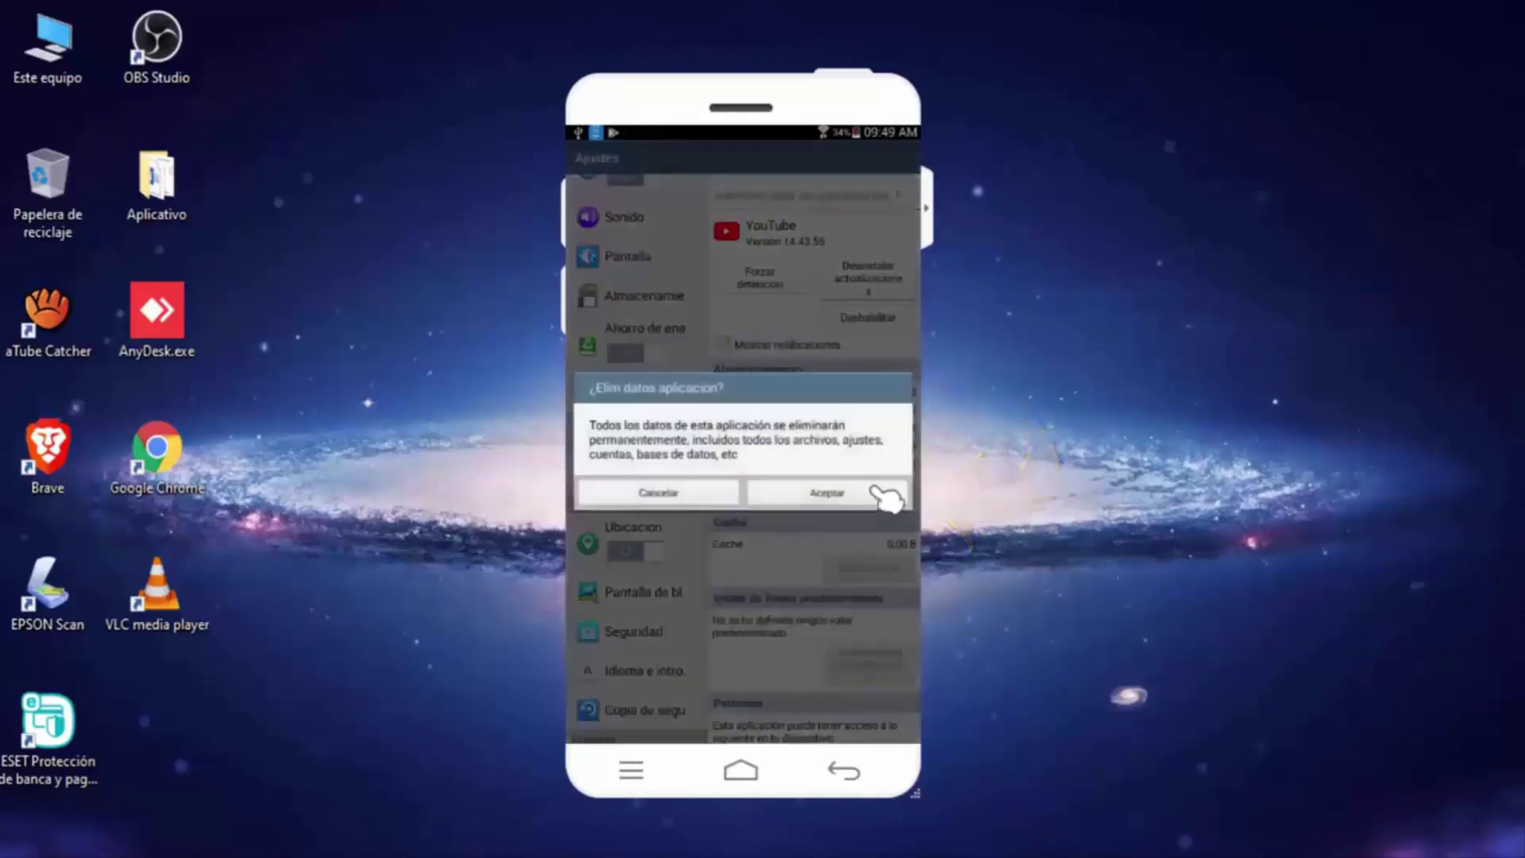
pyautogui.click(888, 494)
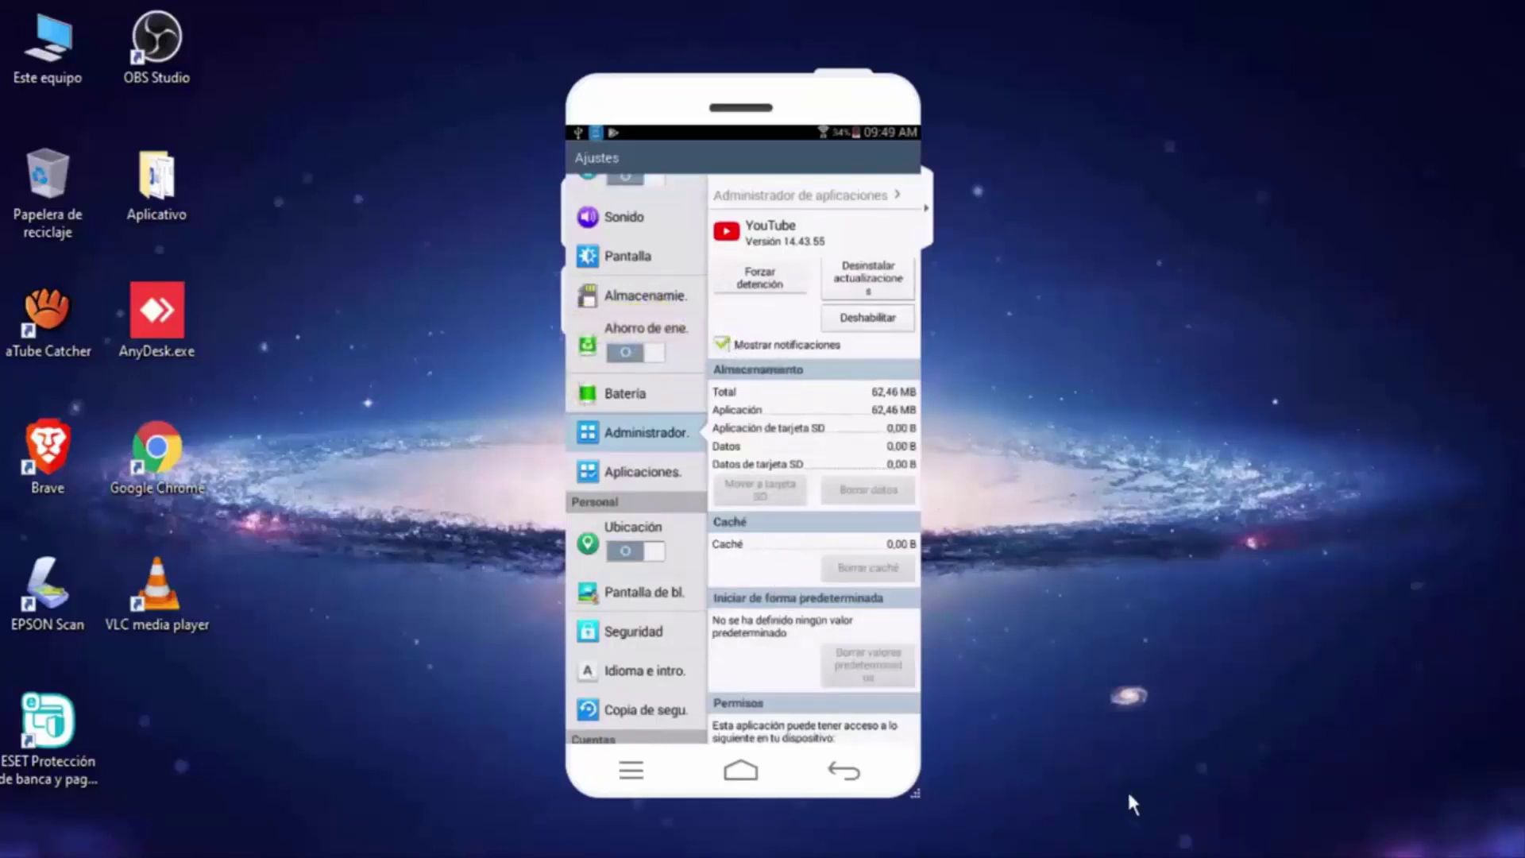
pyautogui.click(839, 489)
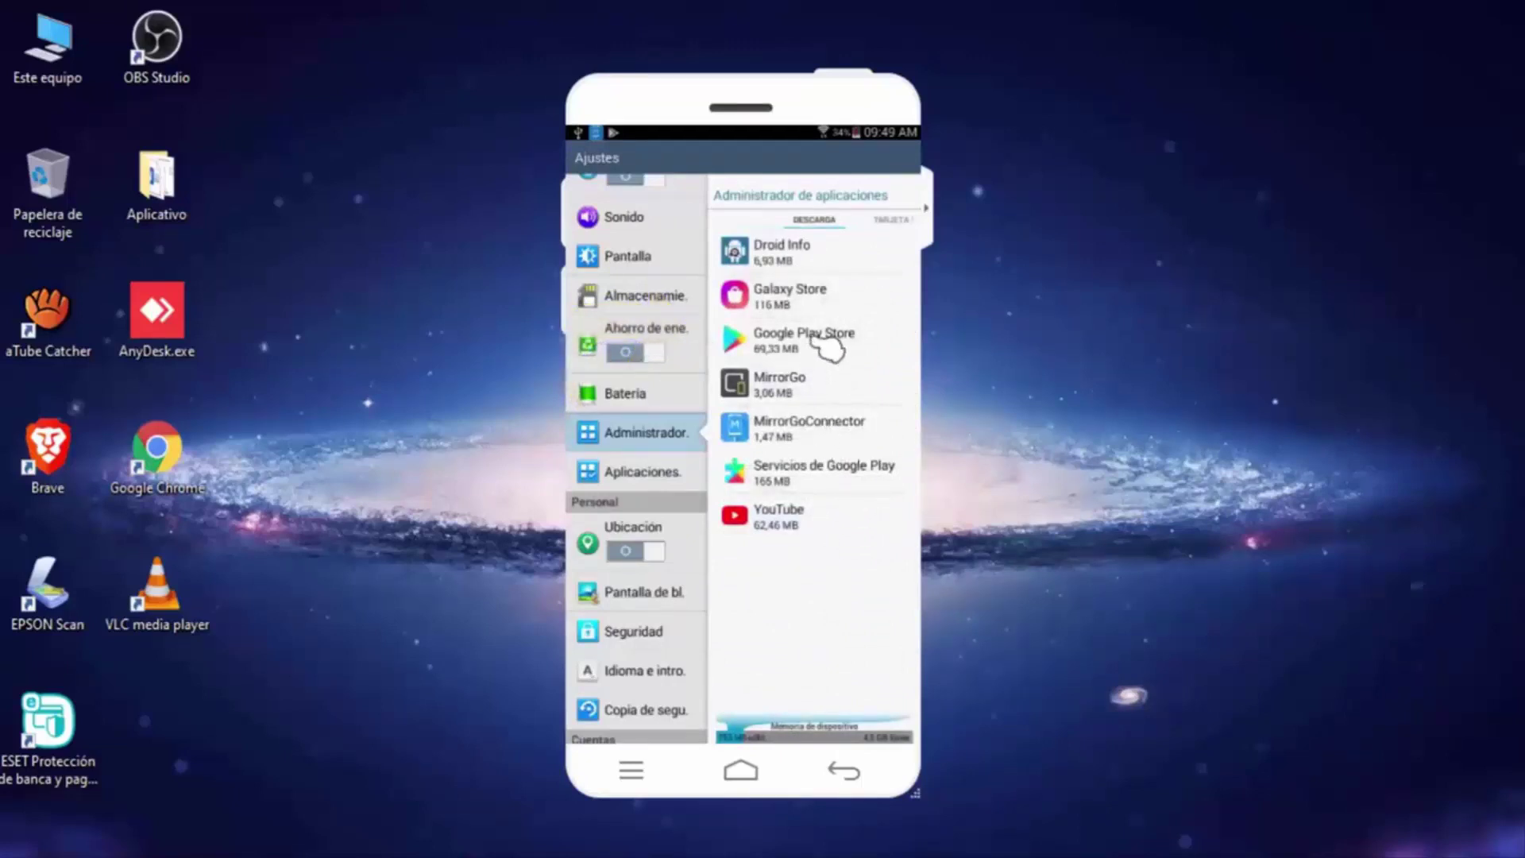
# Step: Turn off Google Play Store's notifications, then back out to the app drawer
pyautogui.click(831, 347)
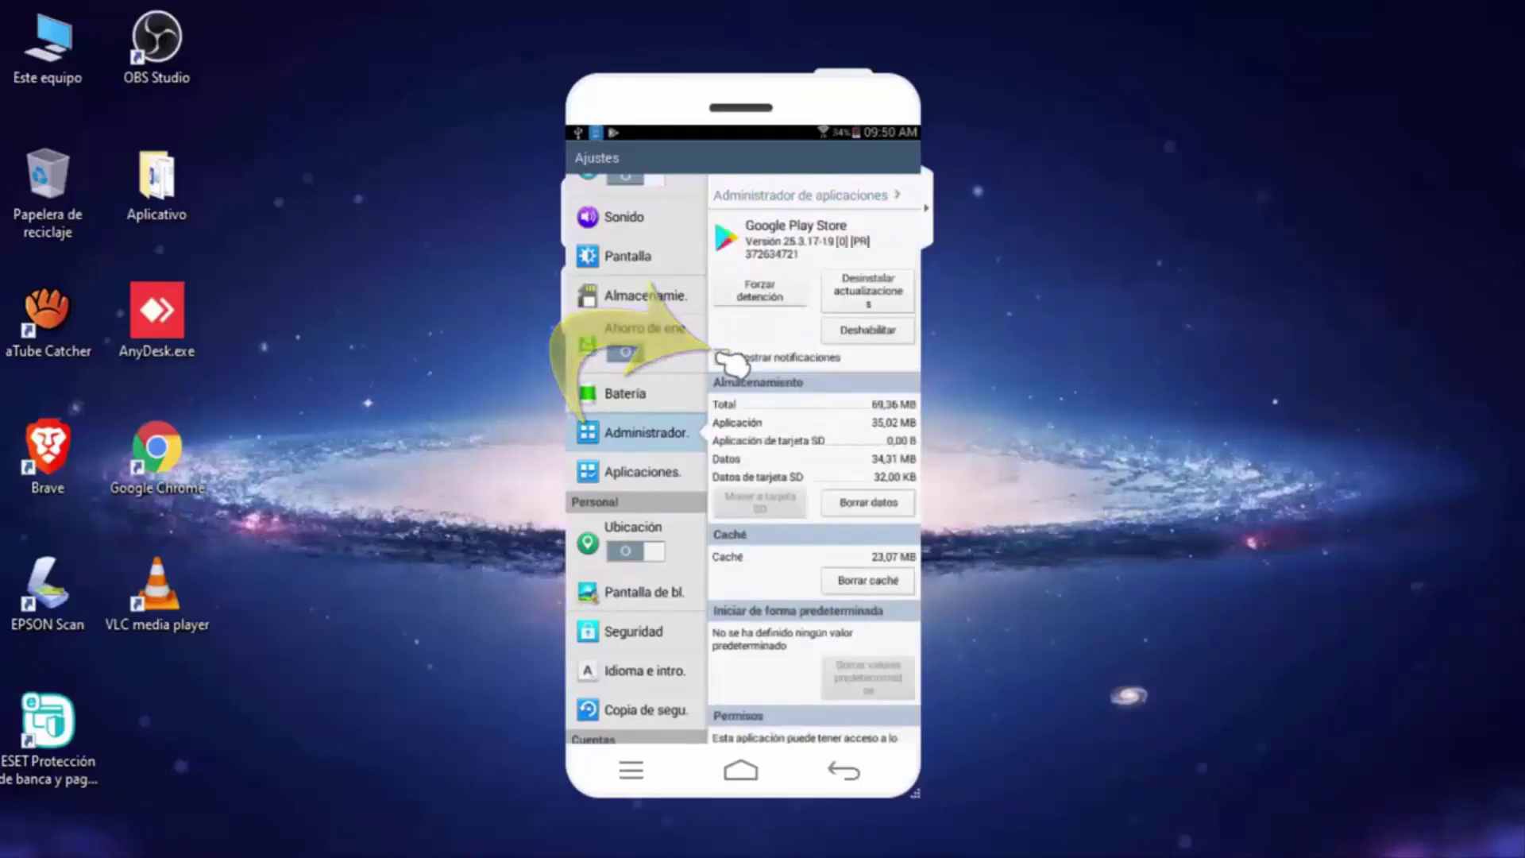
pyautogui.click(725, 357)
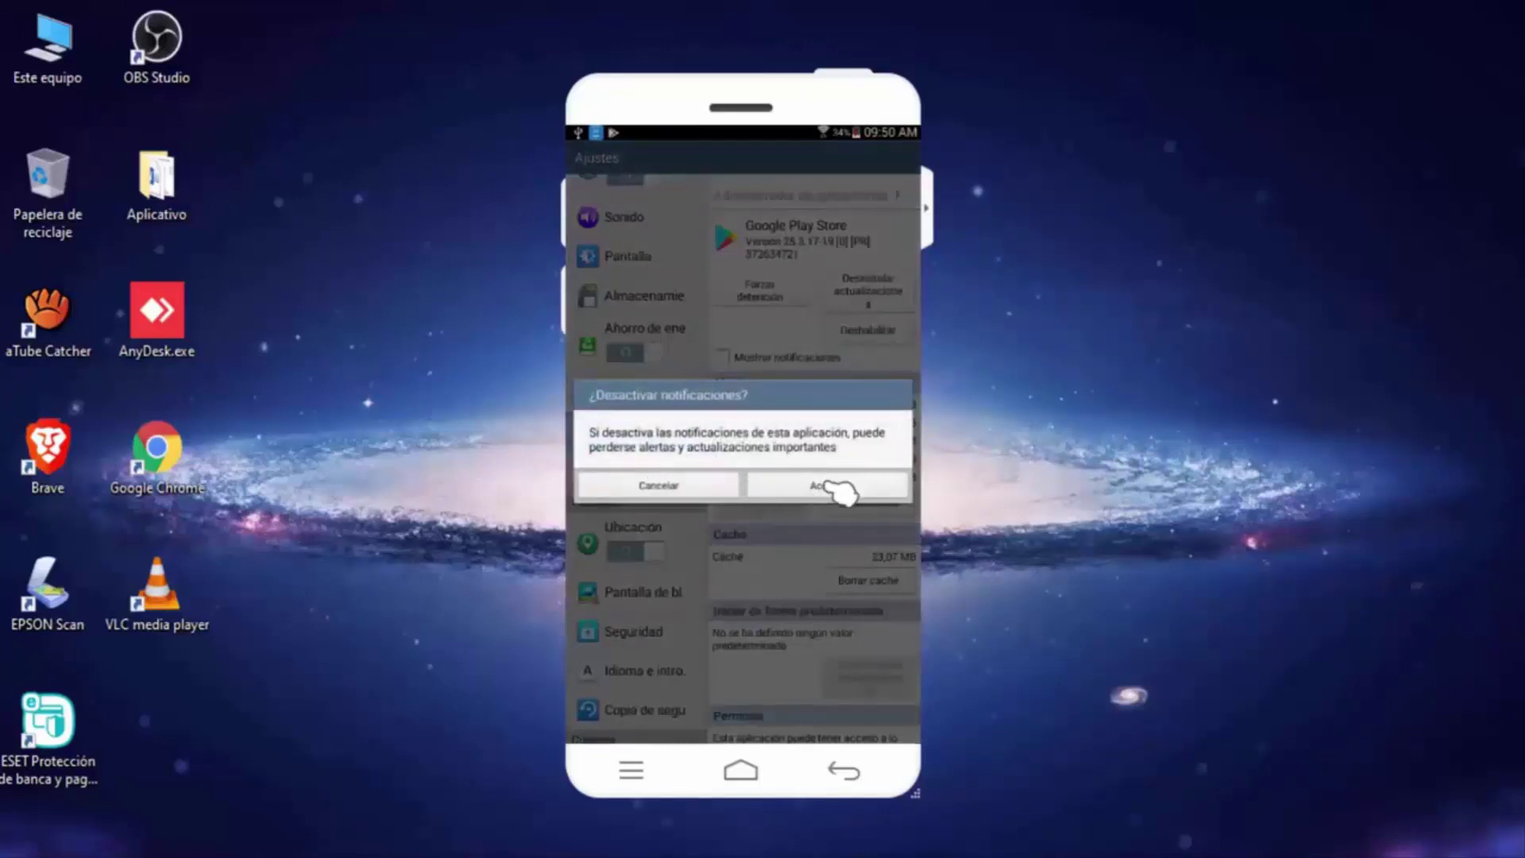
pyautogui.click(837, 490)
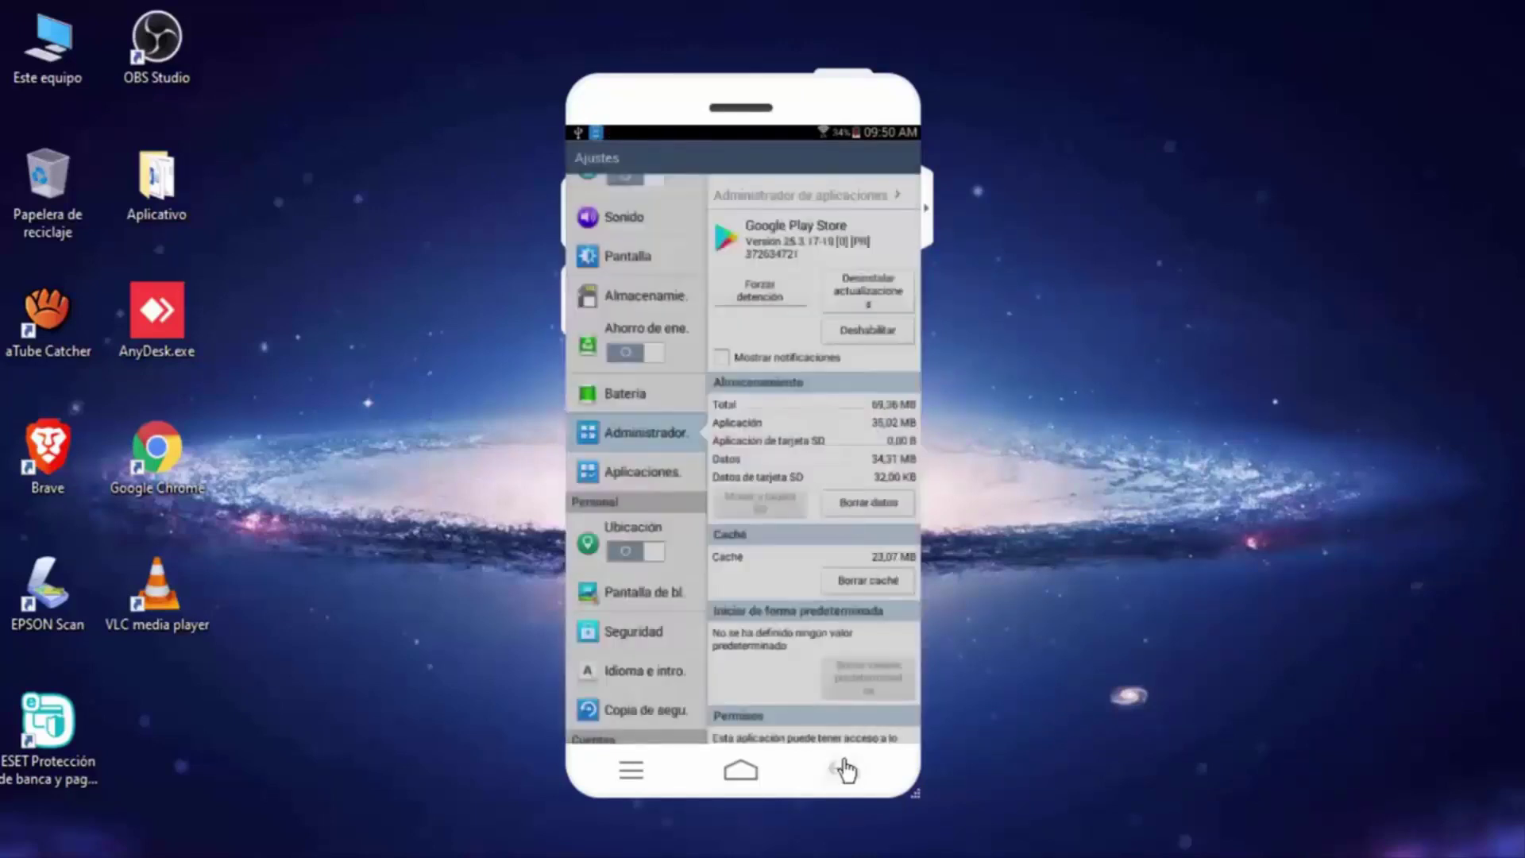
pyautogui.click(842, 770)
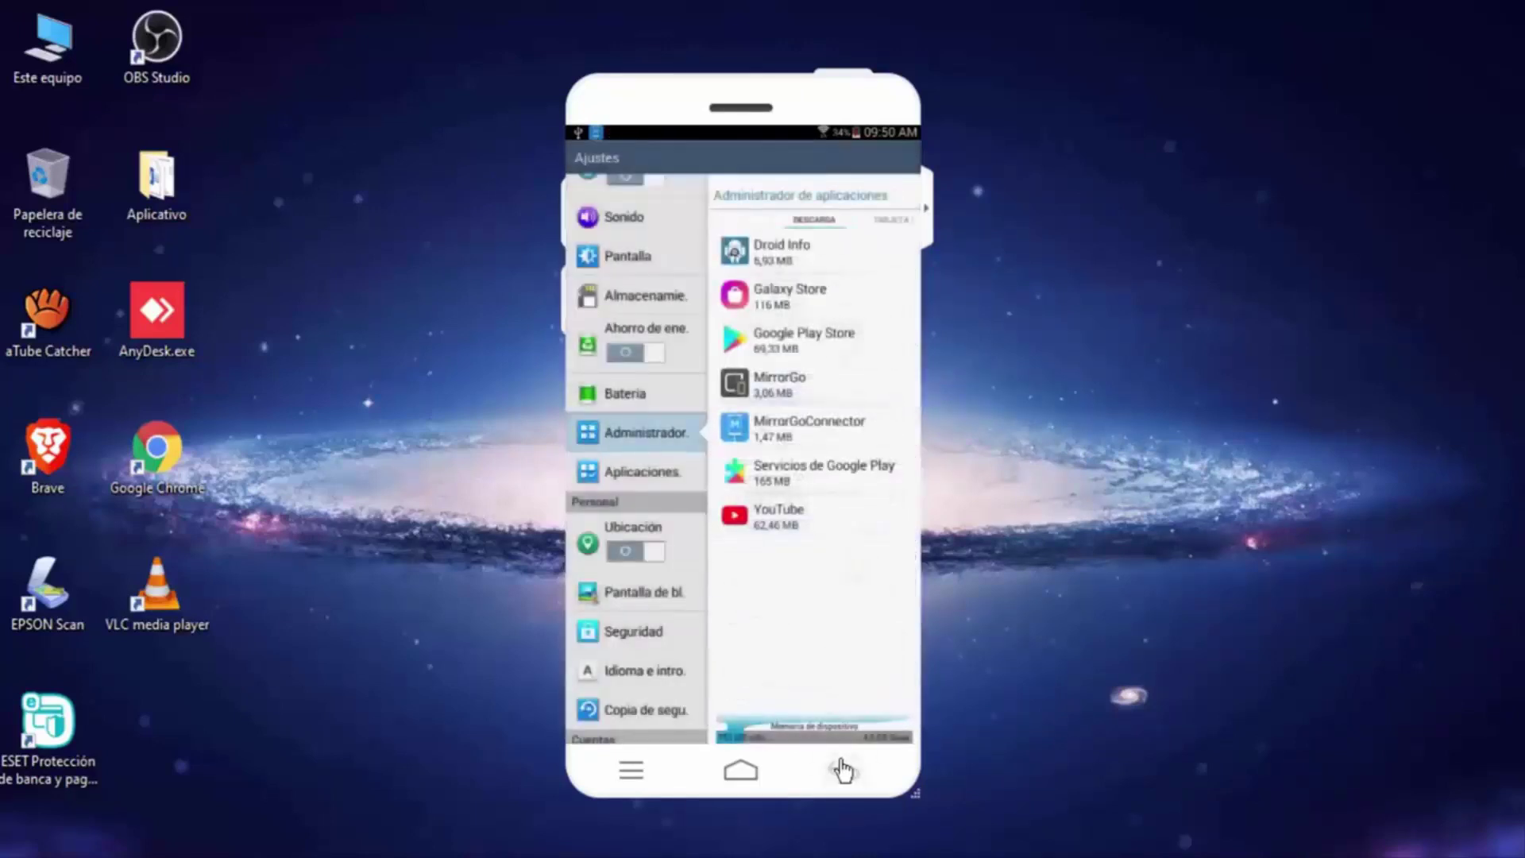
pyautogui.click(842, 770)
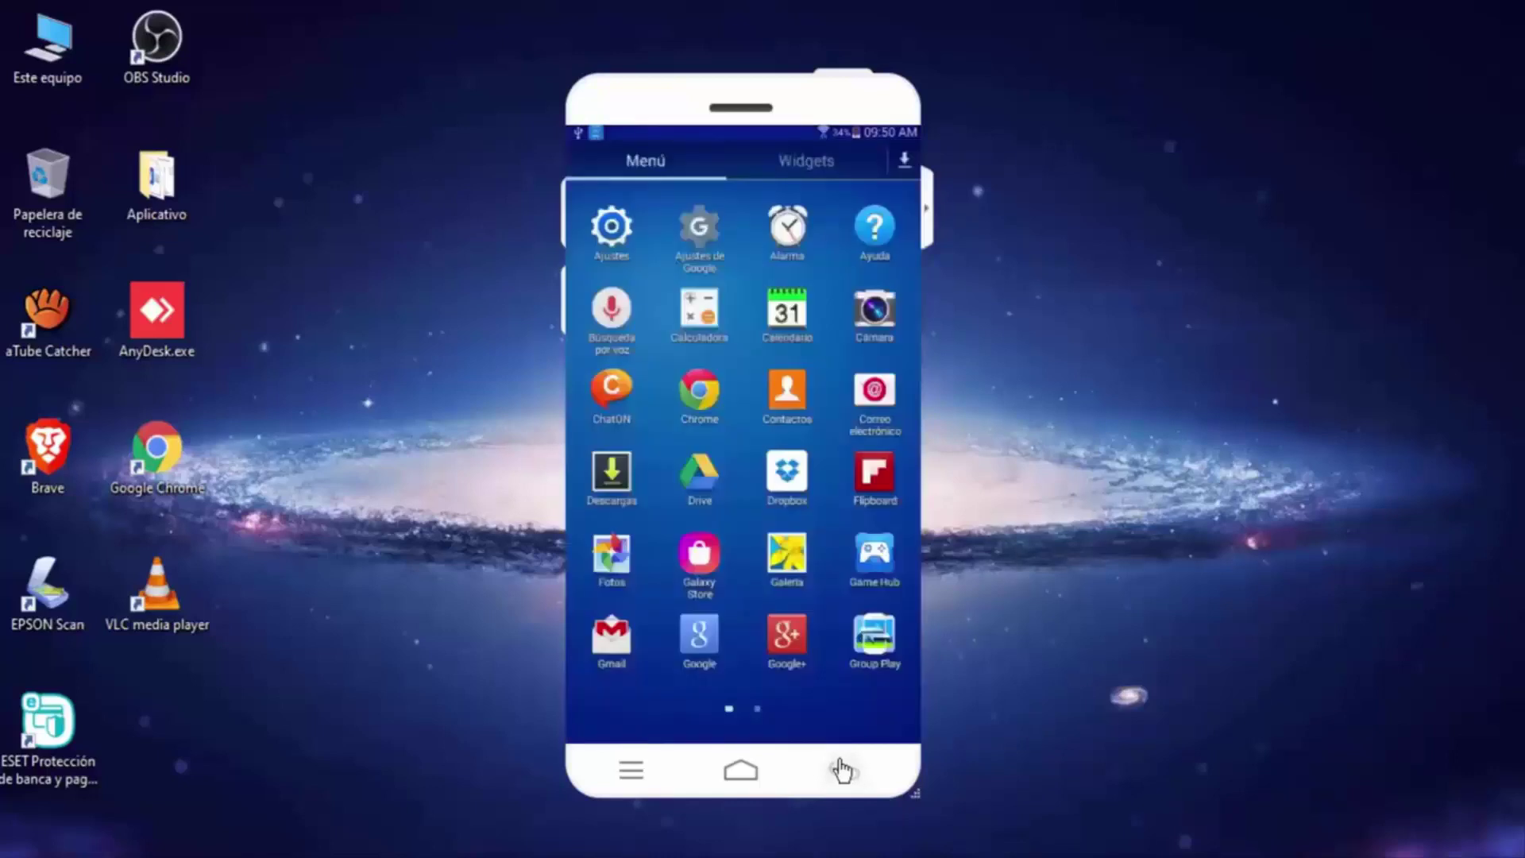
pyautogui.moveTo(840, 716); pyautogui.dragTo(790, 671)
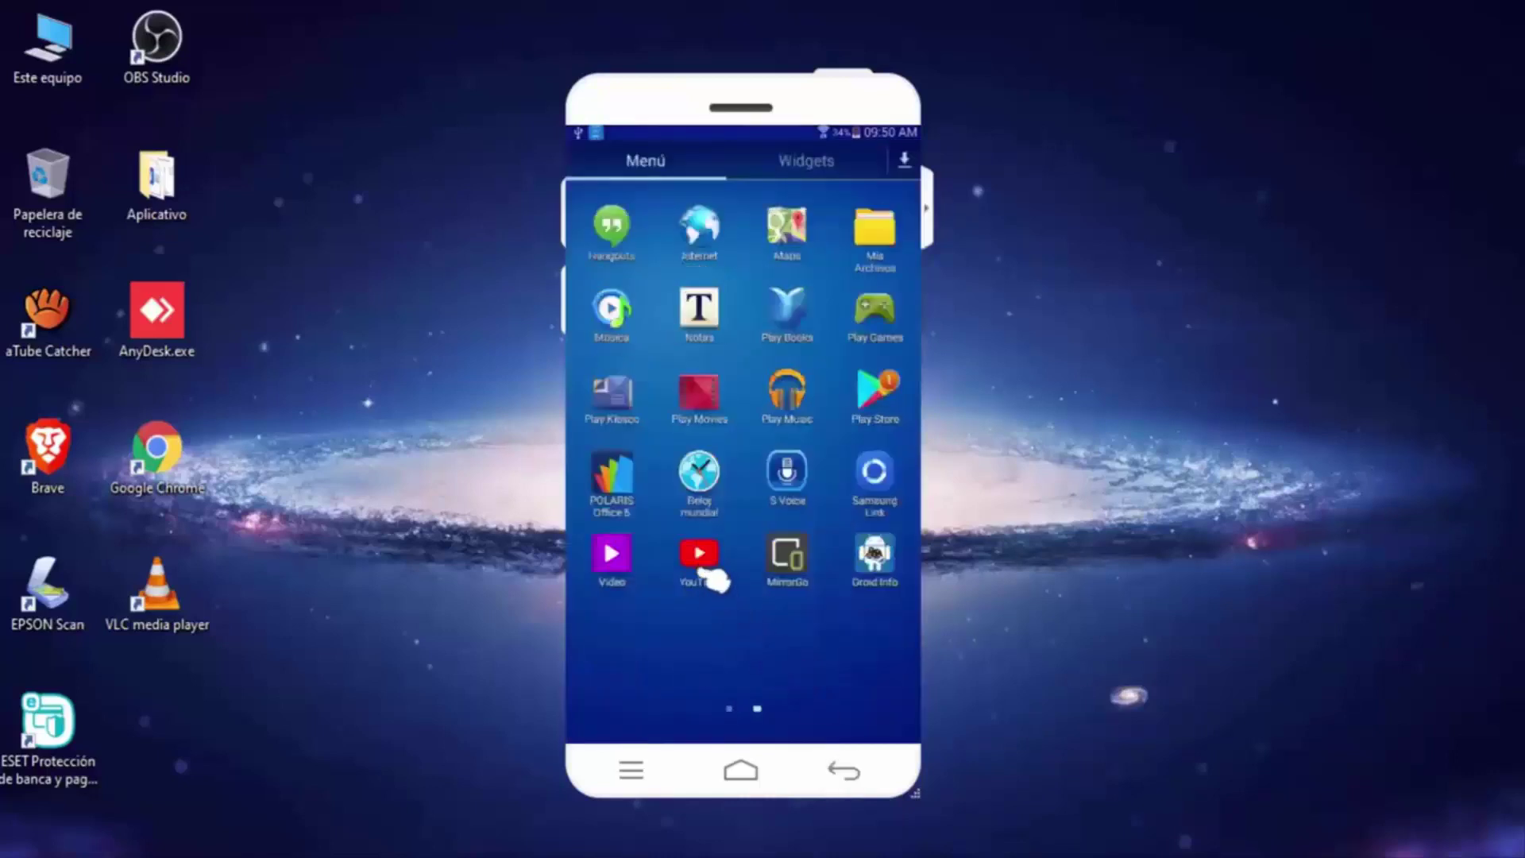
pyautogui.click(704, 560)
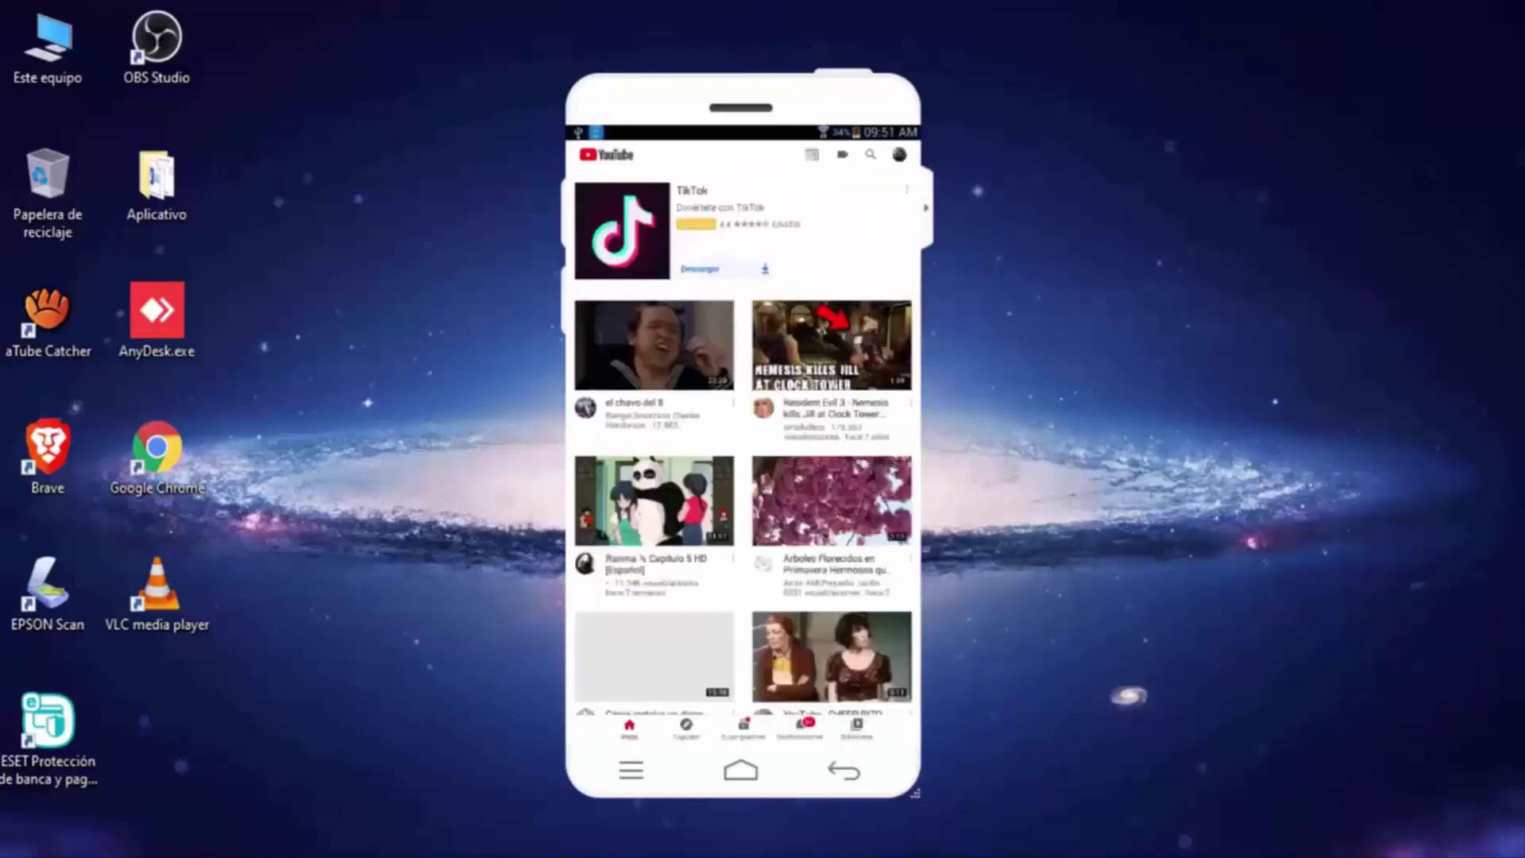
pyautogui.click(853, 154)
pyautogui.write('mundo virtual pro')
pyautogui.press('Return')
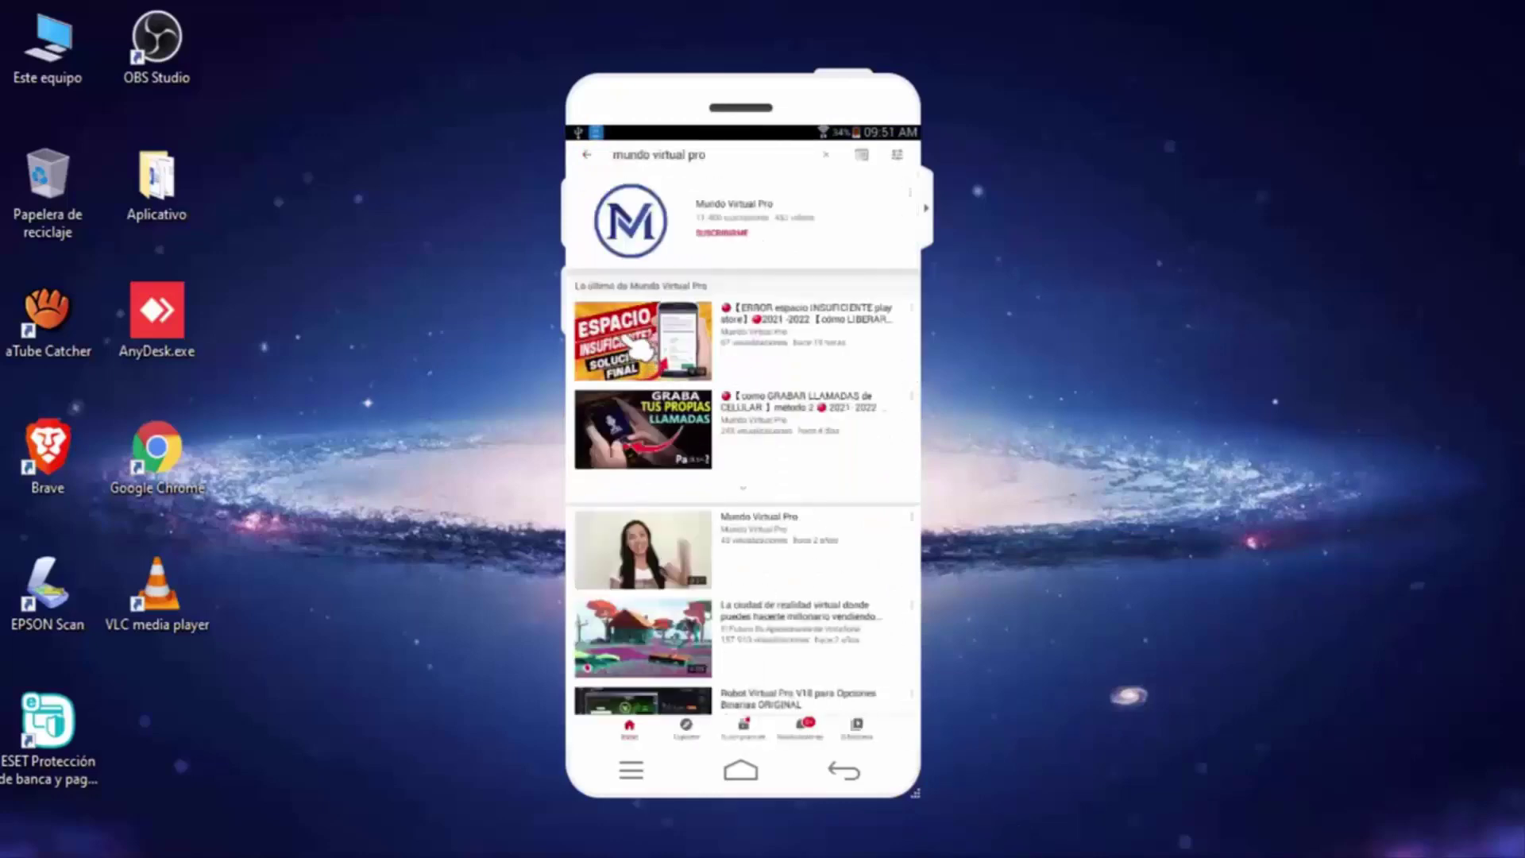
pyautogui.click(640, 344)
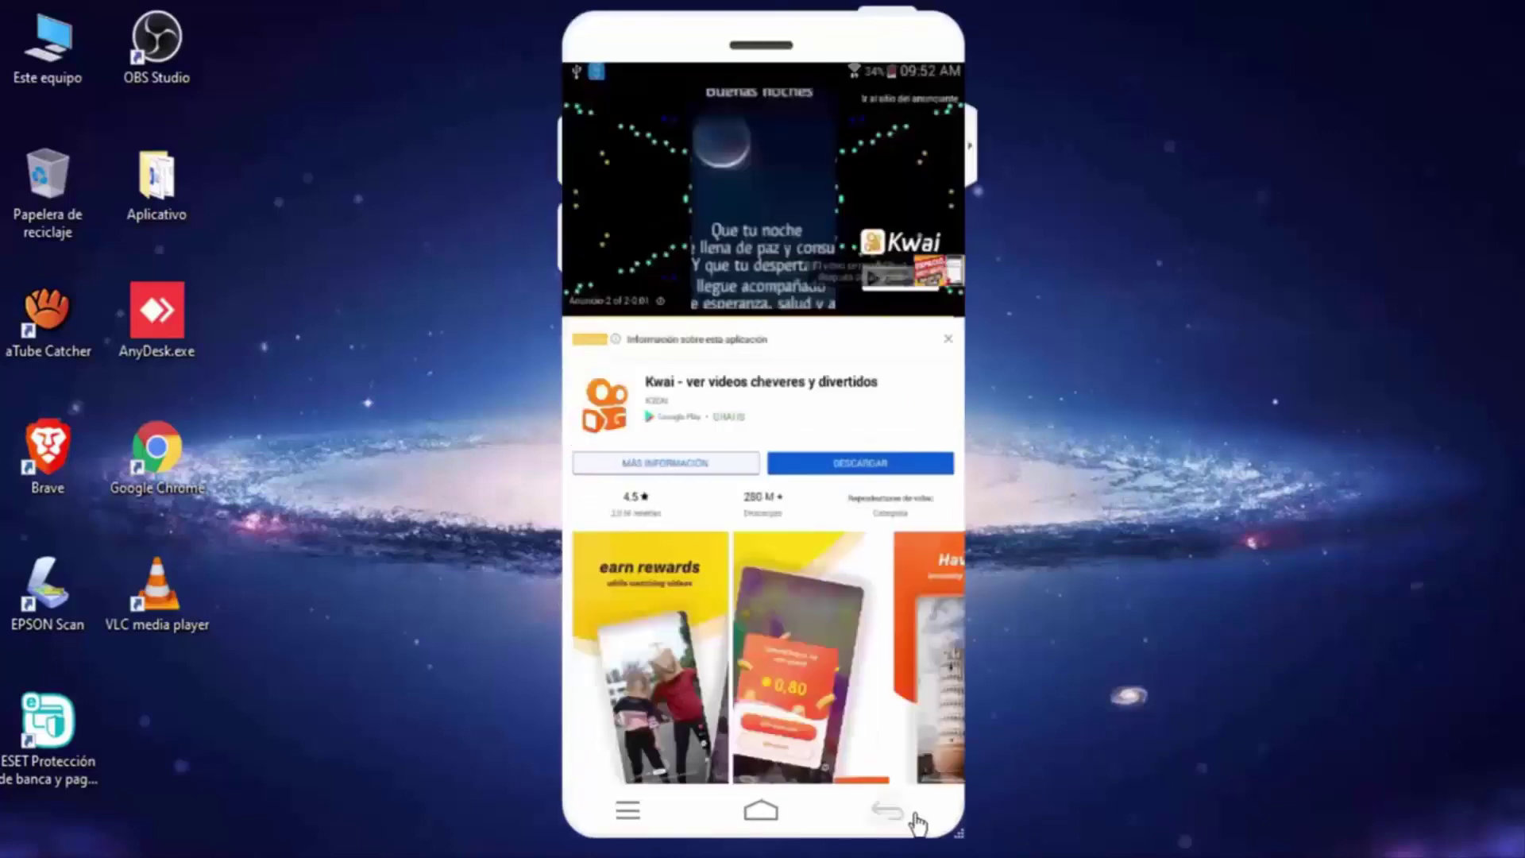
pyautogui.click(913, 820)
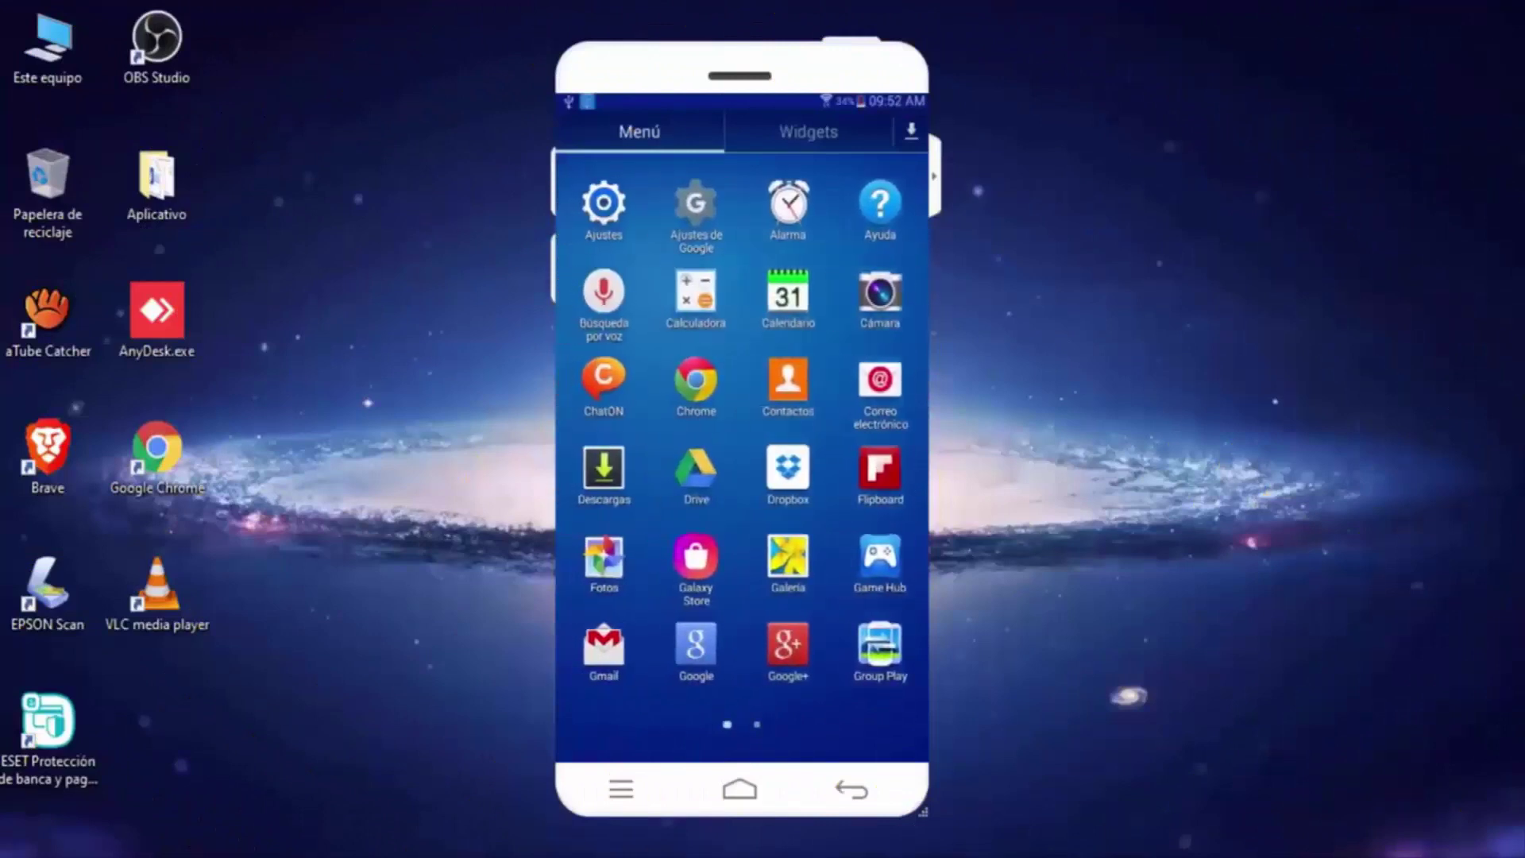
# Step: Search 'youtube' in Chrome and open the YouTube result
pyautogui.click(716, 386)
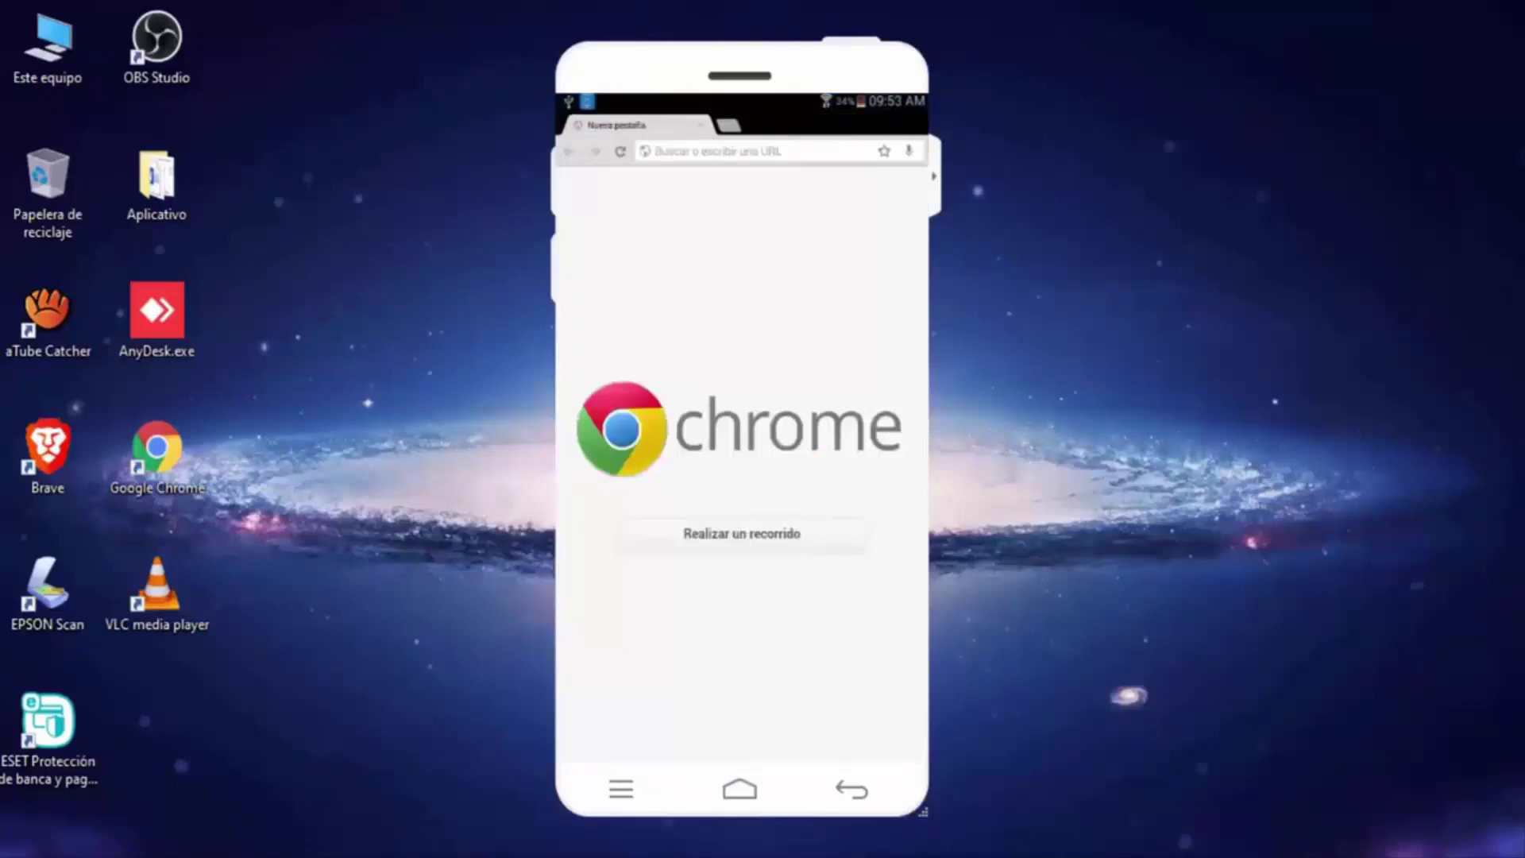
pyautogui.write('you')
pyautogui.press('Return')
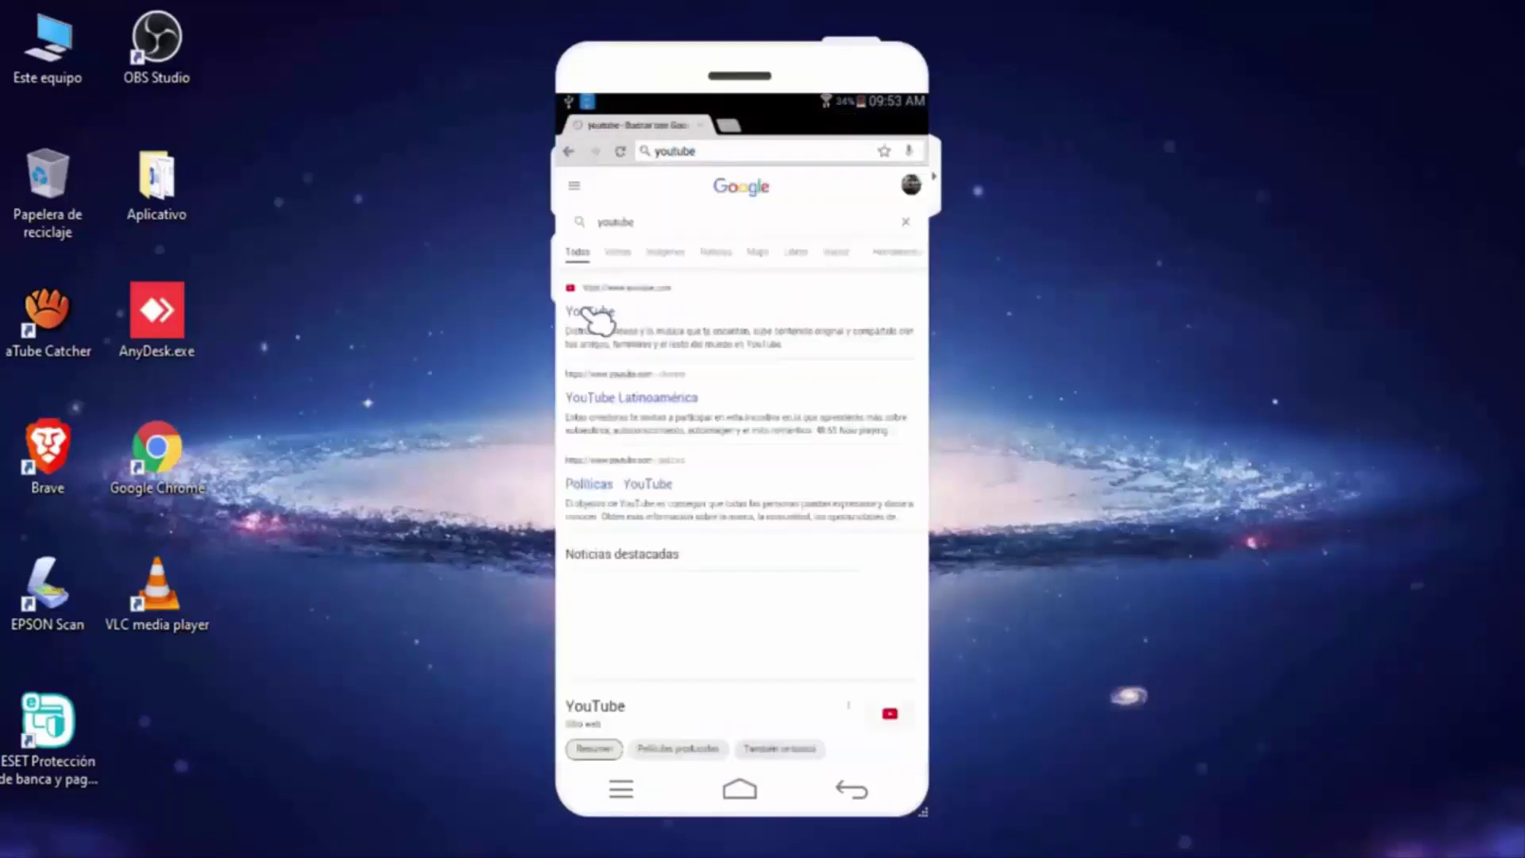
pyautogui.click(594, 313)
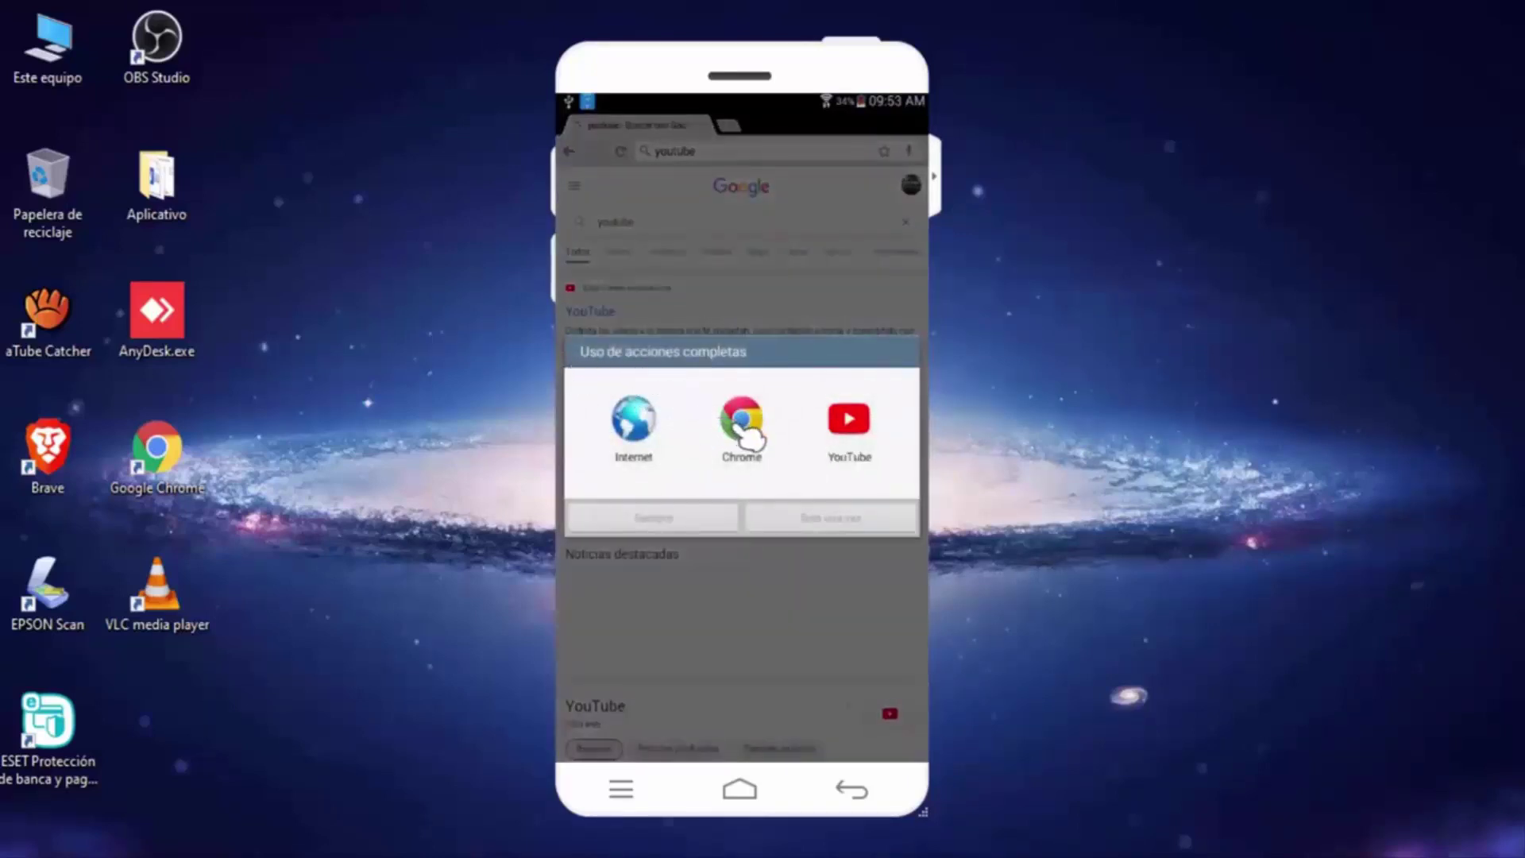
# Step: Always open YouTube links in Chrome, postpone the update warning, and play the Resident Evil trailer
pyautogui.click(744, 431)
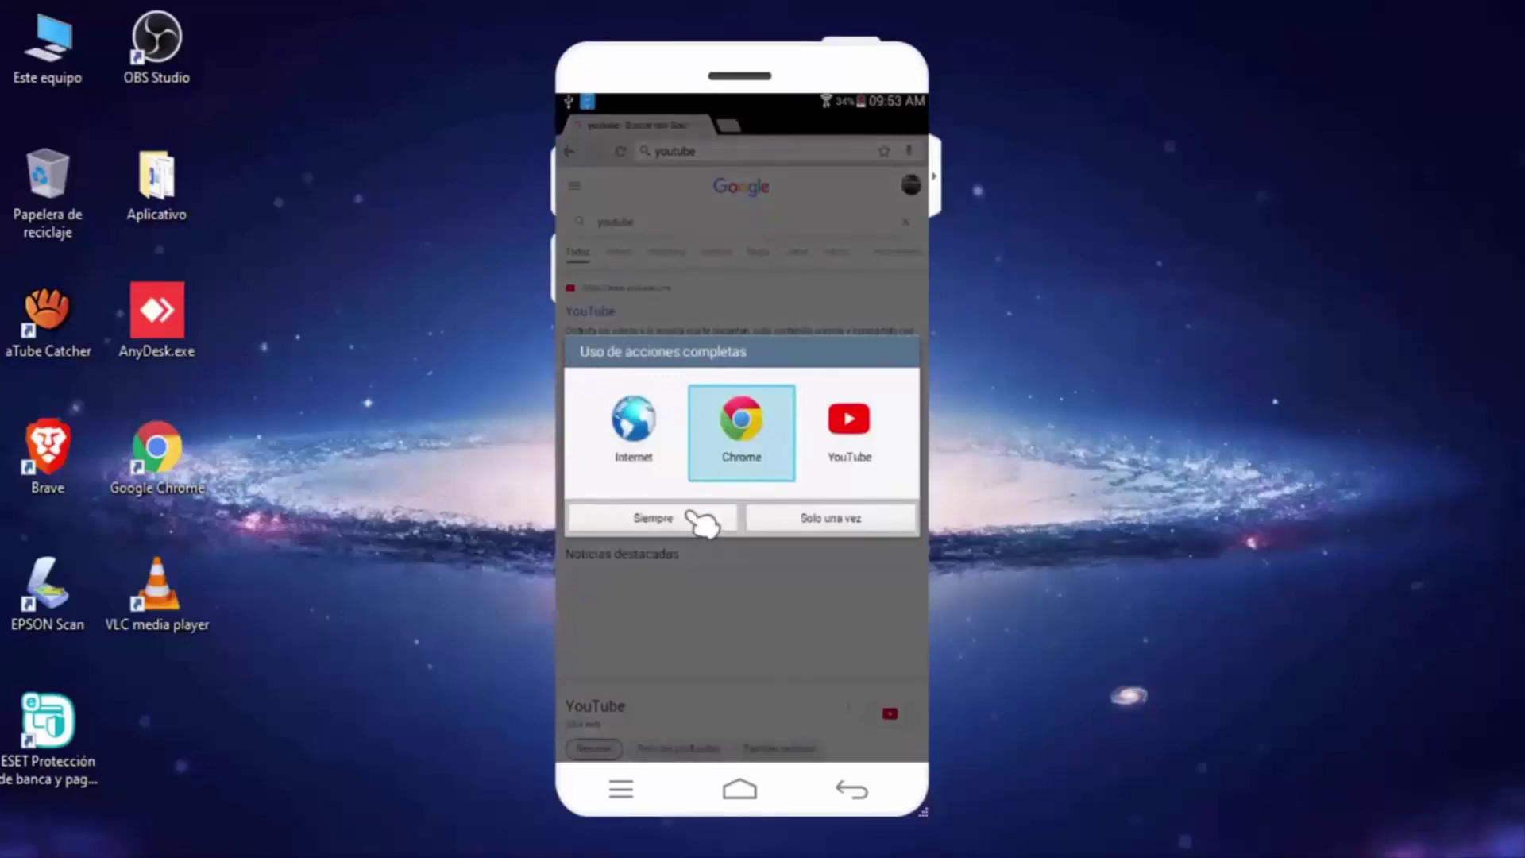
pyautogui.click(698, 521)
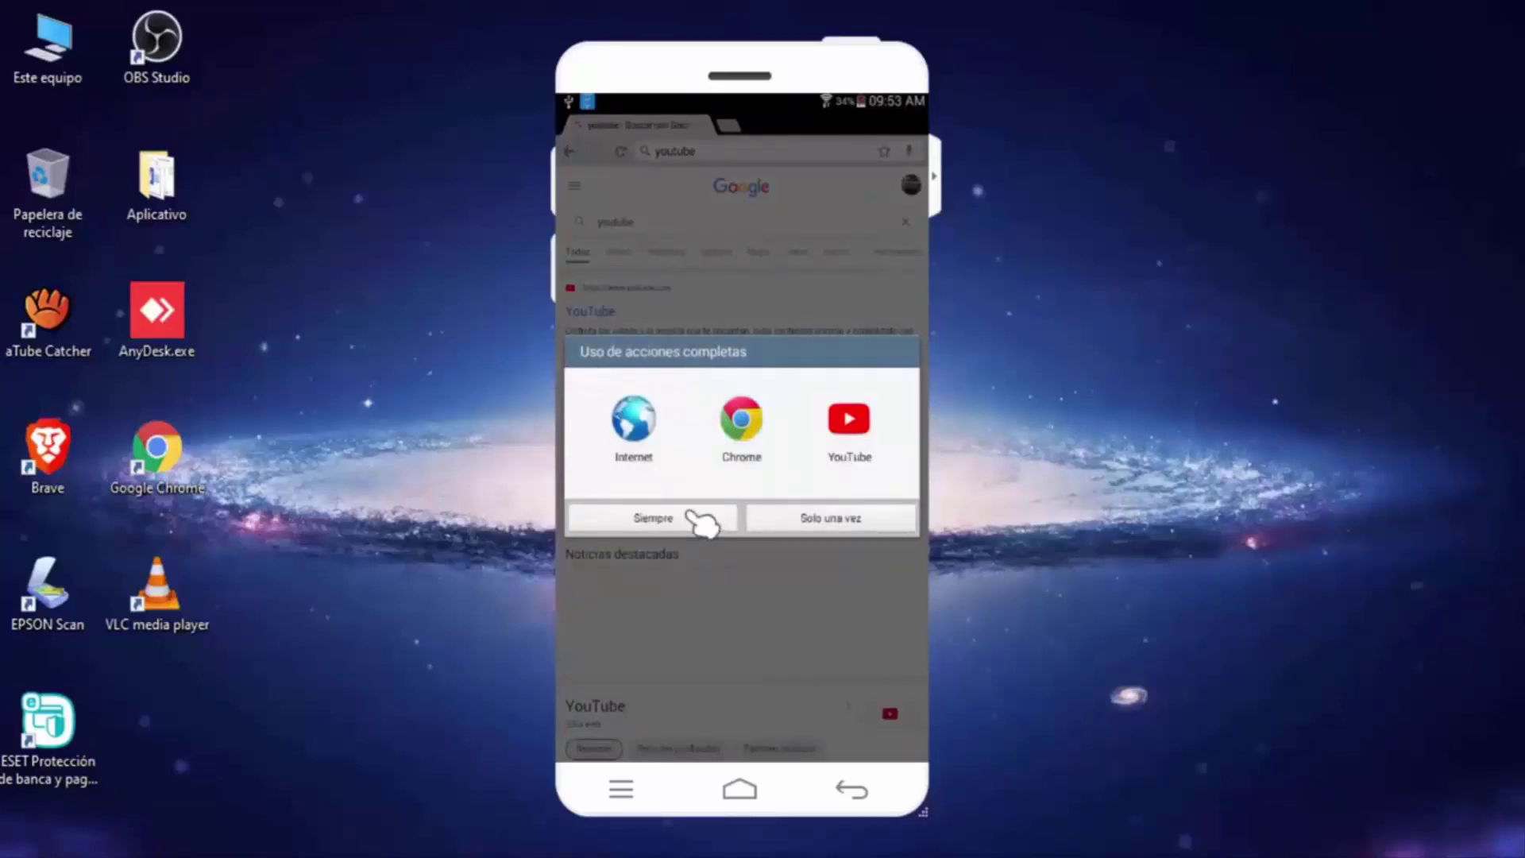
pyautogui.click(800, 492)
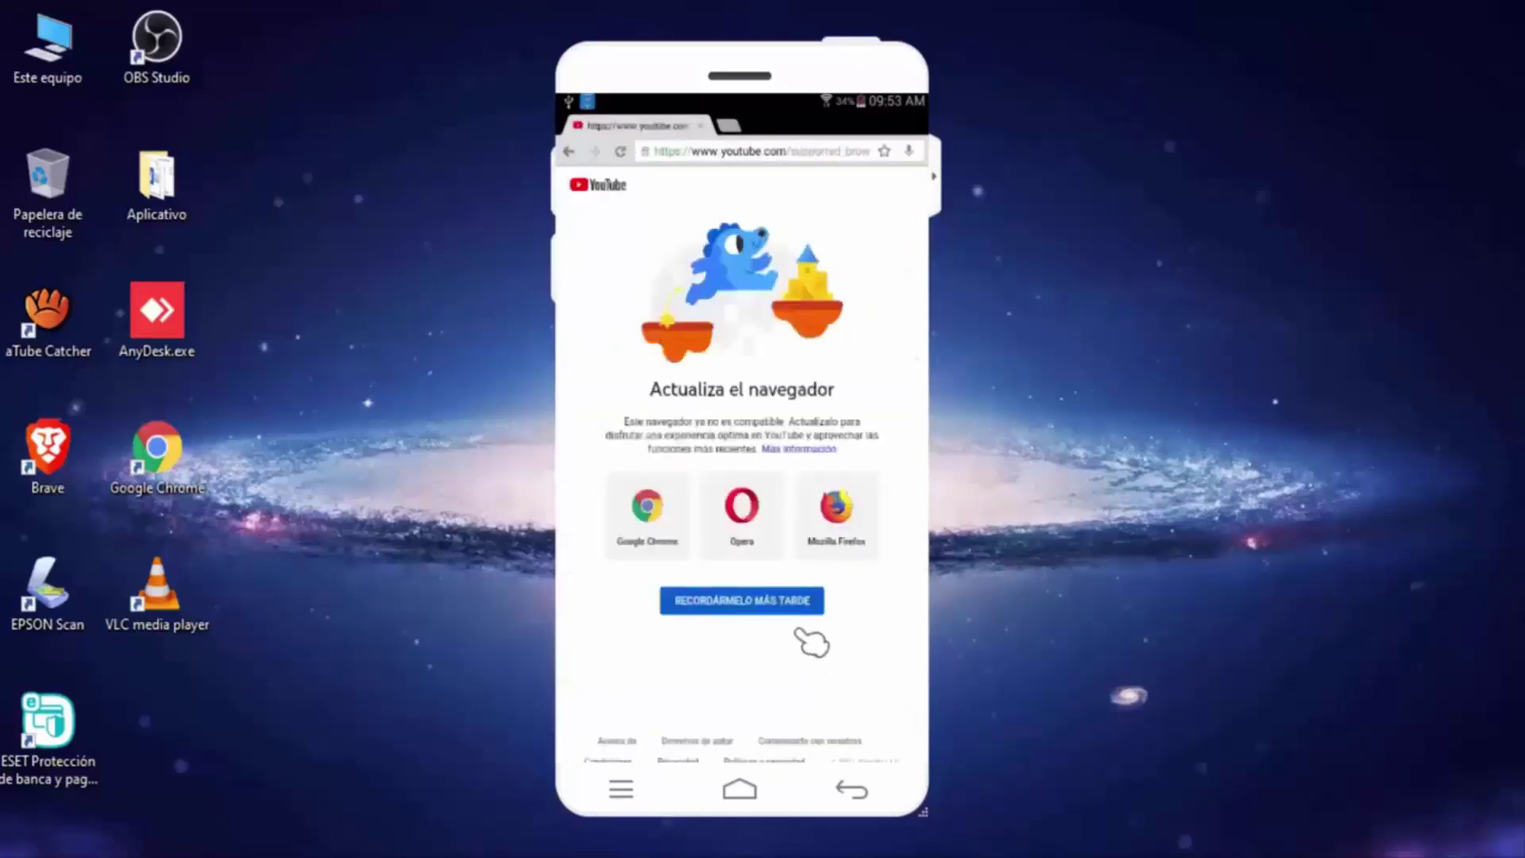
pyautogui.click(796, 606)
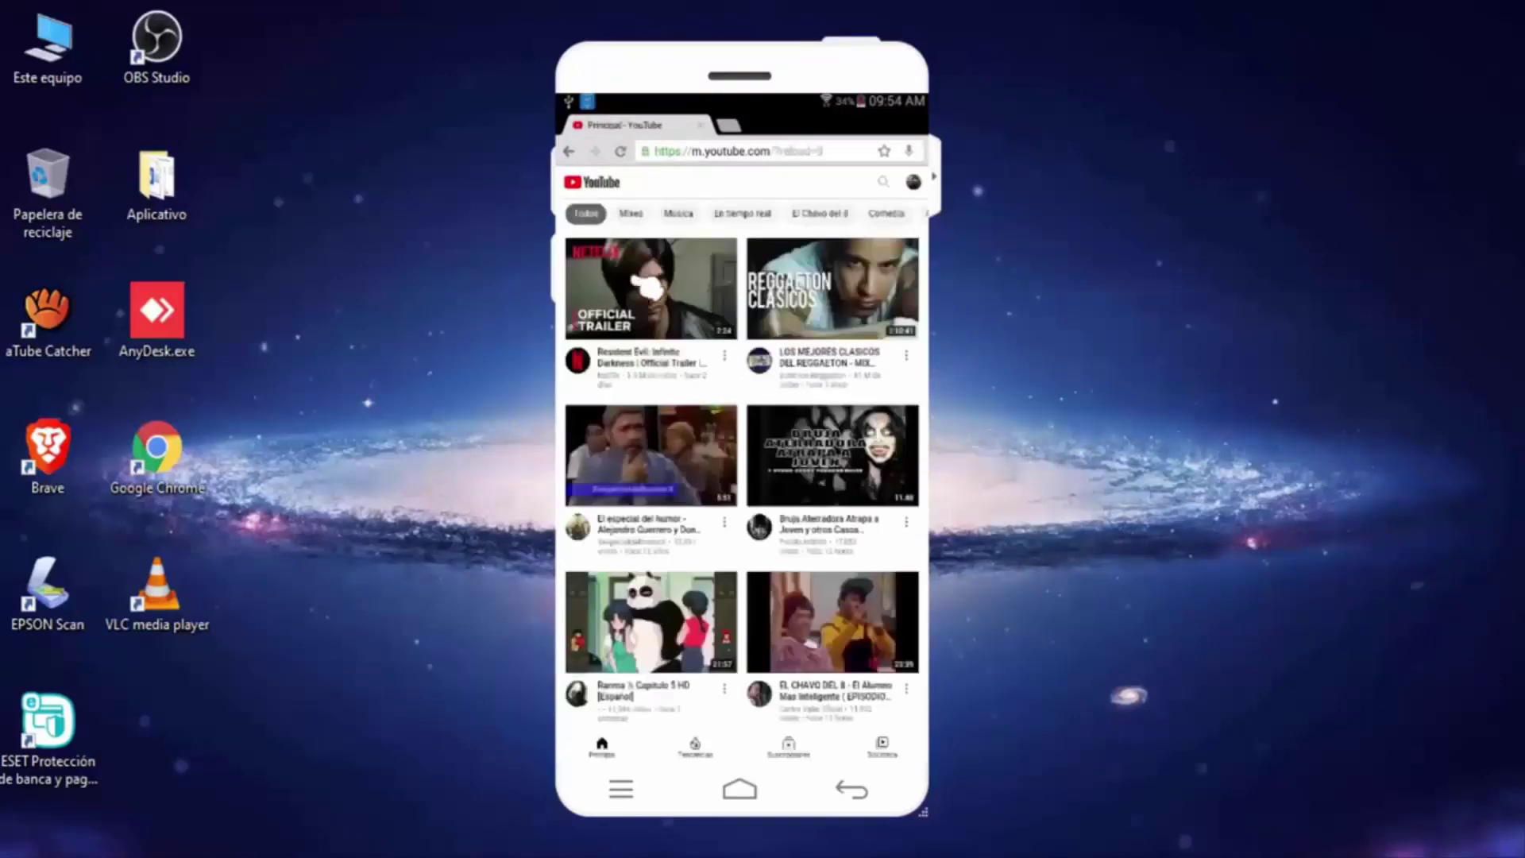
pyautogui.click(640, 284)
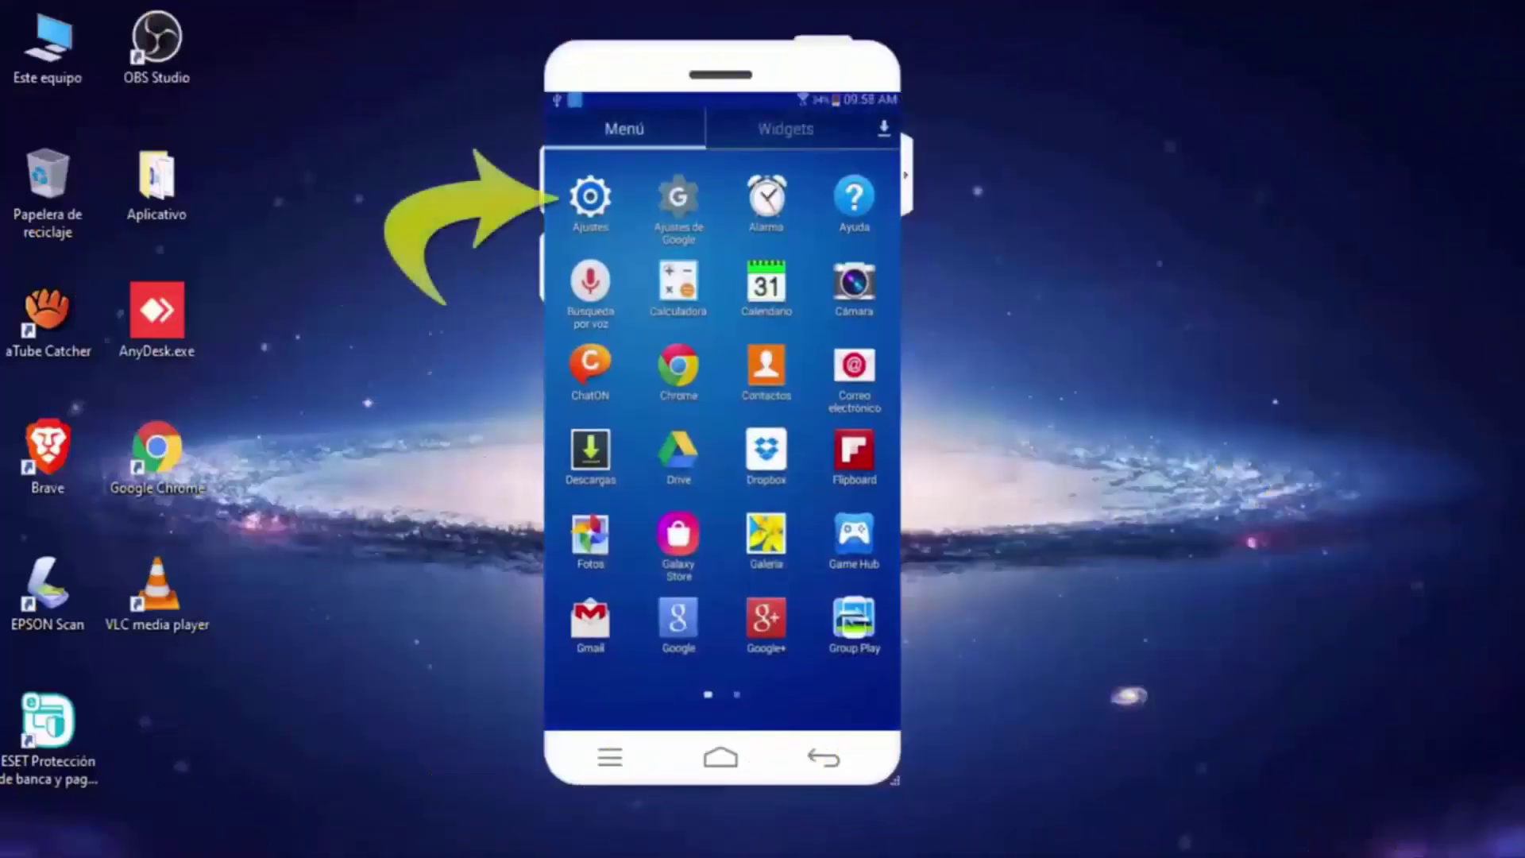
# Step: Open Ajustes > Acerca del dispositivo to see that the tablet runs Android 4.4.2
pyautogui.click(608, 198)
pyautogui.scroll(-3, 615, 436)
pyautogui.scroll(-3, 615, 435)
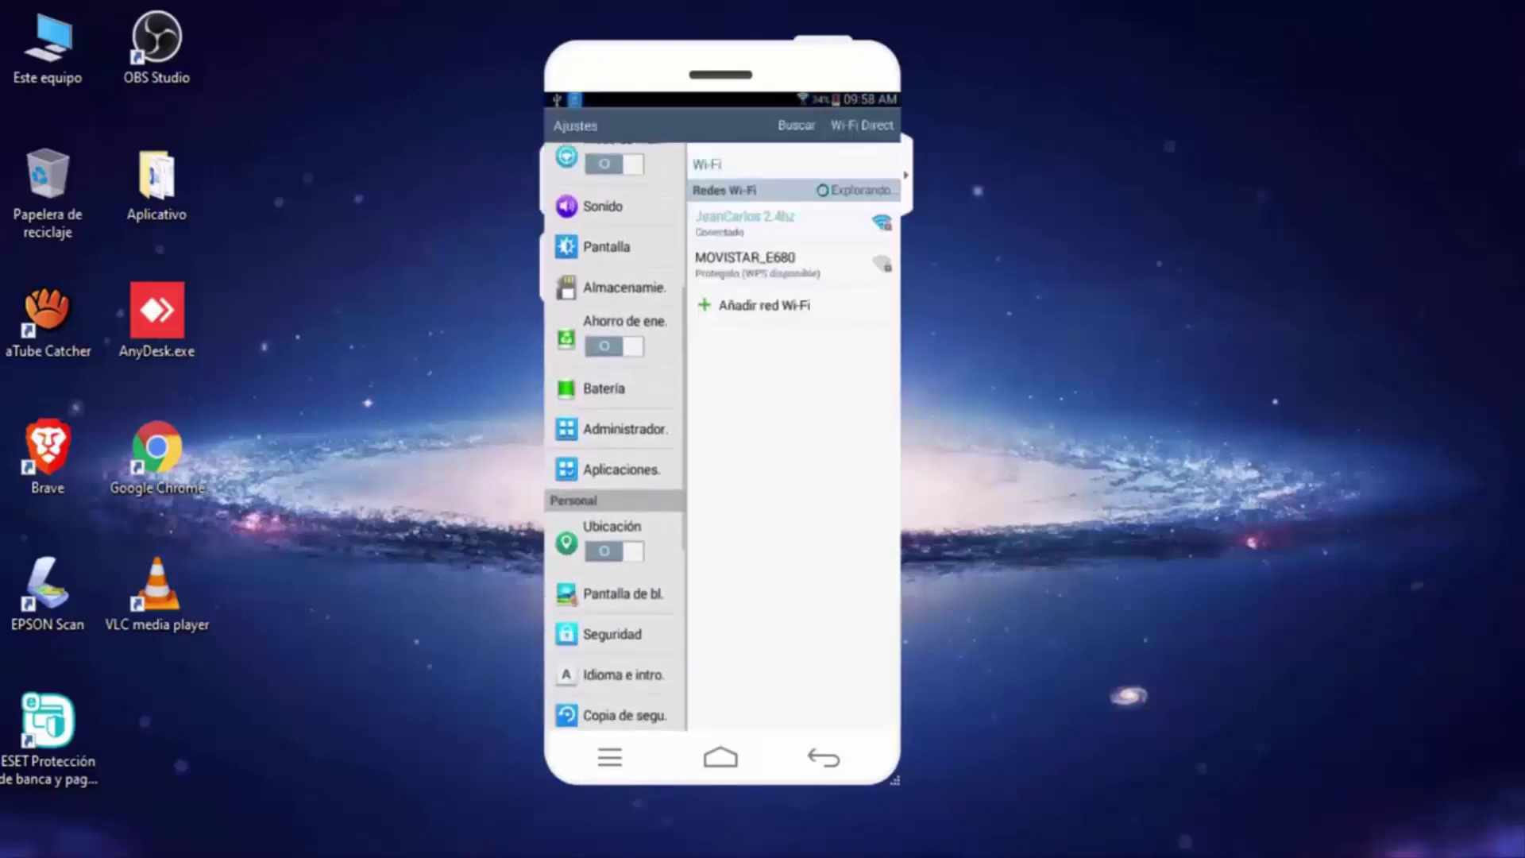
pyautogui.scroll(-3, 615, 435)
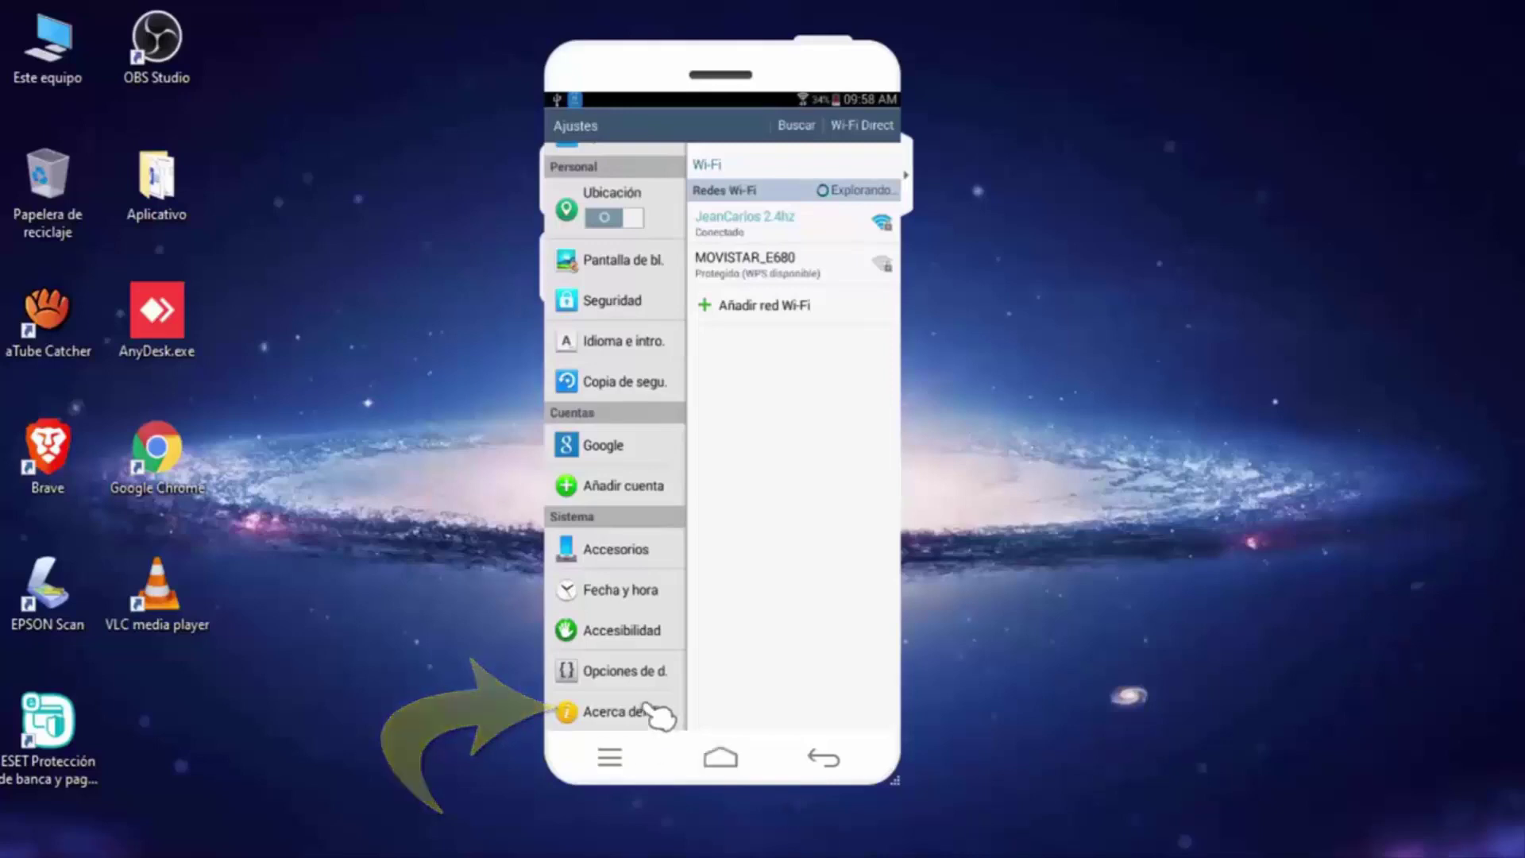
pyautogui.click(653, 712)
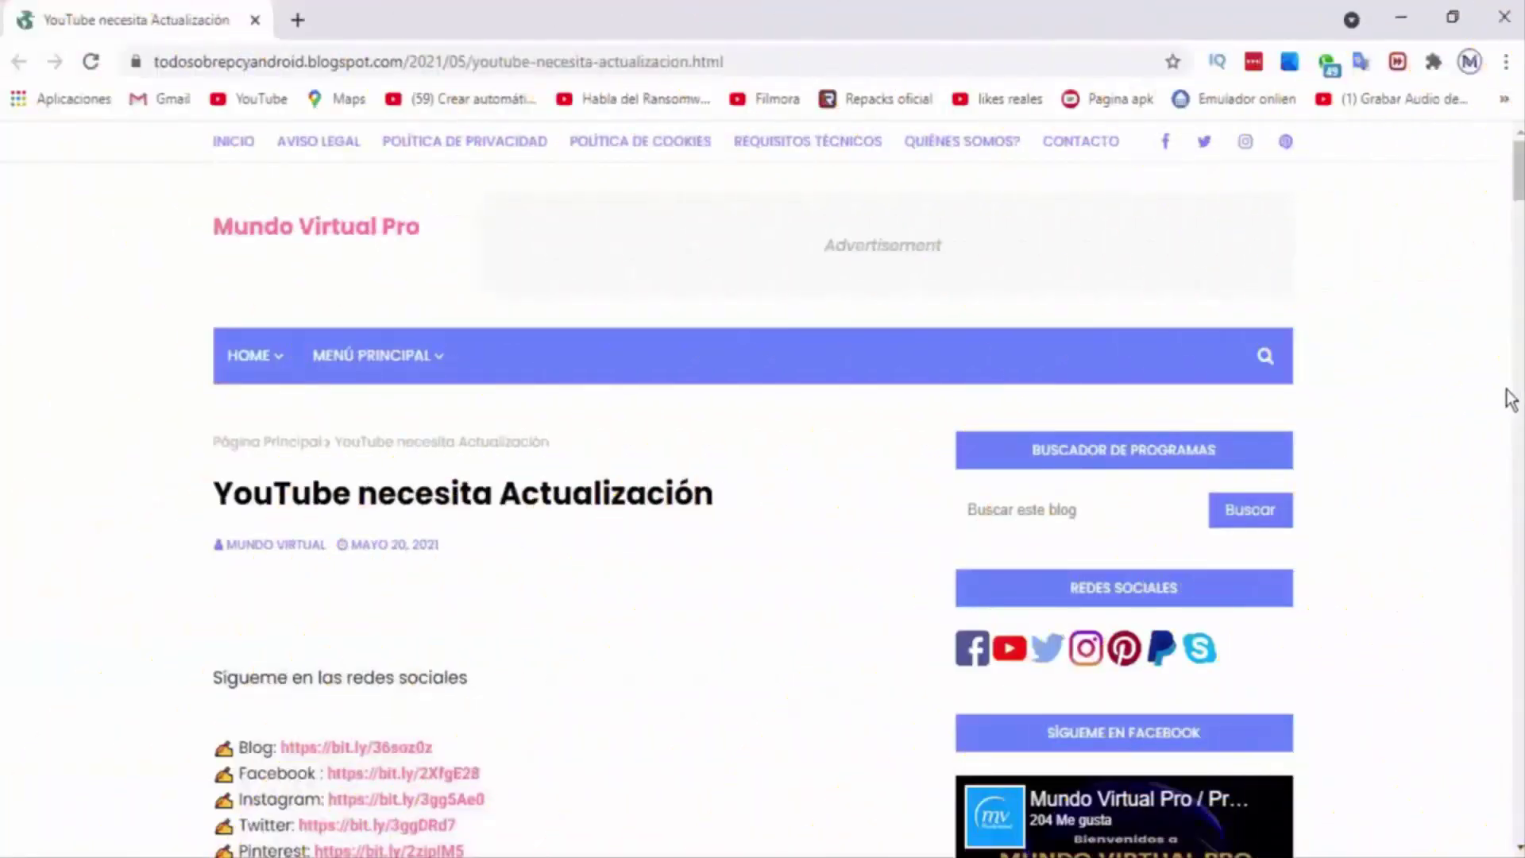
pyautogui.scroll(-1, 1507, 405)
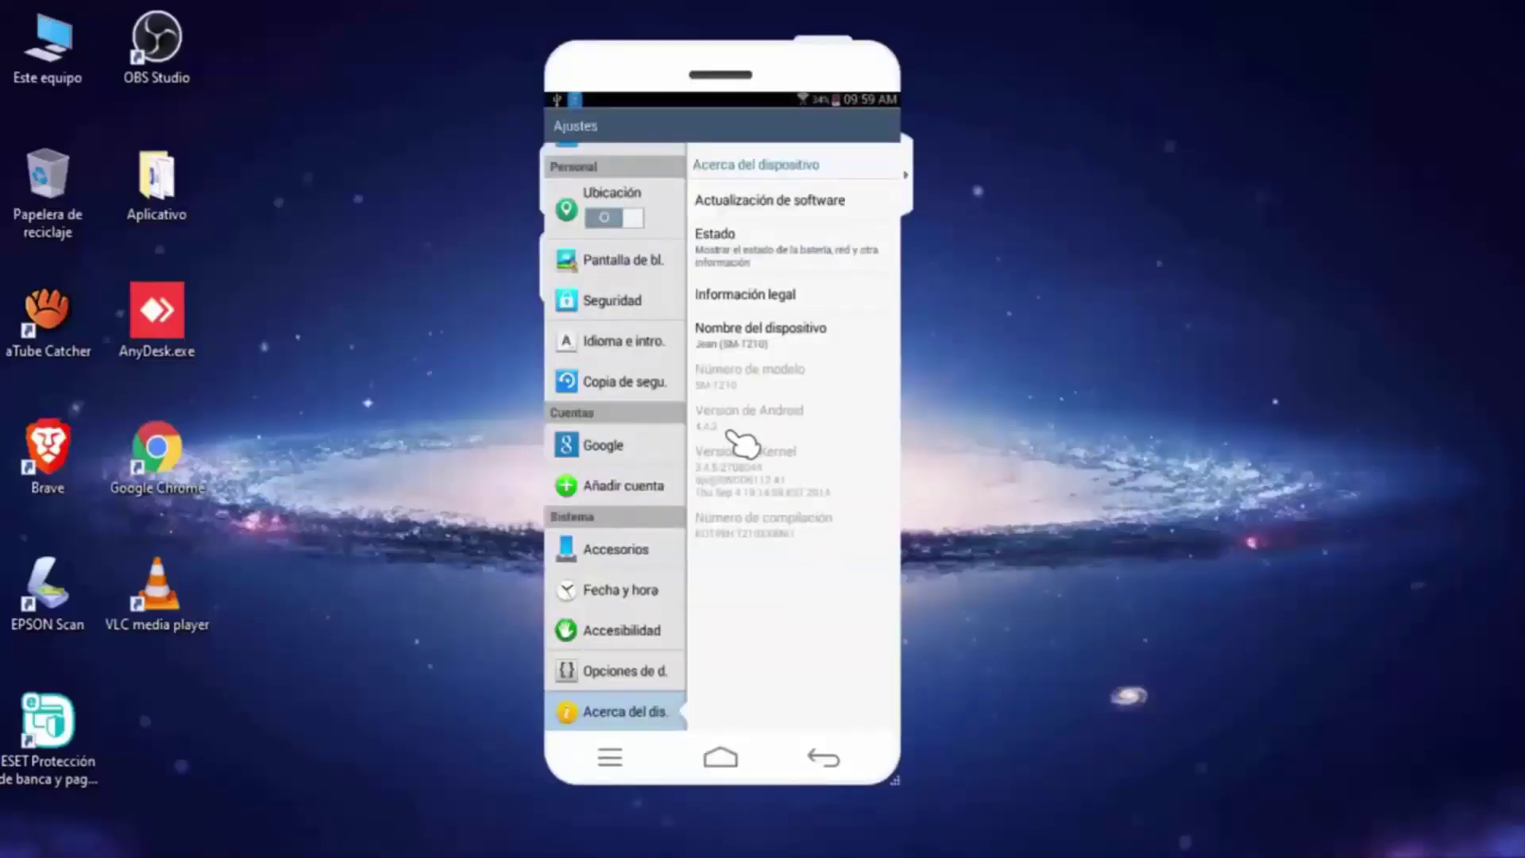
# Step: Close the mirror window and find the blog's NewPipe entry for Android 4.1–4.3
pyautogui.click(862, 69)
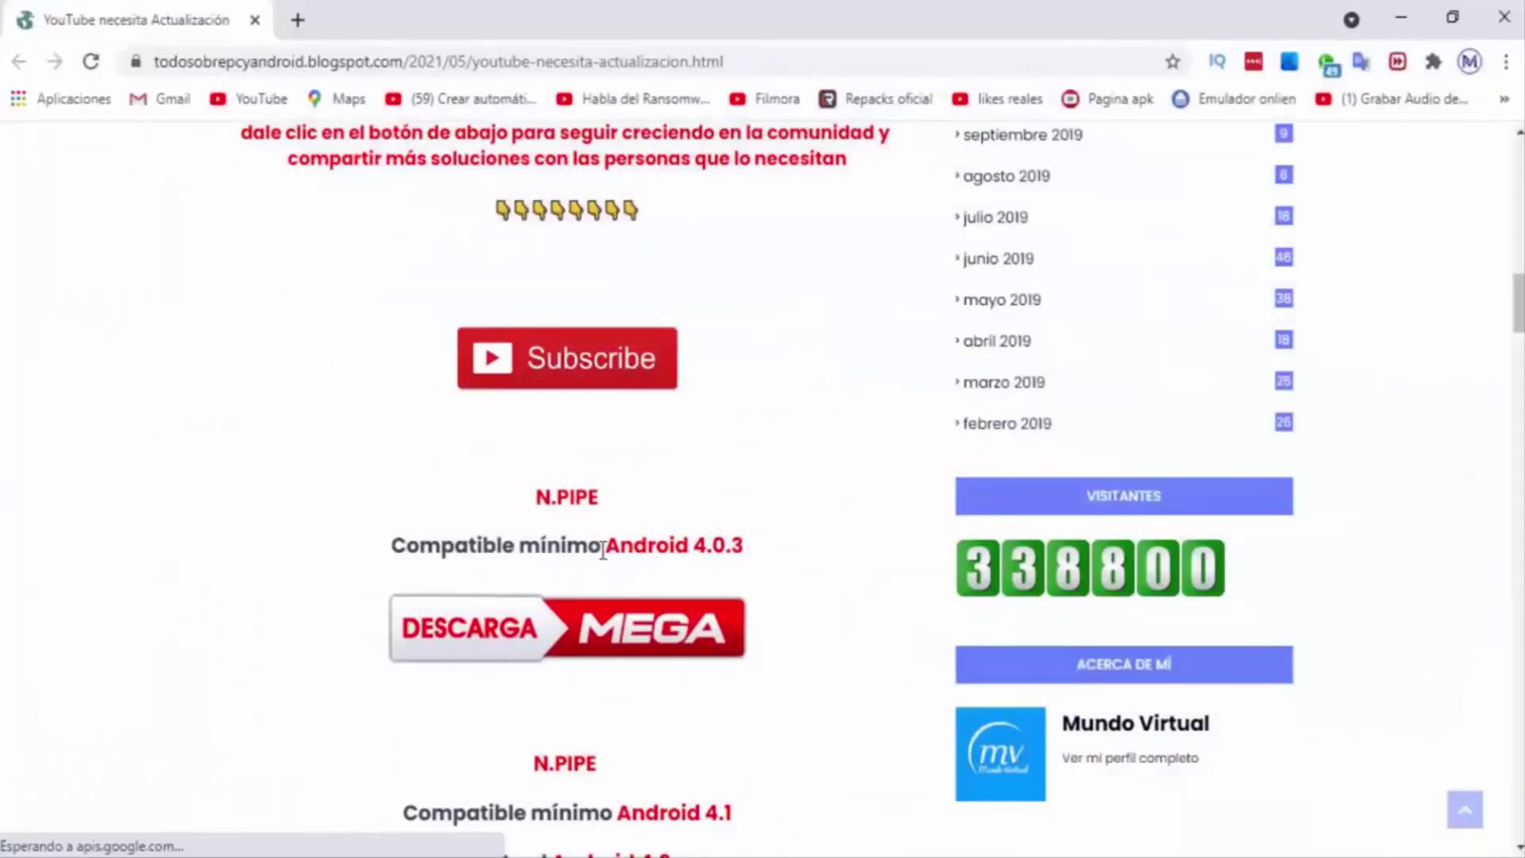
pyautogui.moveTo(606, 547); pyautogui.dragTo(774, 511)
pyautogui.scroll(-1, 810, 475)
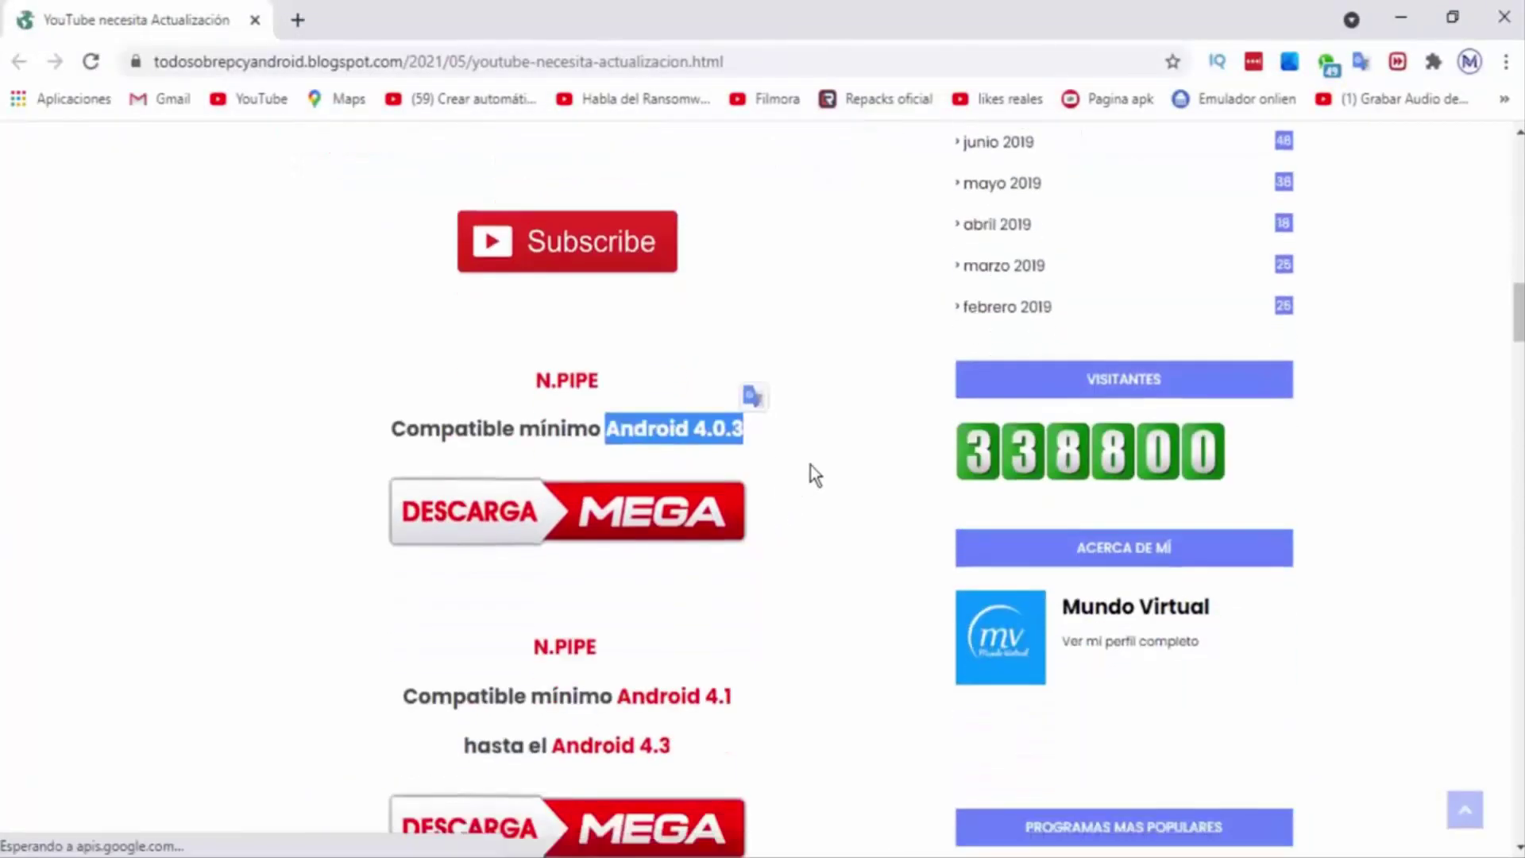
pyautogui.scroll(-2, 811, 474)
pyautogui.moveTo(631, 459); pyautogui.dragTo(744, 458)
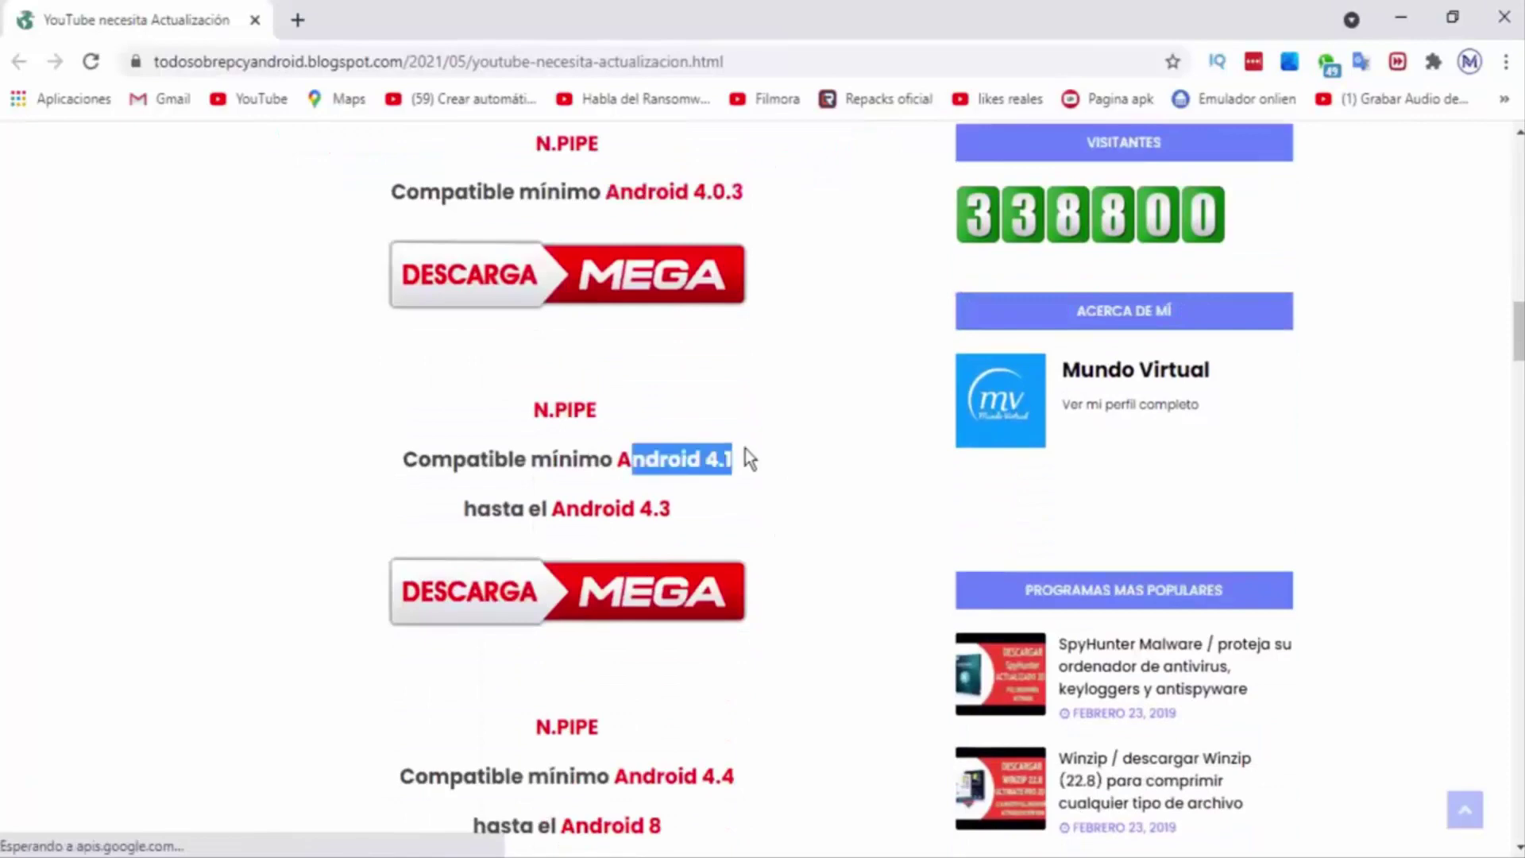
pyautogui.click(821, 501)
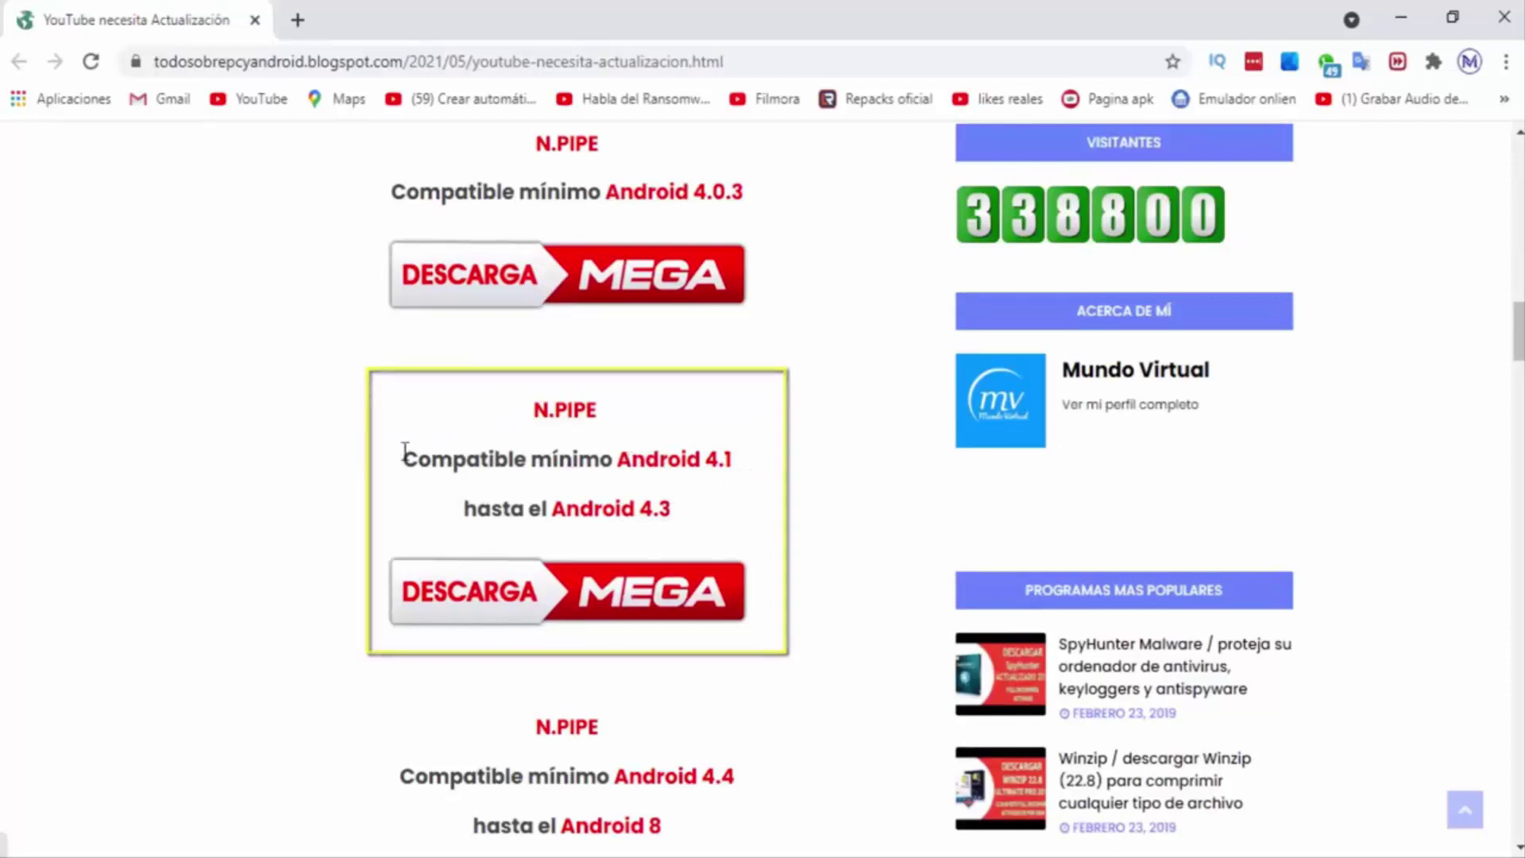
pyautogui.moveTo(402, 460); pyautogui.dragTo(690, 511)
pyautogui.click(804, 506)
# Step: Download that NewPipe apk from Google Drive, bypassing the virus-scan warning
pyautogui.click(661, 583)
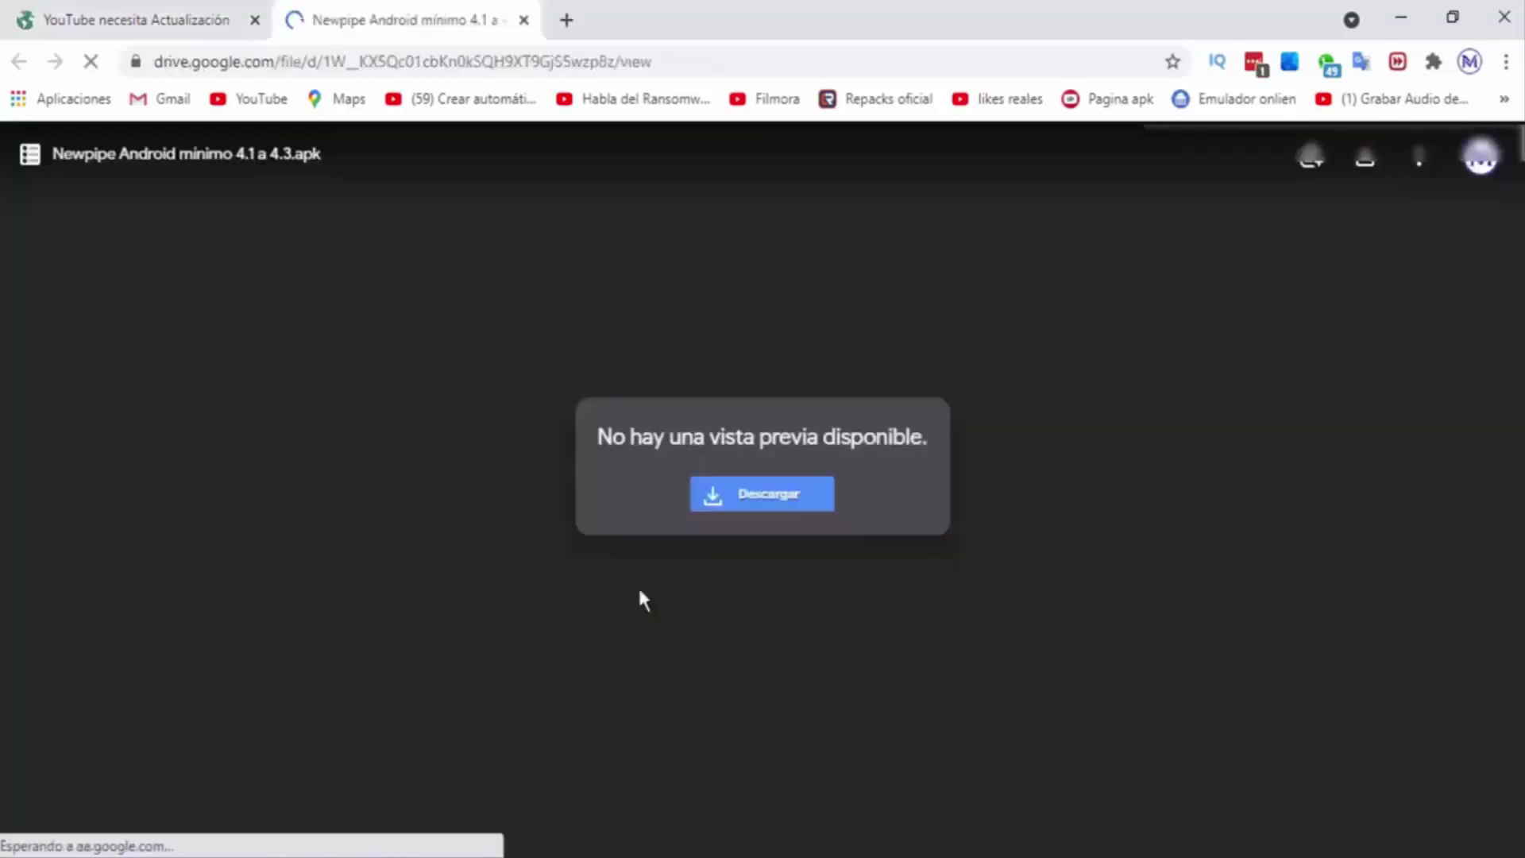
pyautogui.click(773, 508)
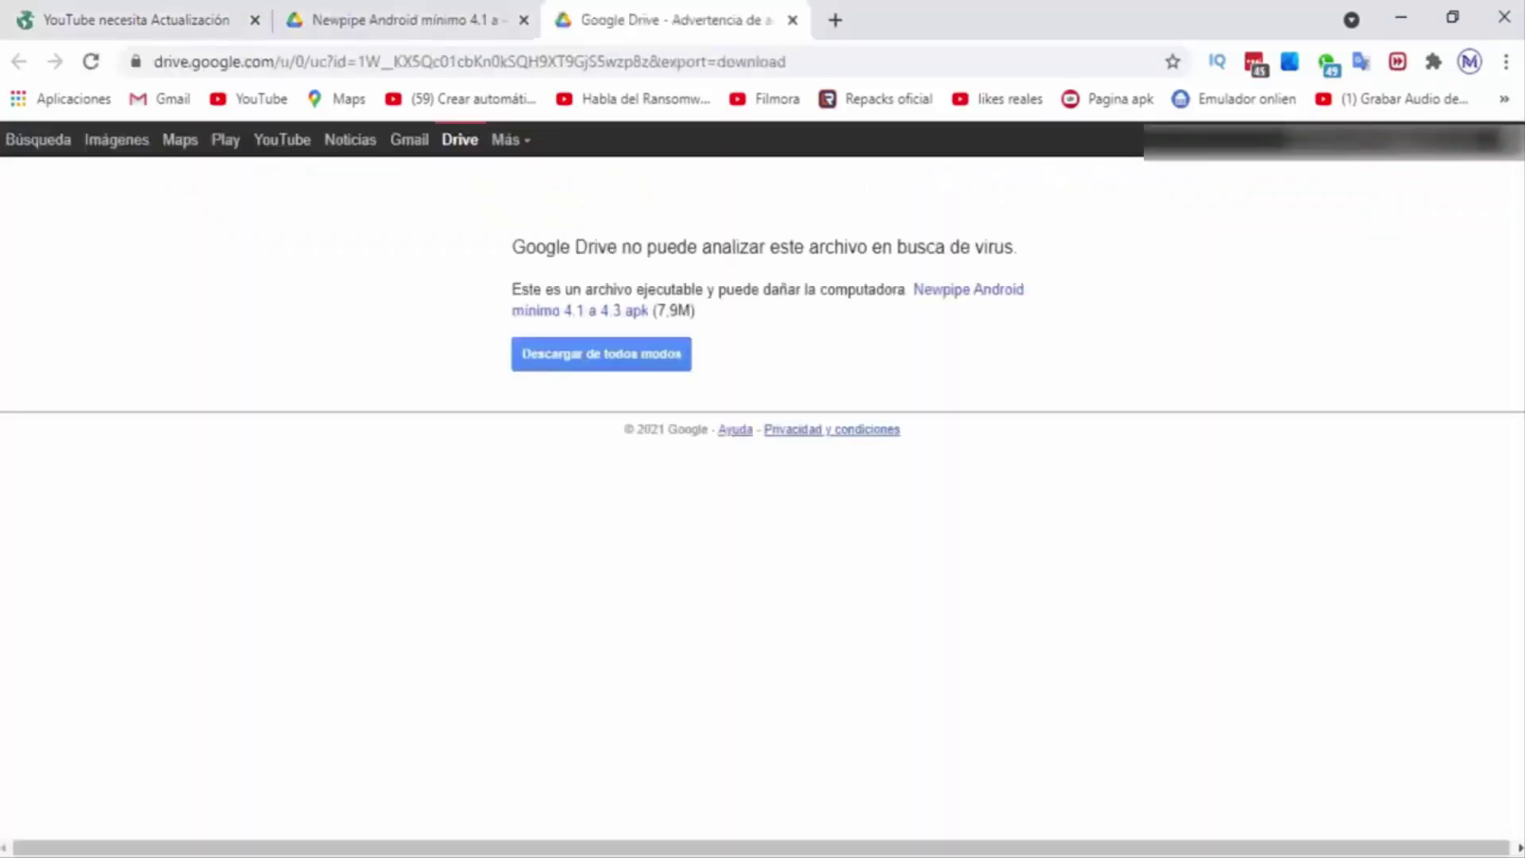
pyautogui.click(647, 359)
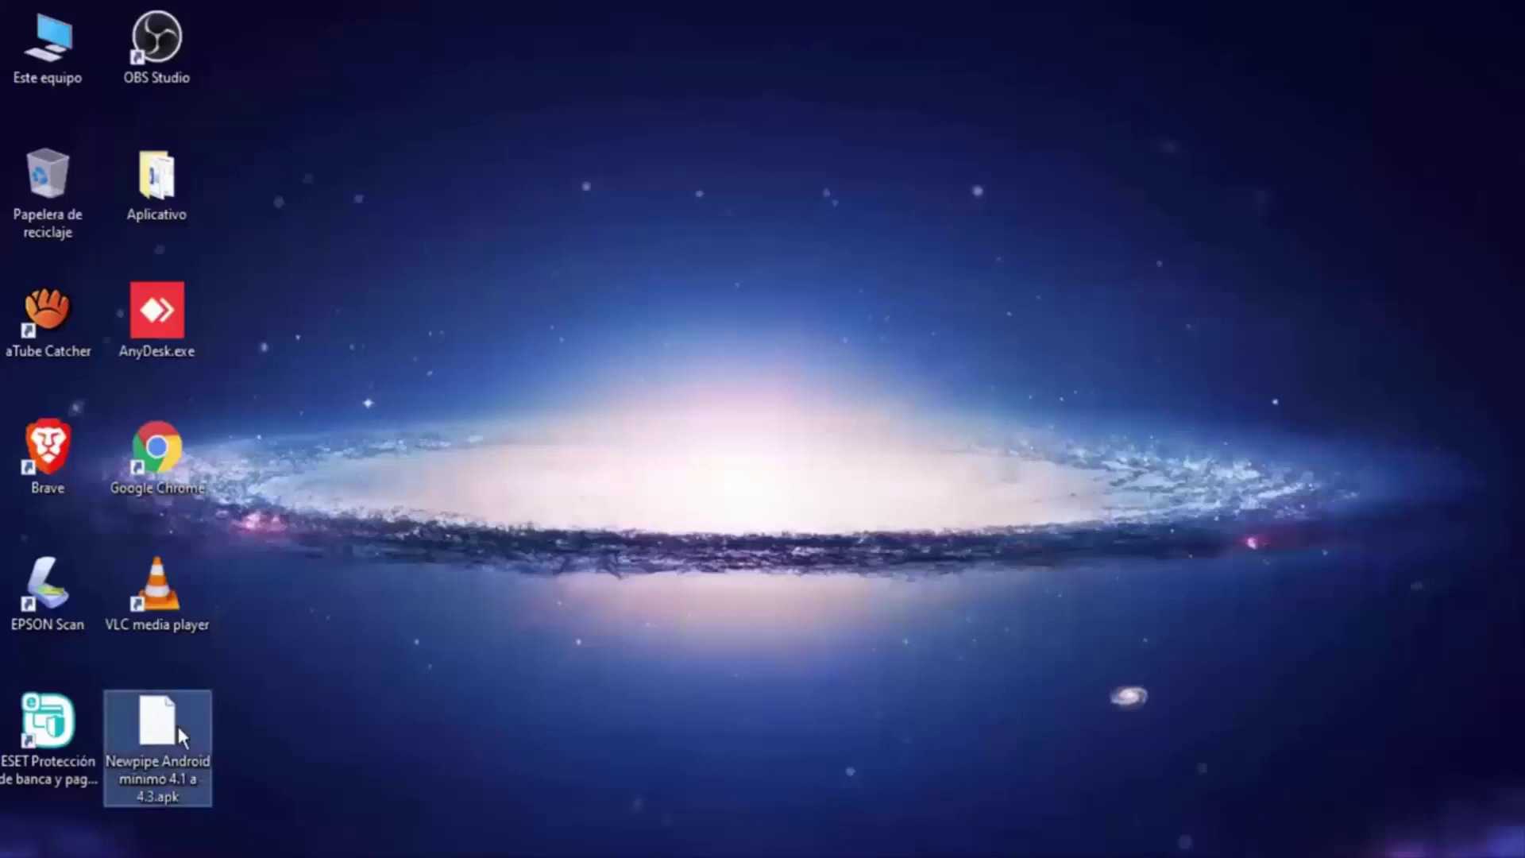
# Step: Copy the downloaded NewPipe apk and open Este equipo
pyautogui.rightClick(177, 723)
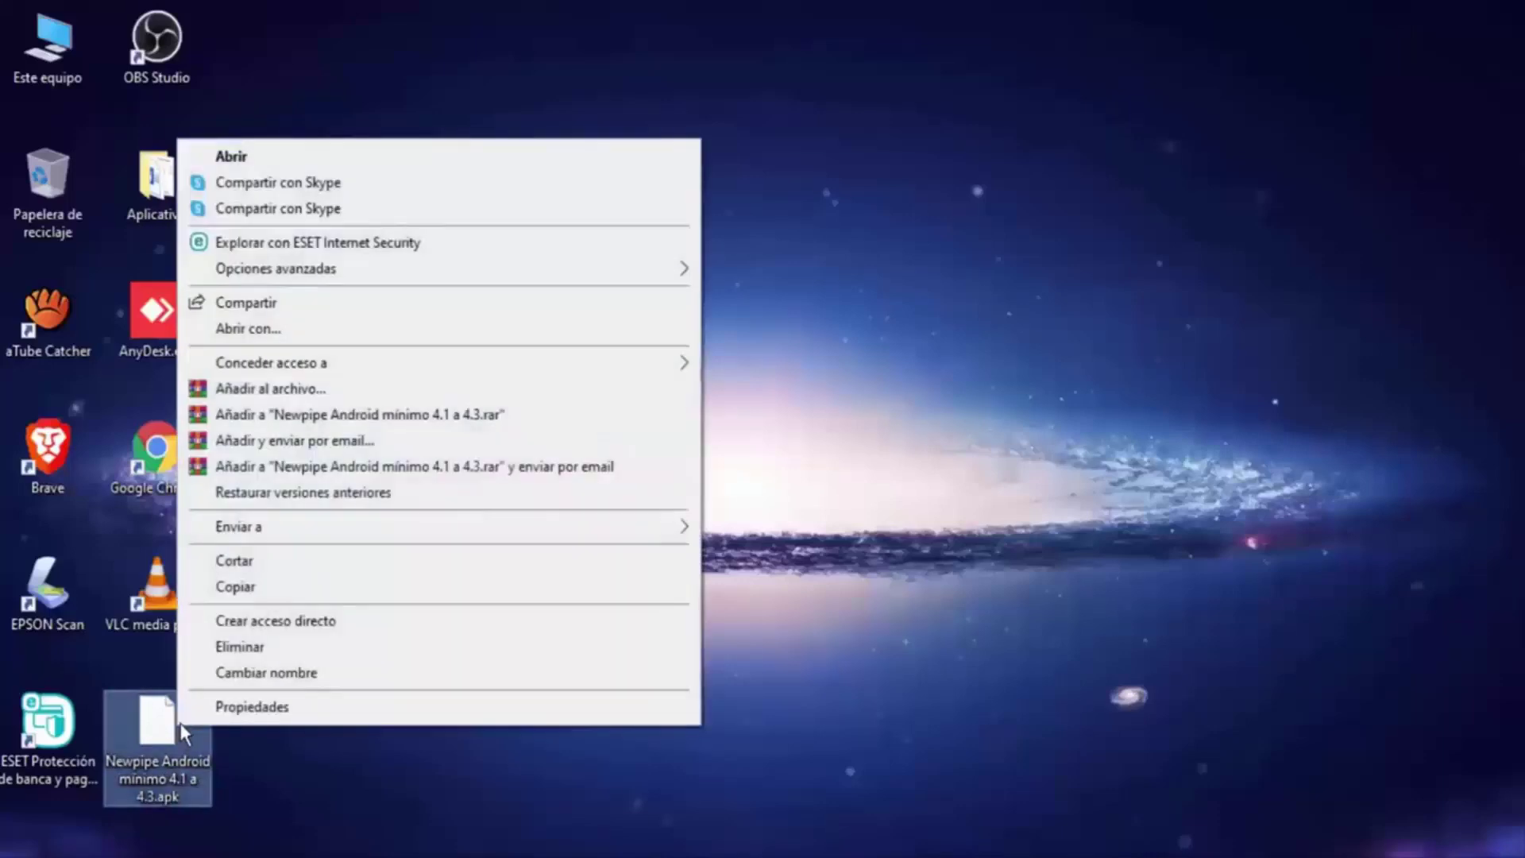
pyautogui.click(220, 594)
pyautogui.click(48, 39)
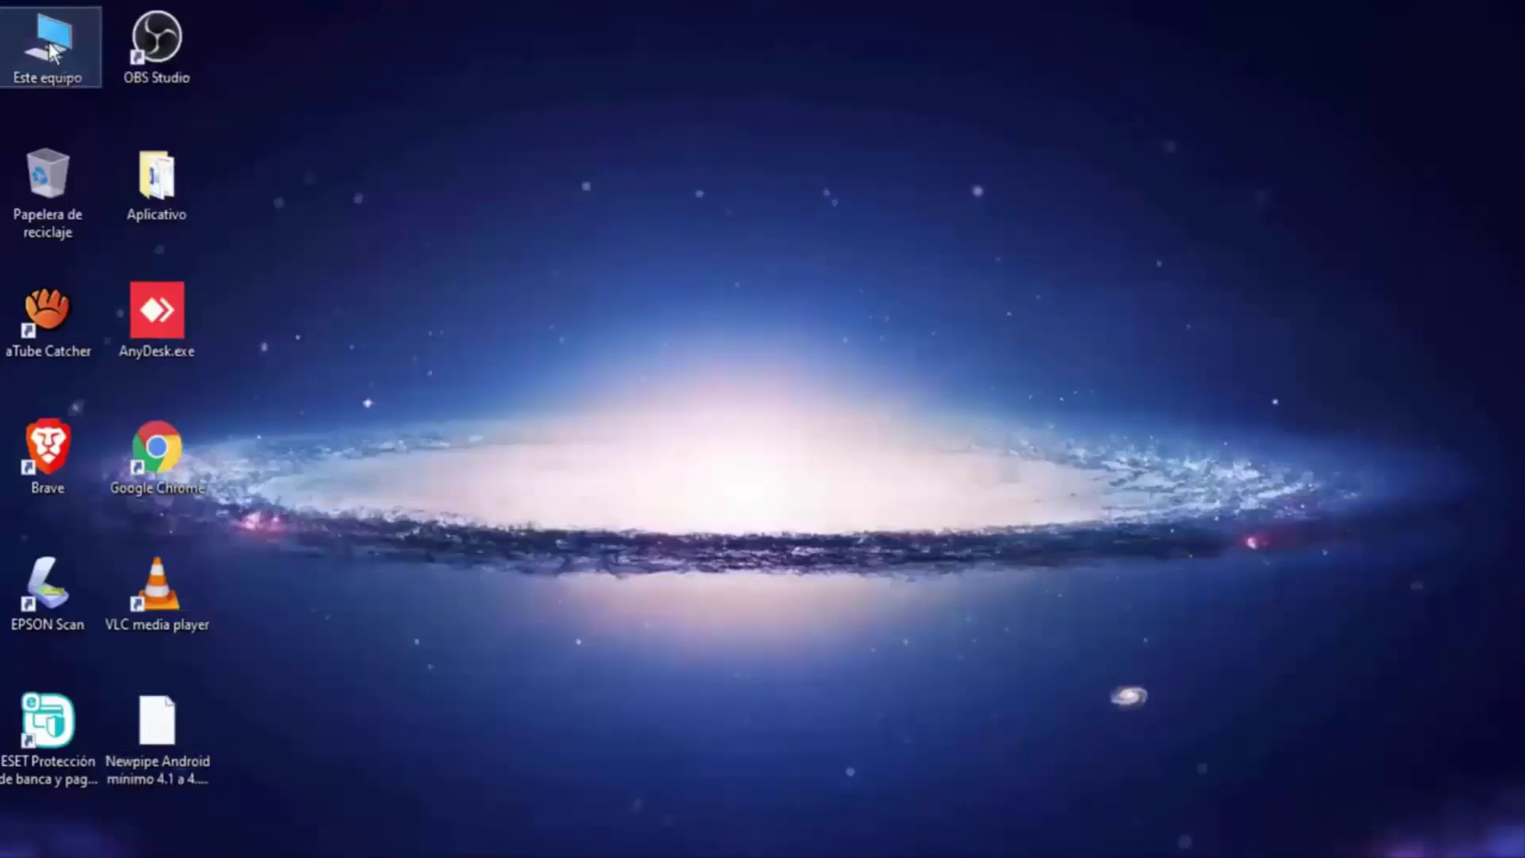
pyautogui.doubleClick(50, 51)
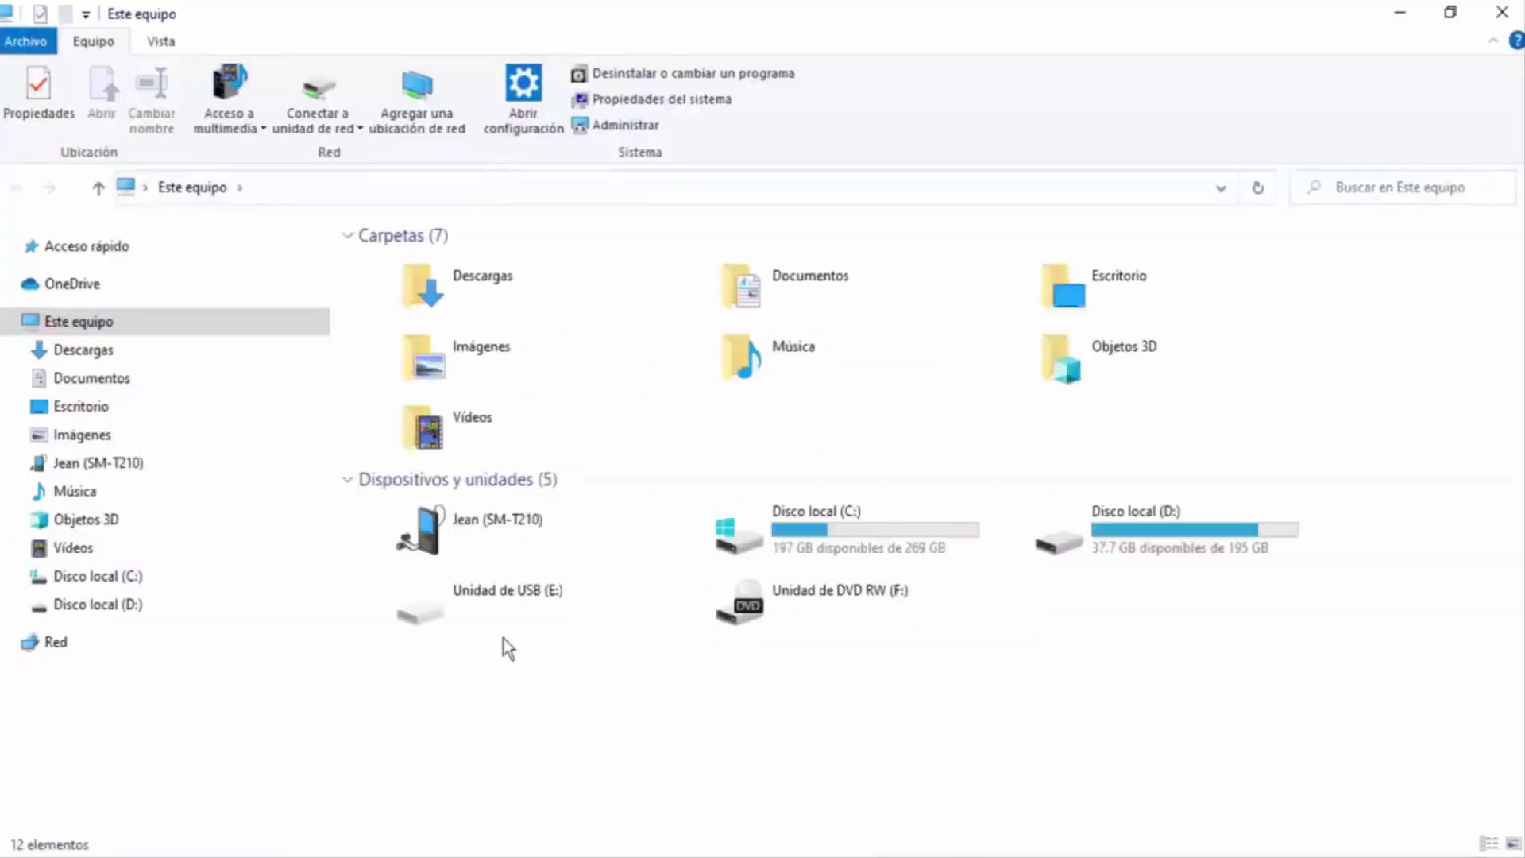
# Step: Paste the apk into the top level of the Jean (SM-T210) Tablet storage
pyautogui.click(523, 529)
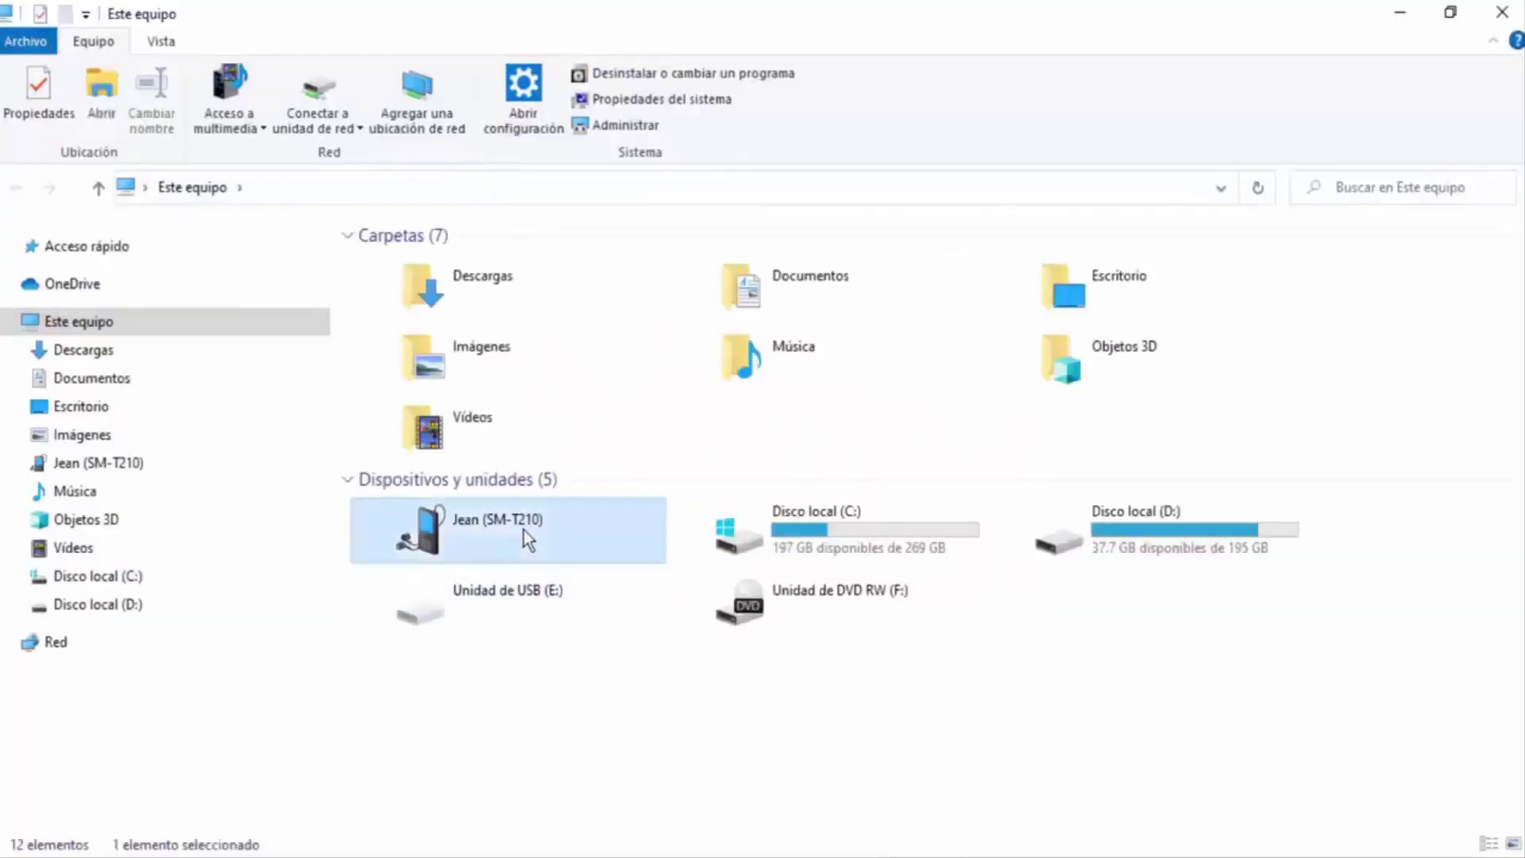
pyautogui.doubleClick(524, 531)
pyautogui.click(510, 247)
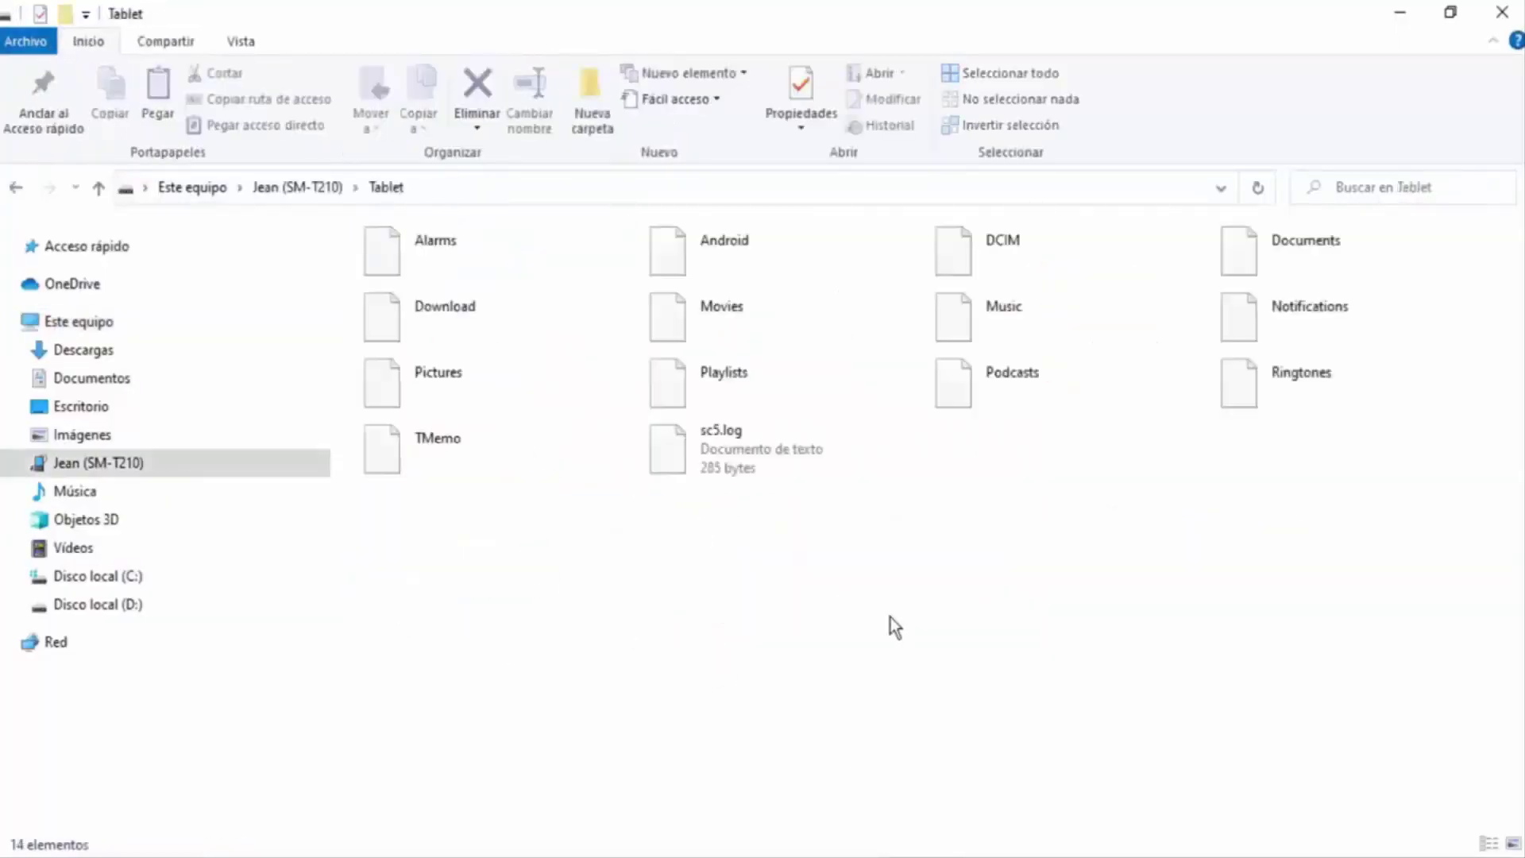
pyautogui.rightClick(1084, 518)
pyautogui.click(1138, 645)
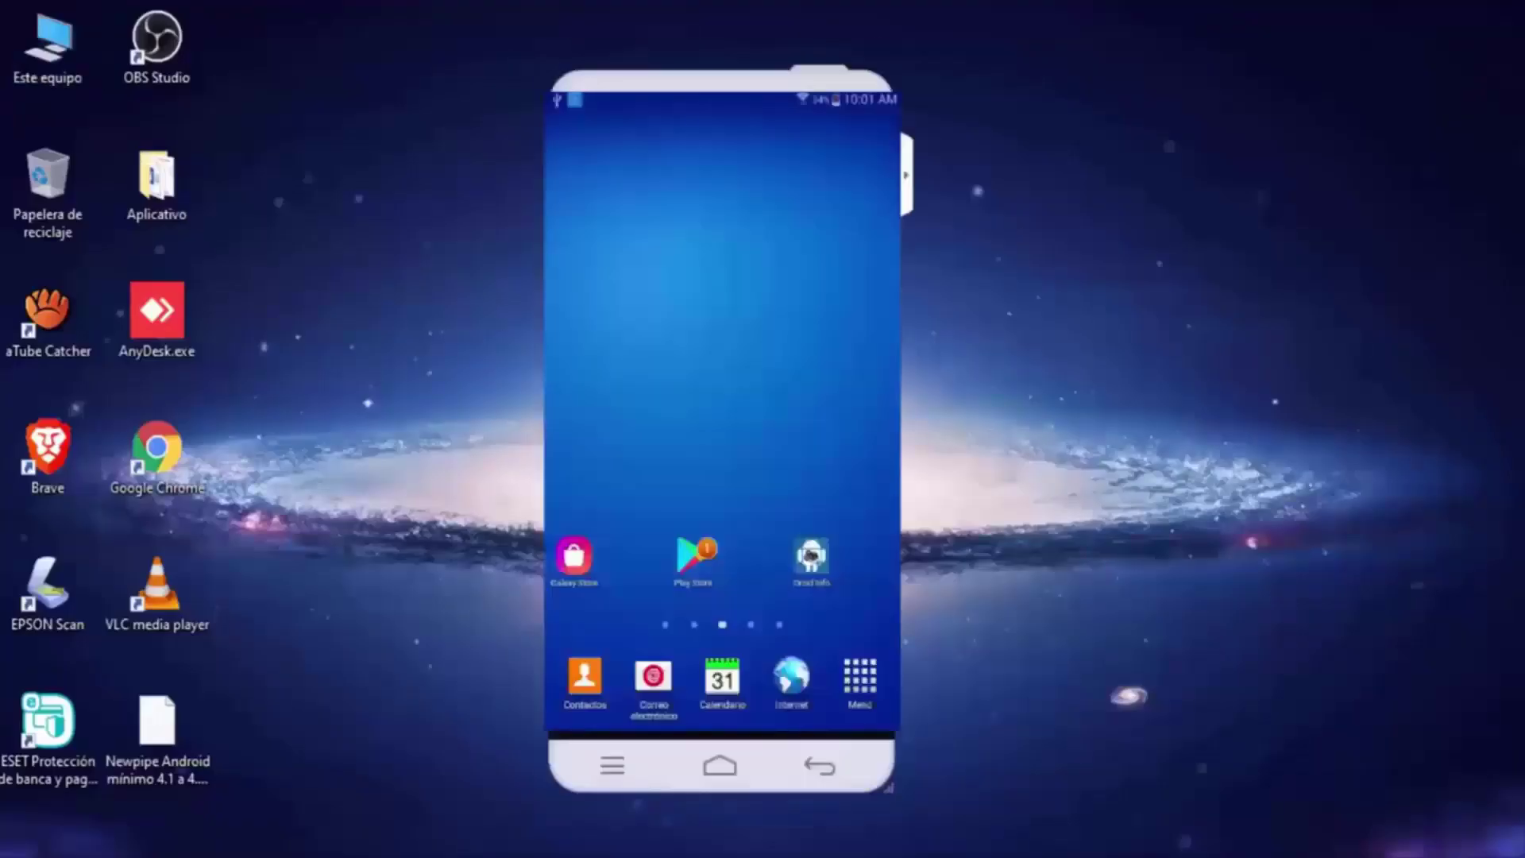
# Step: Install NewPipe Legacy from Mis Archivos and open it
pyautogui.click(879, 693)
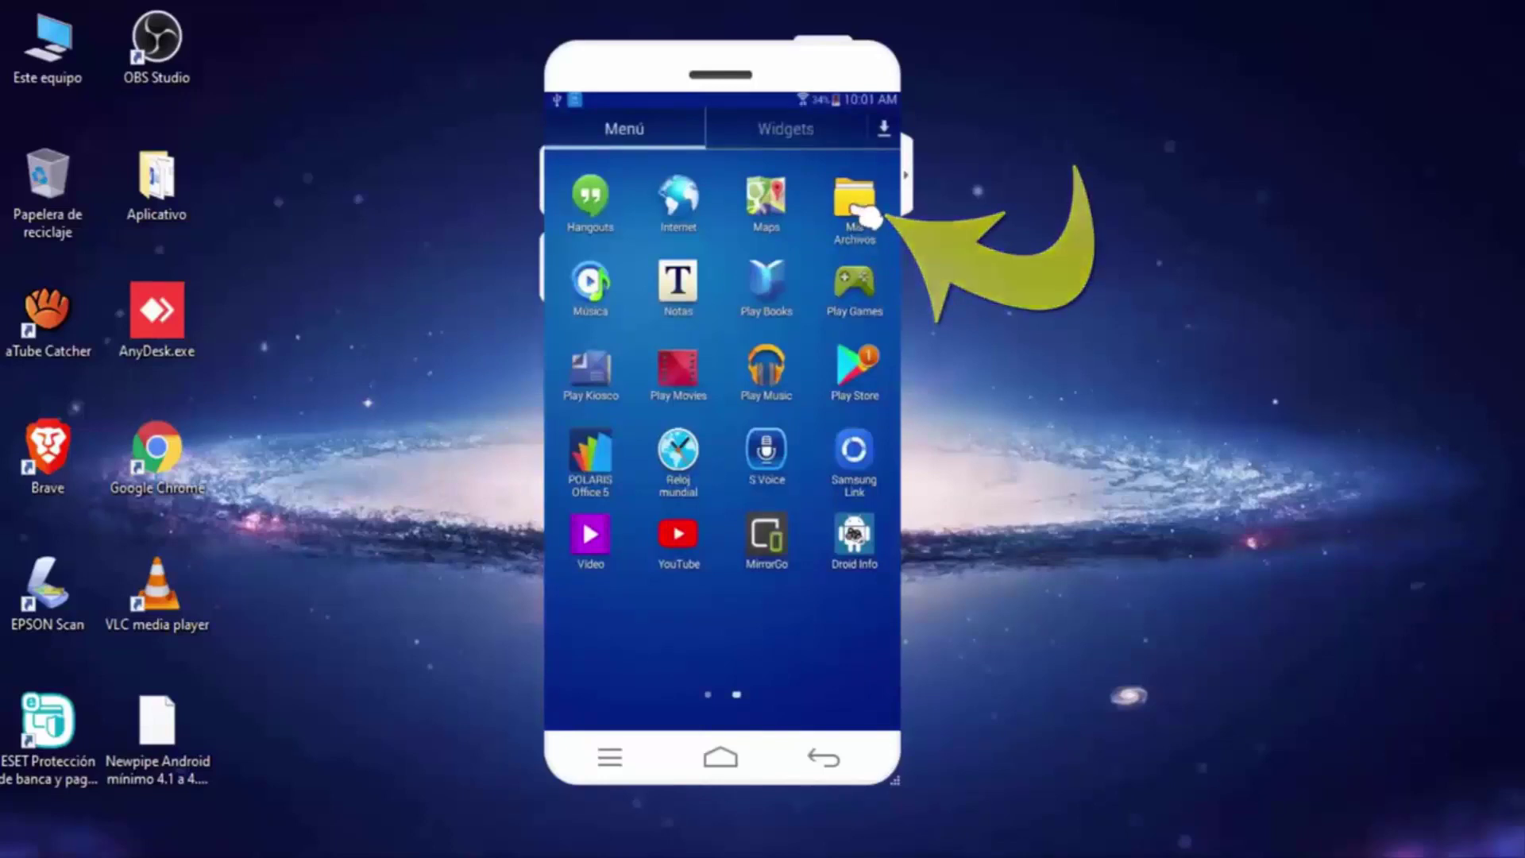
pyautogui.click(867, 216)
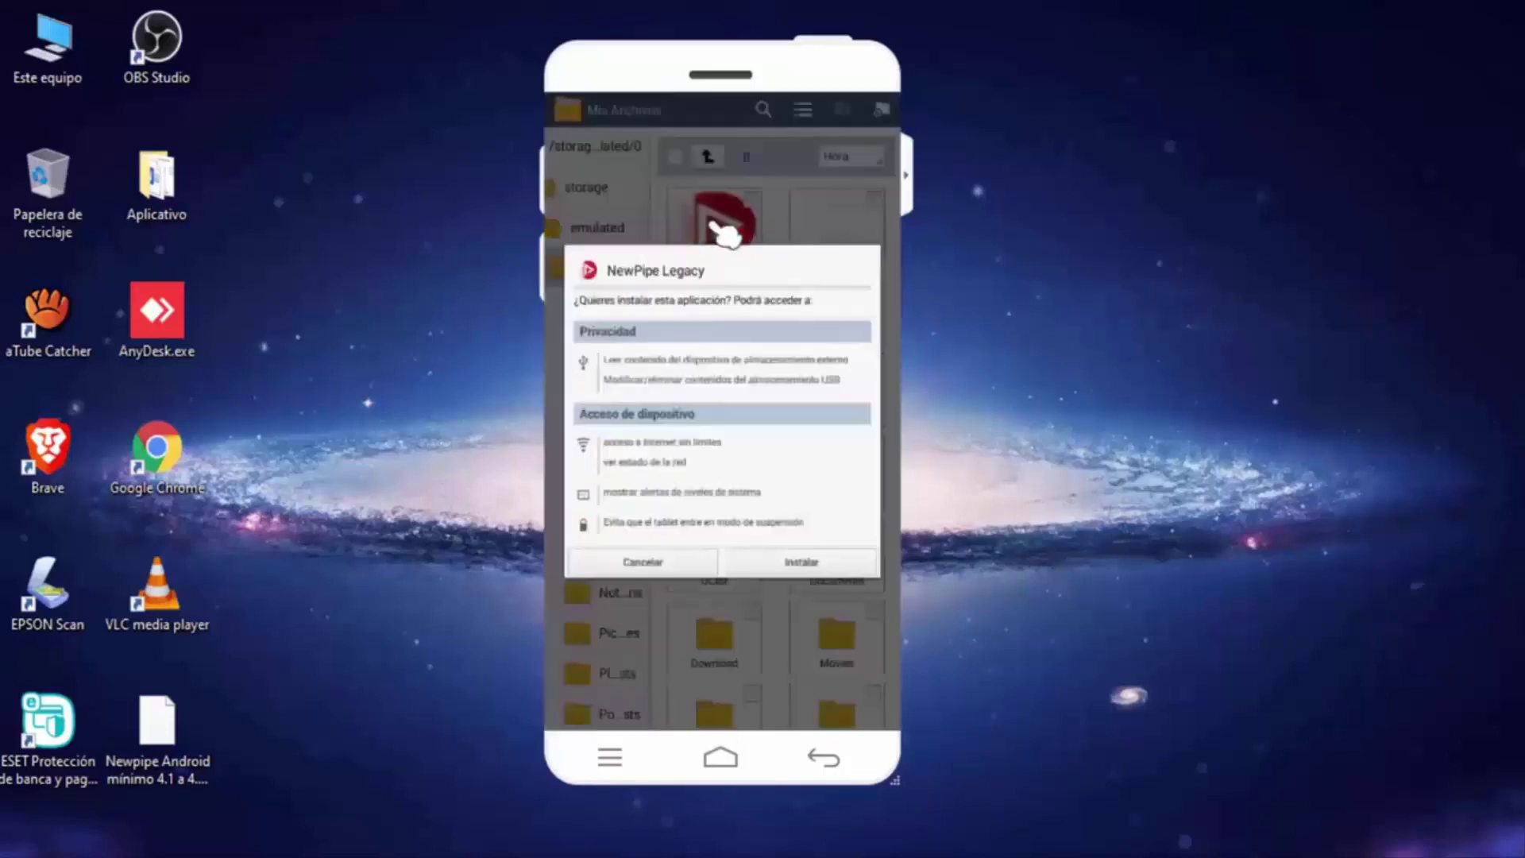
pyautogui.click(800, 561)
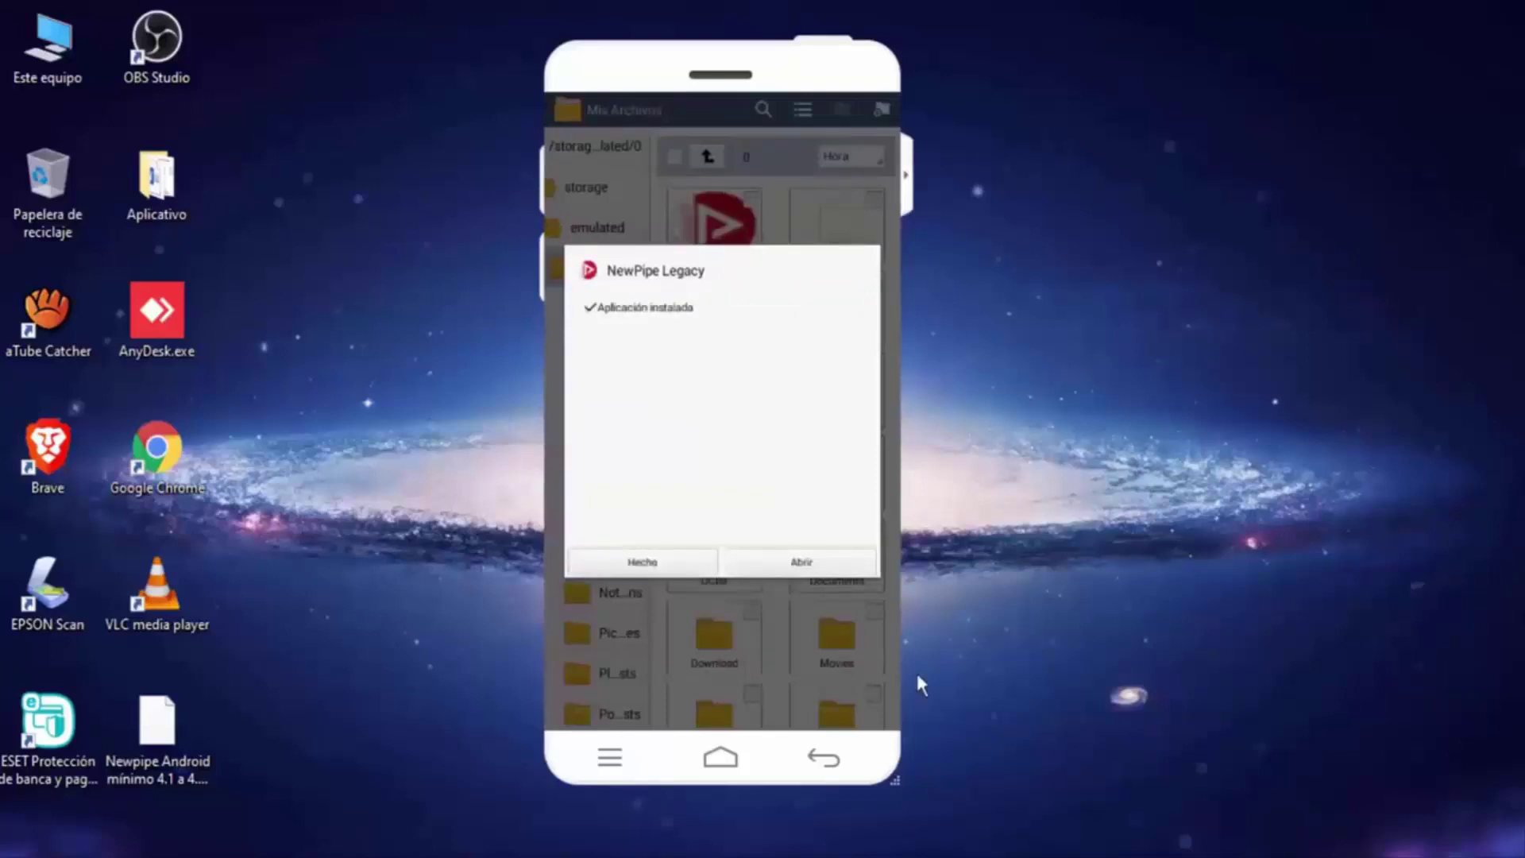
pyautogui.click(806, 562)
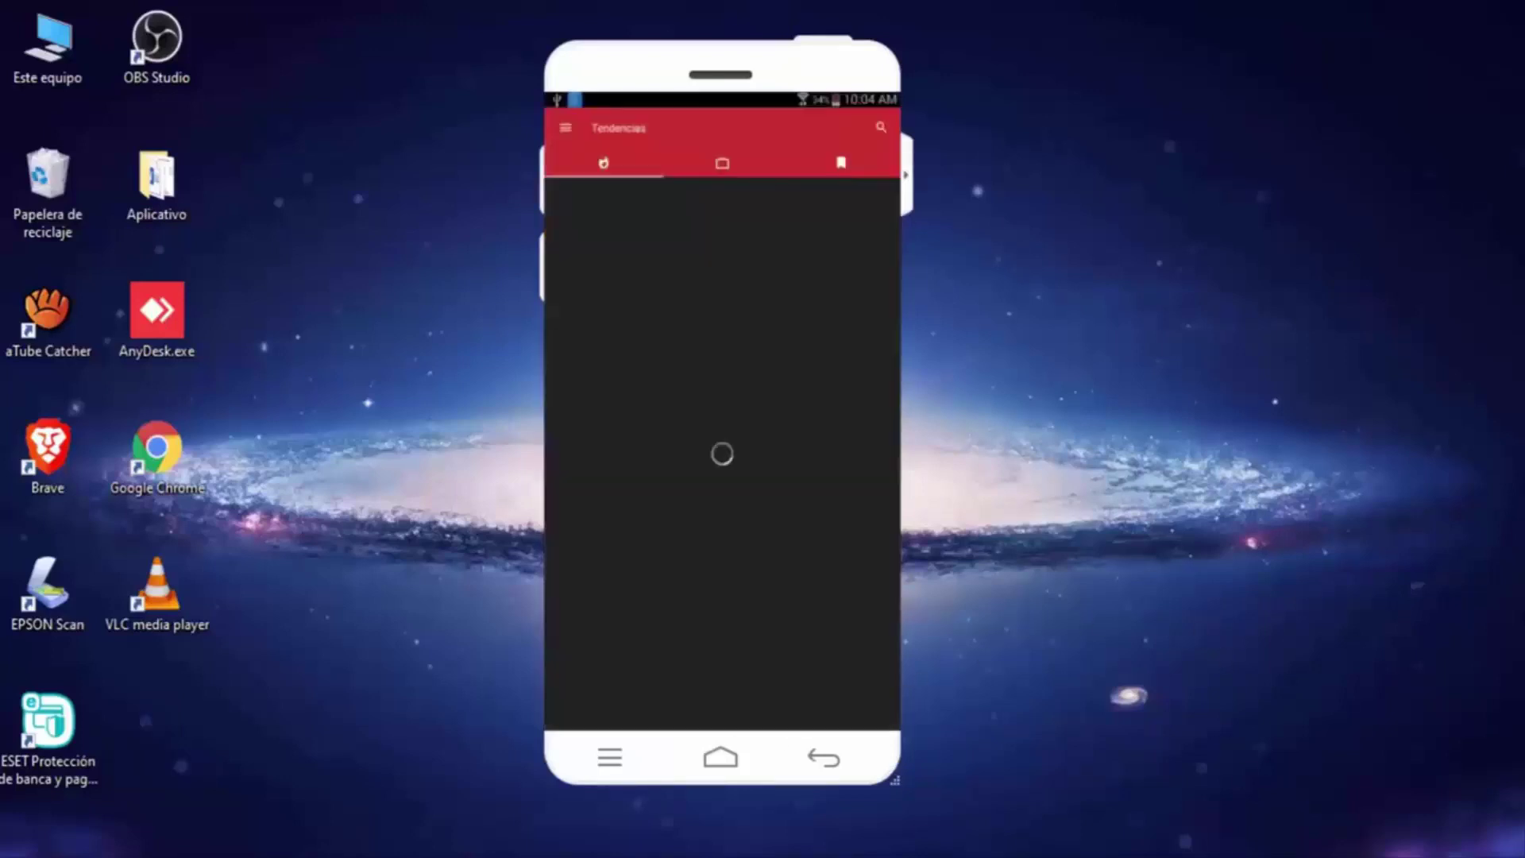
# Step: Search NewPipe for 'mana' and play the first result
pyautogui.click(881, 128)
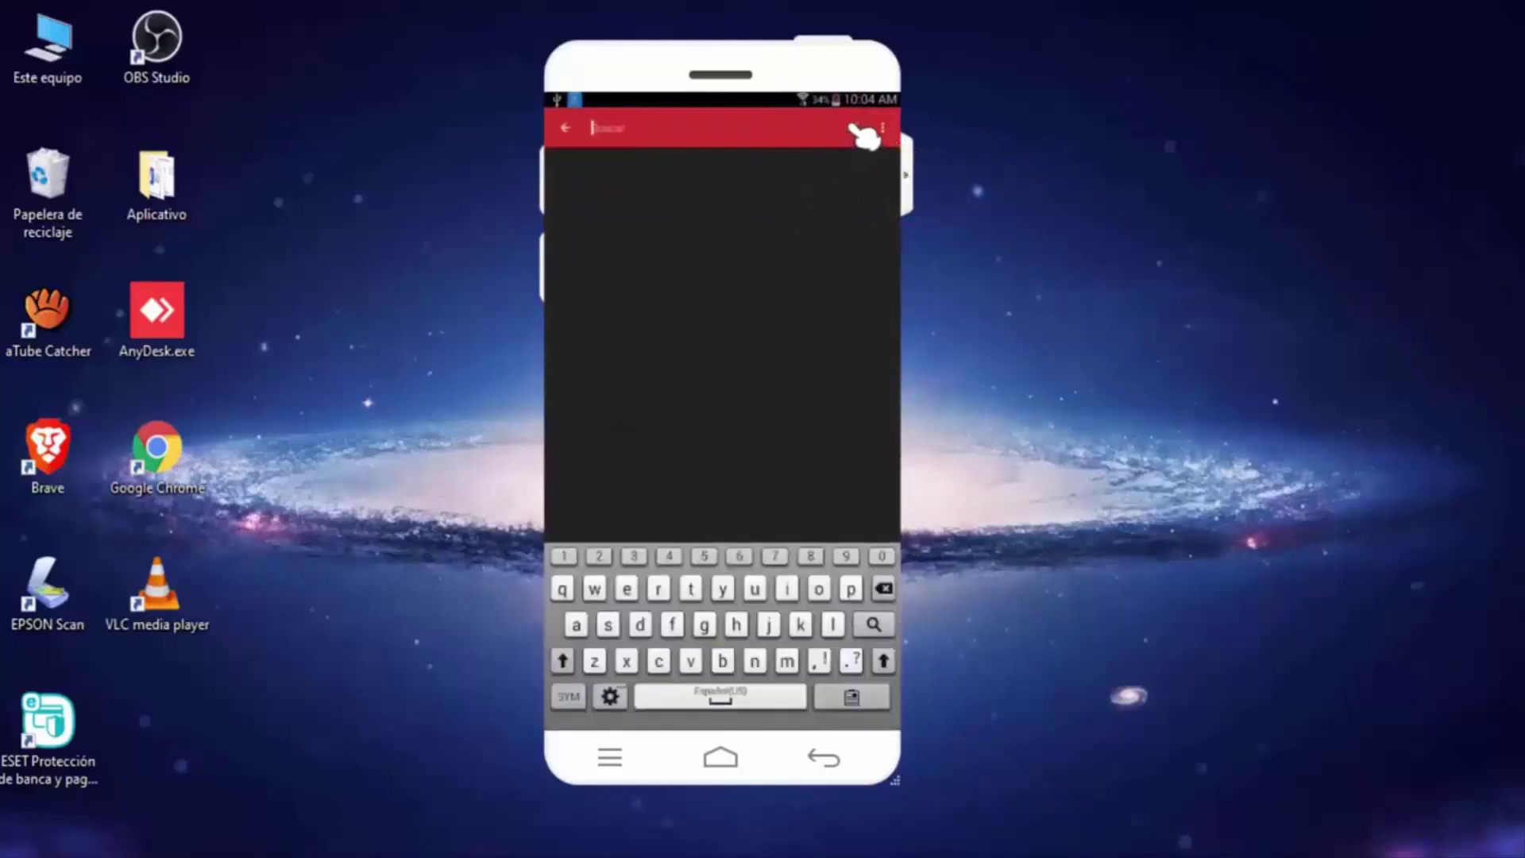
pyautogui.write('mana')
pyautogui.press('Return')
pyautogui.click(716, 167)
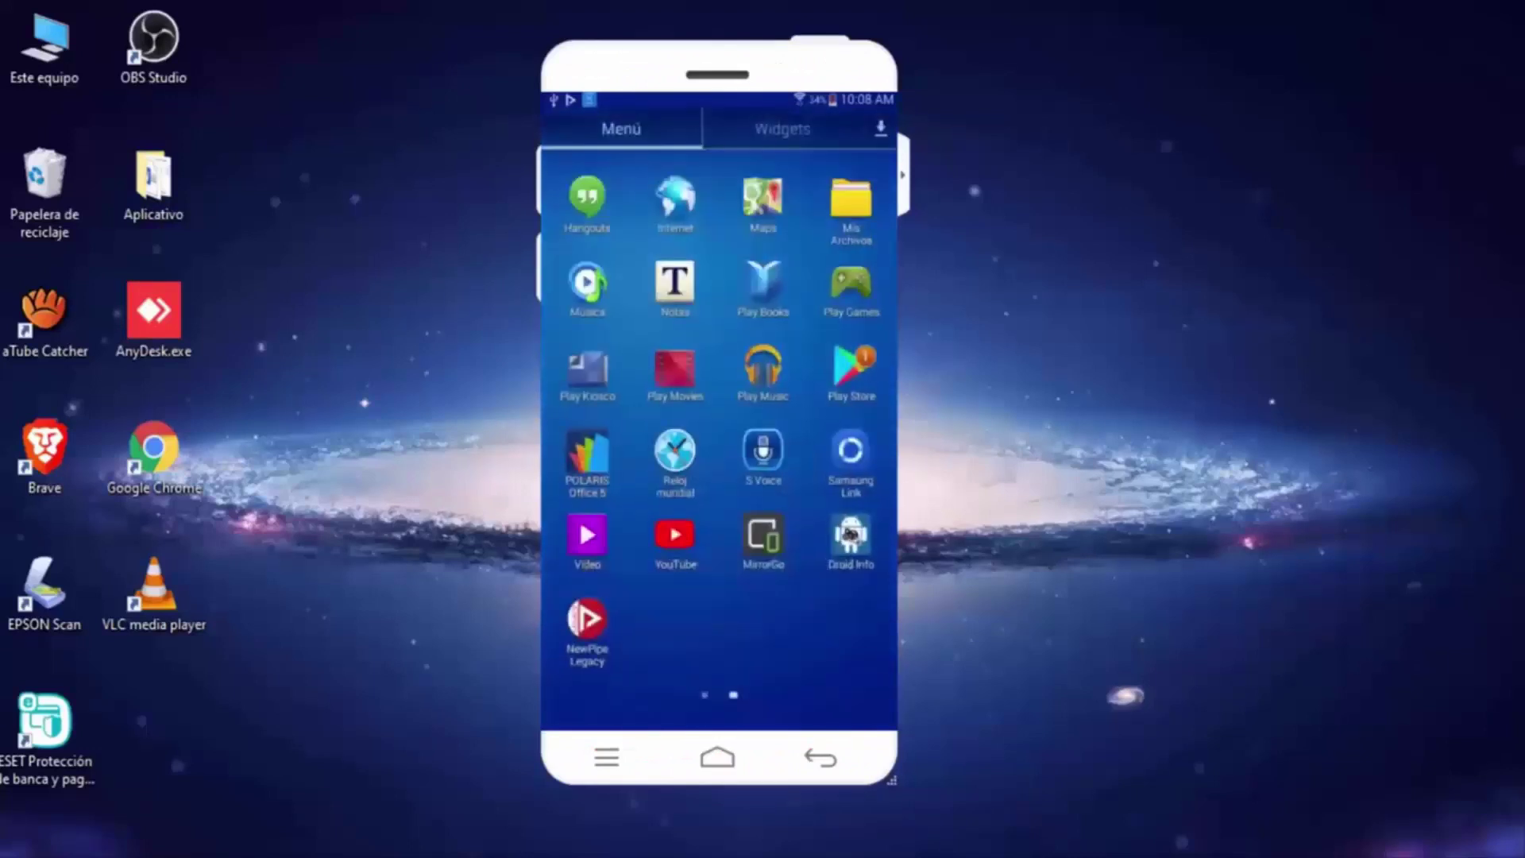
# Step: Install the TubeMate apk from Mis Archivos, paging through its permissions
pyautogui.click(869, 211)
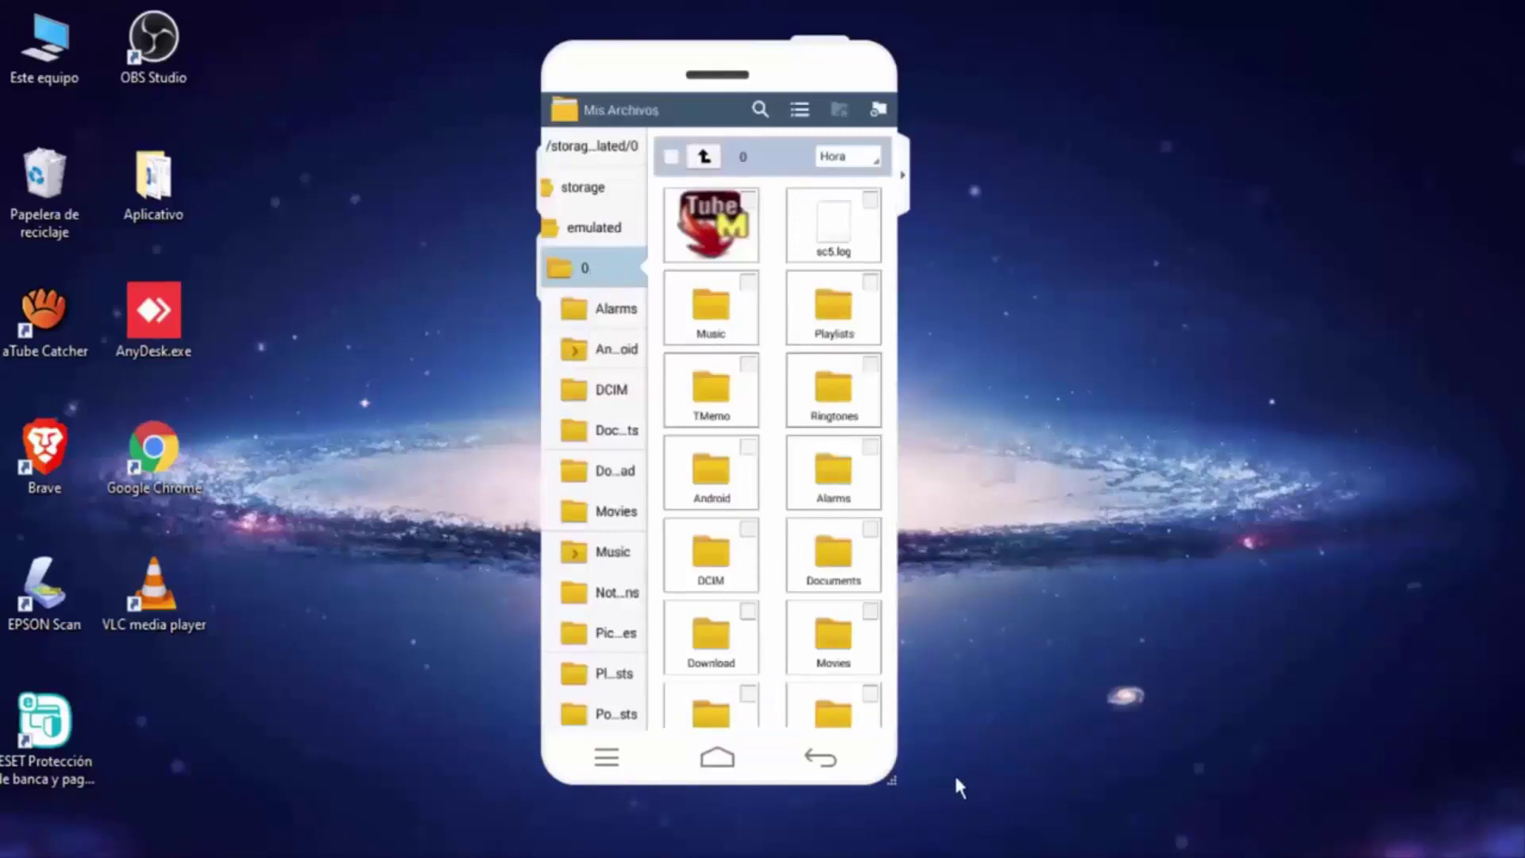
pyautogui.click(709, 253)
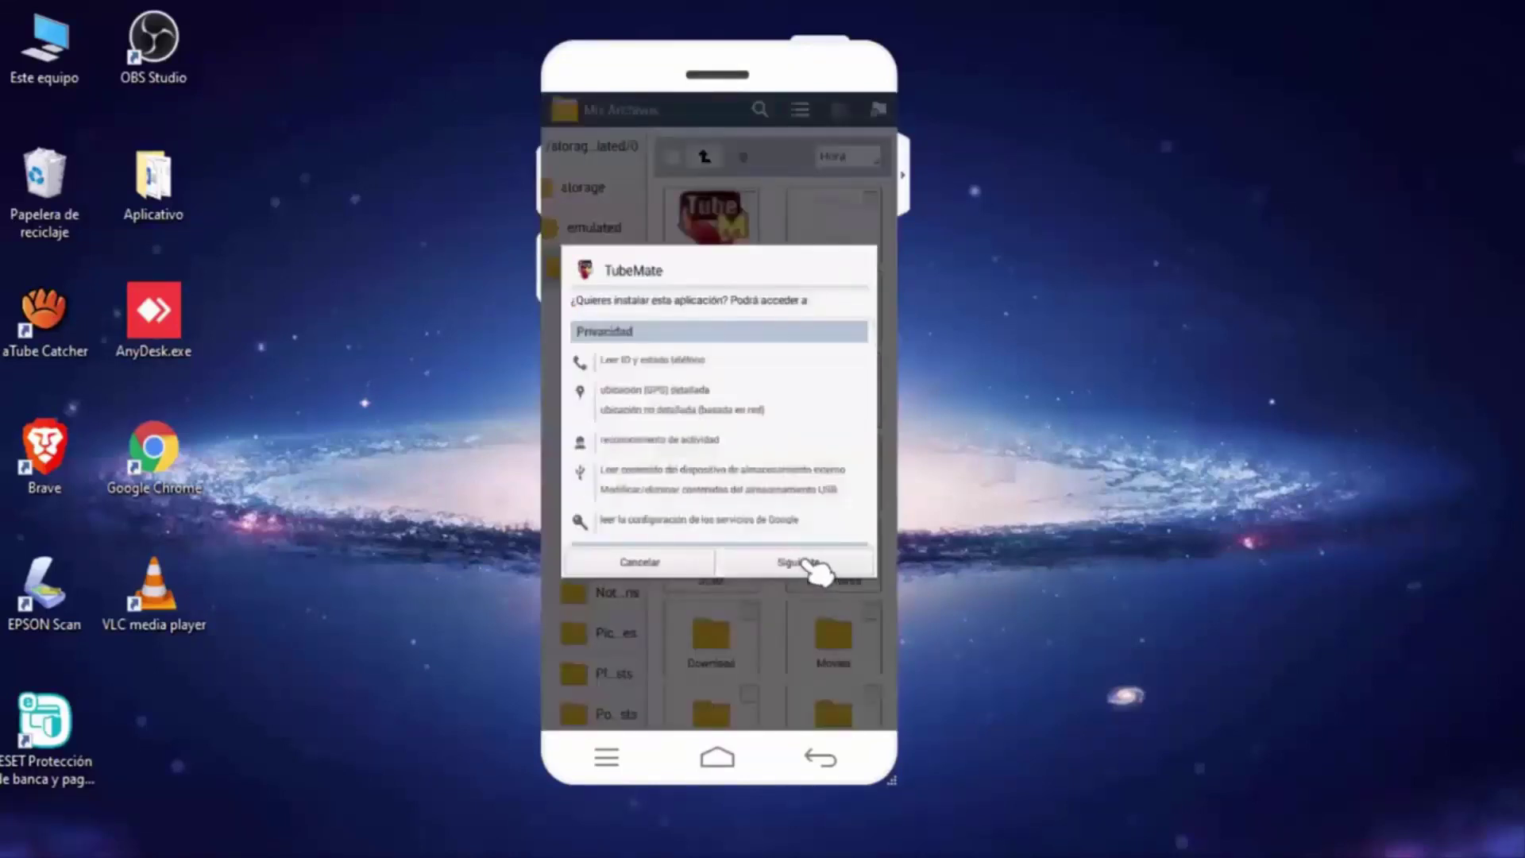
pyautogui.click(810, 568)
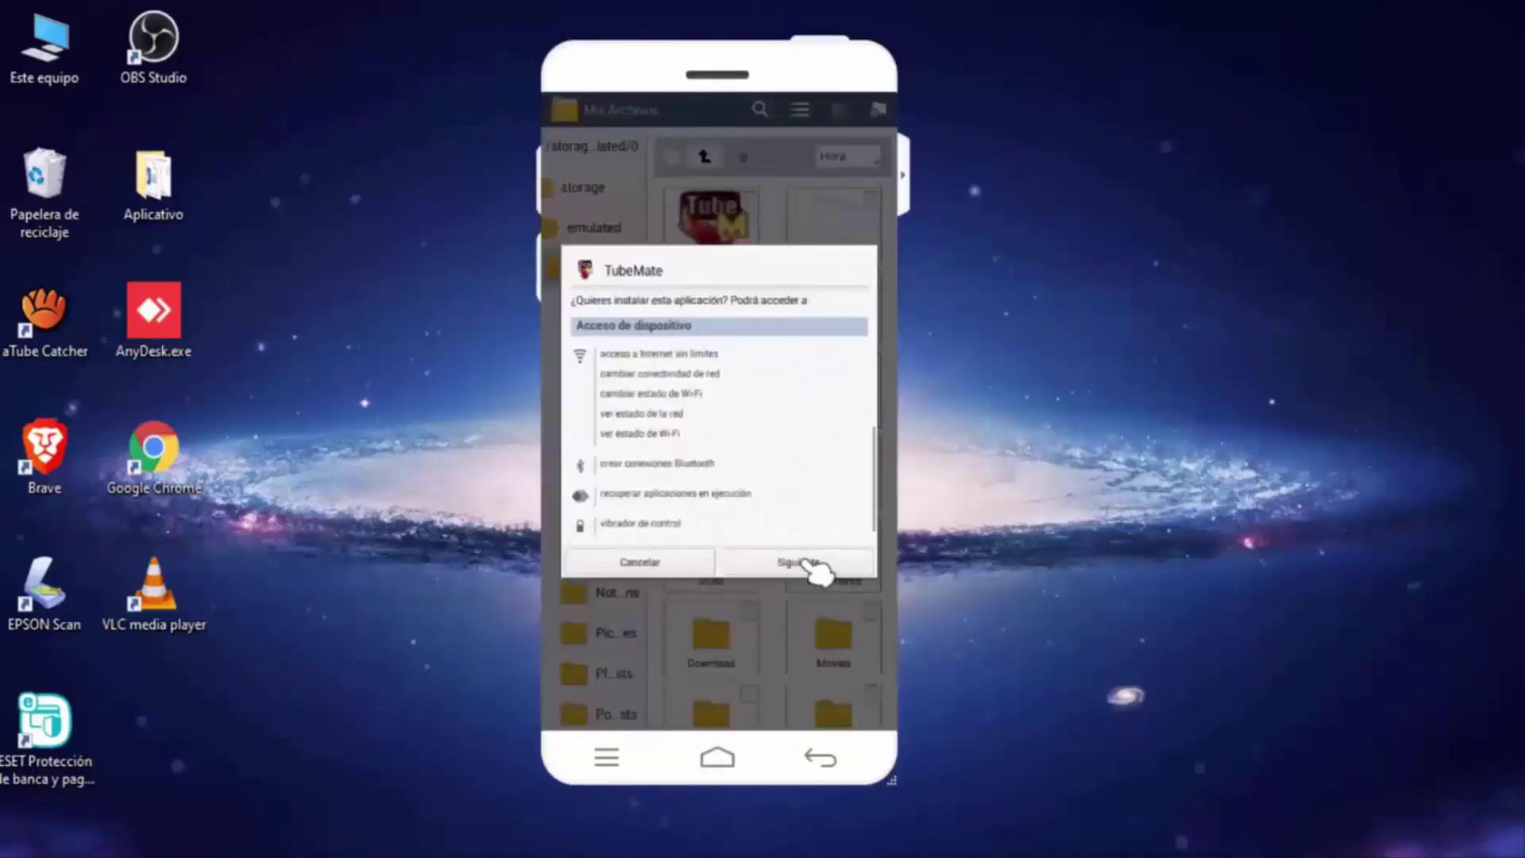
pyautogui.click(810, 568)
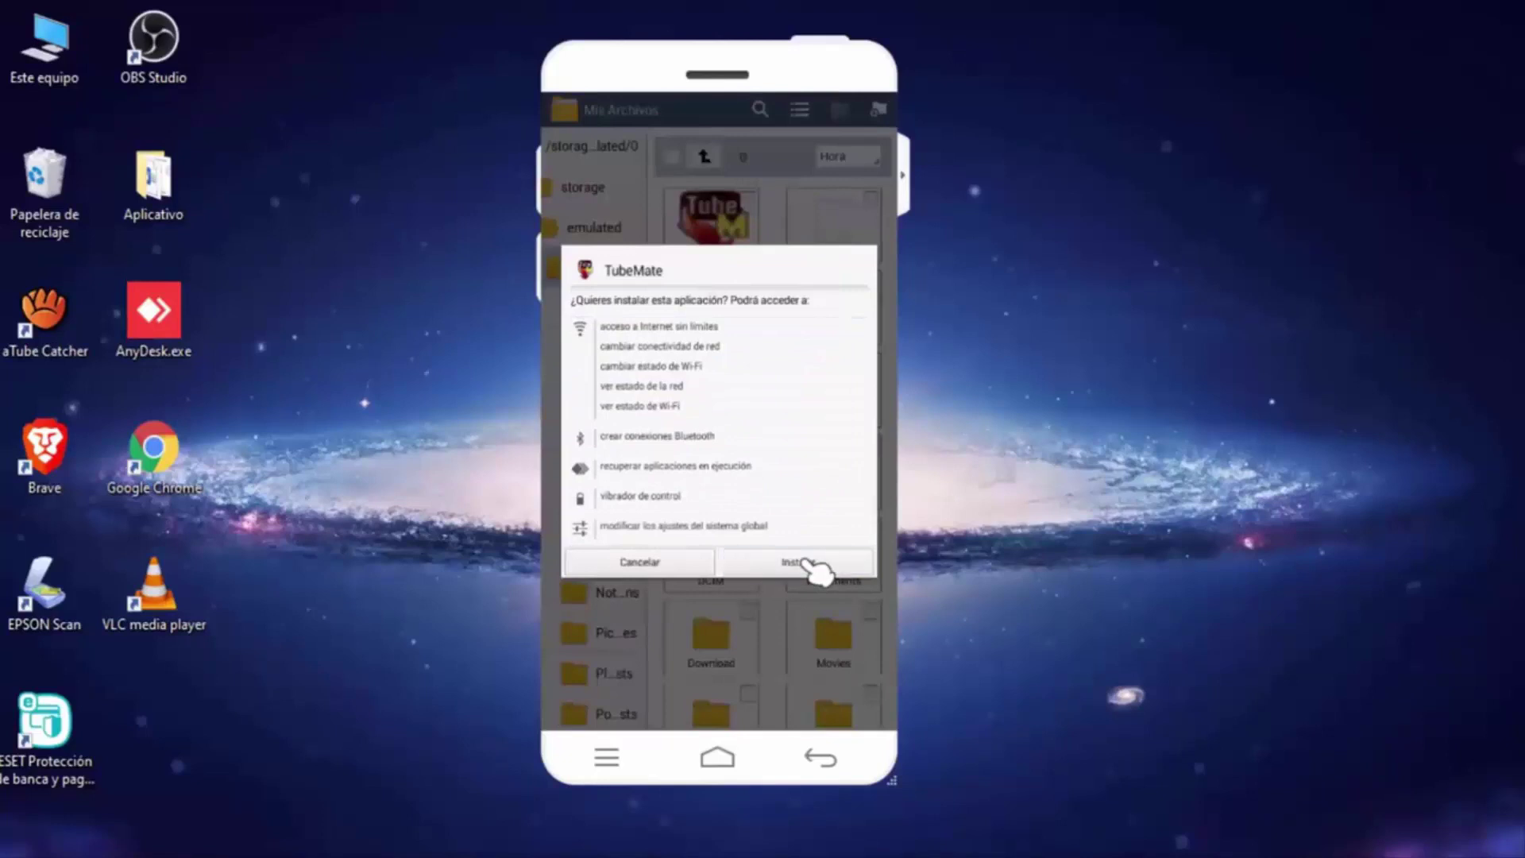
pyautogui.click(811, 568)
# Step: Open TubeMate, accept its terms, and play the romantic ballads (Baladas) video
pyautogui.click(821, 565)
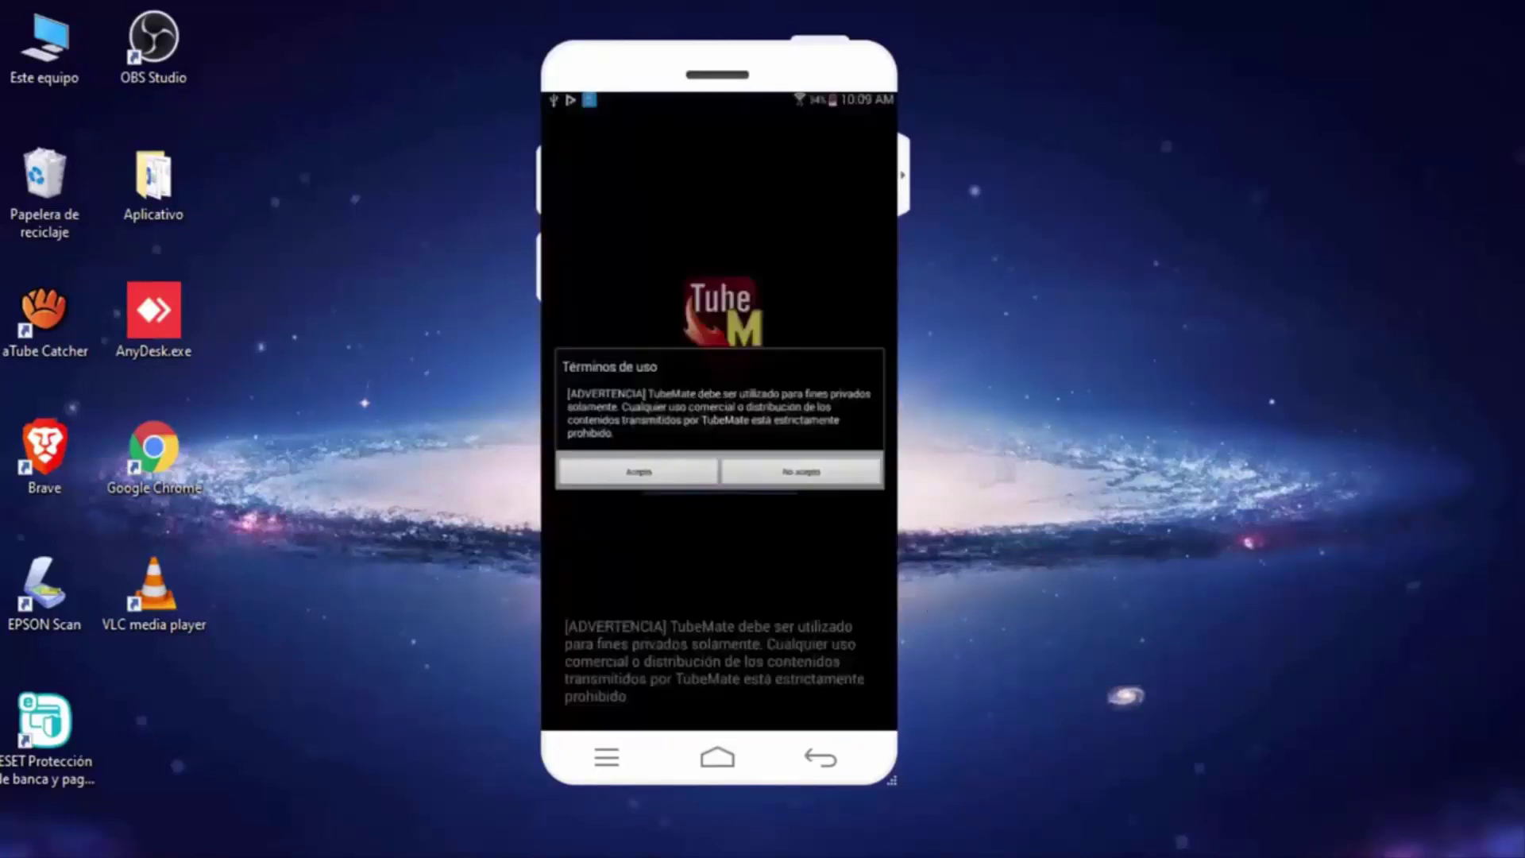
pyautogui.click(674, 477)
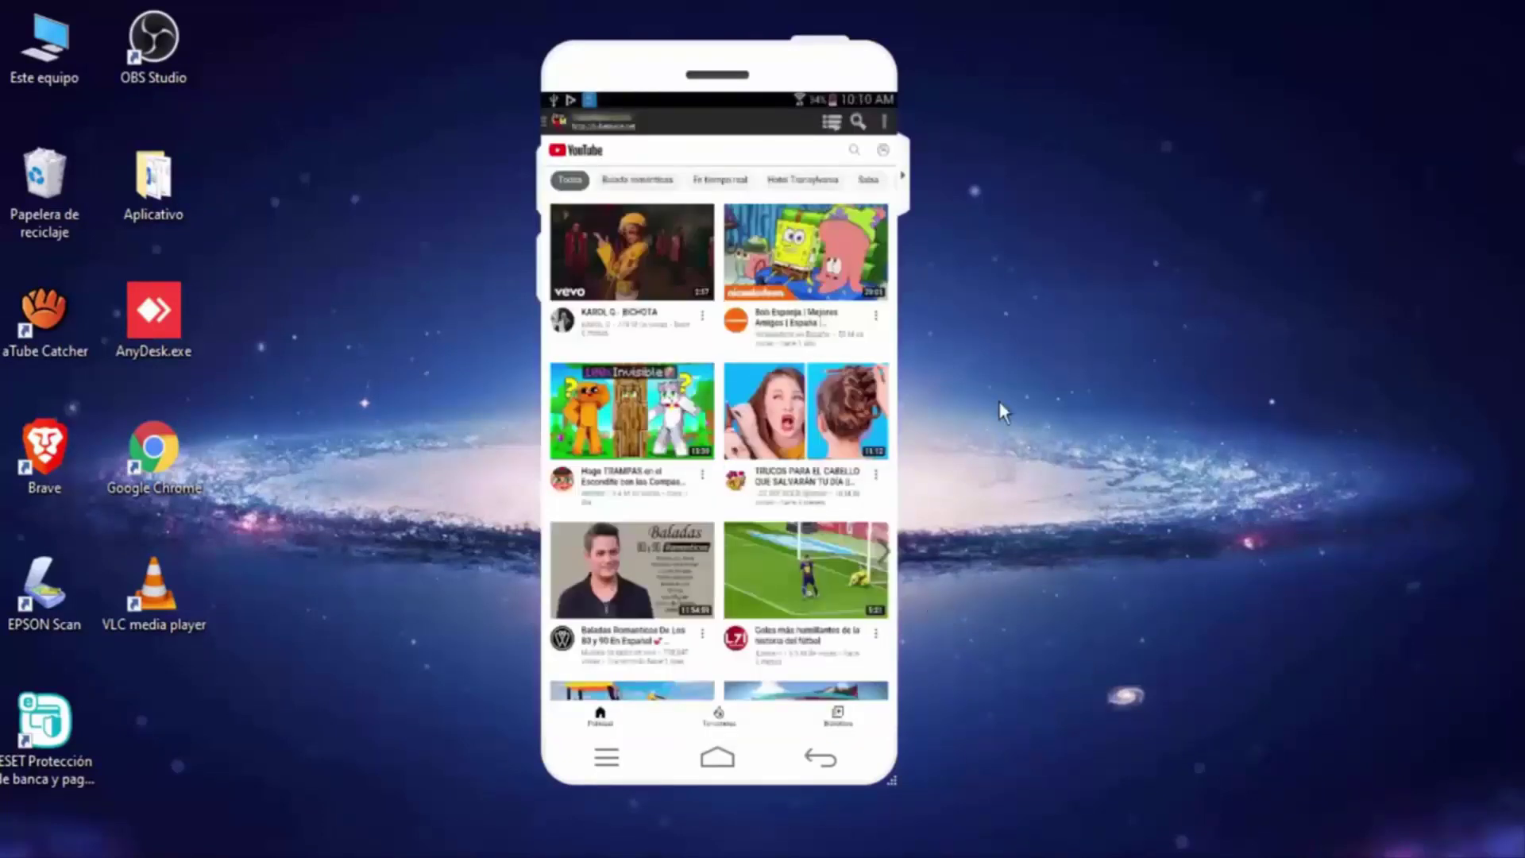
pyautogui.click(651, 586)
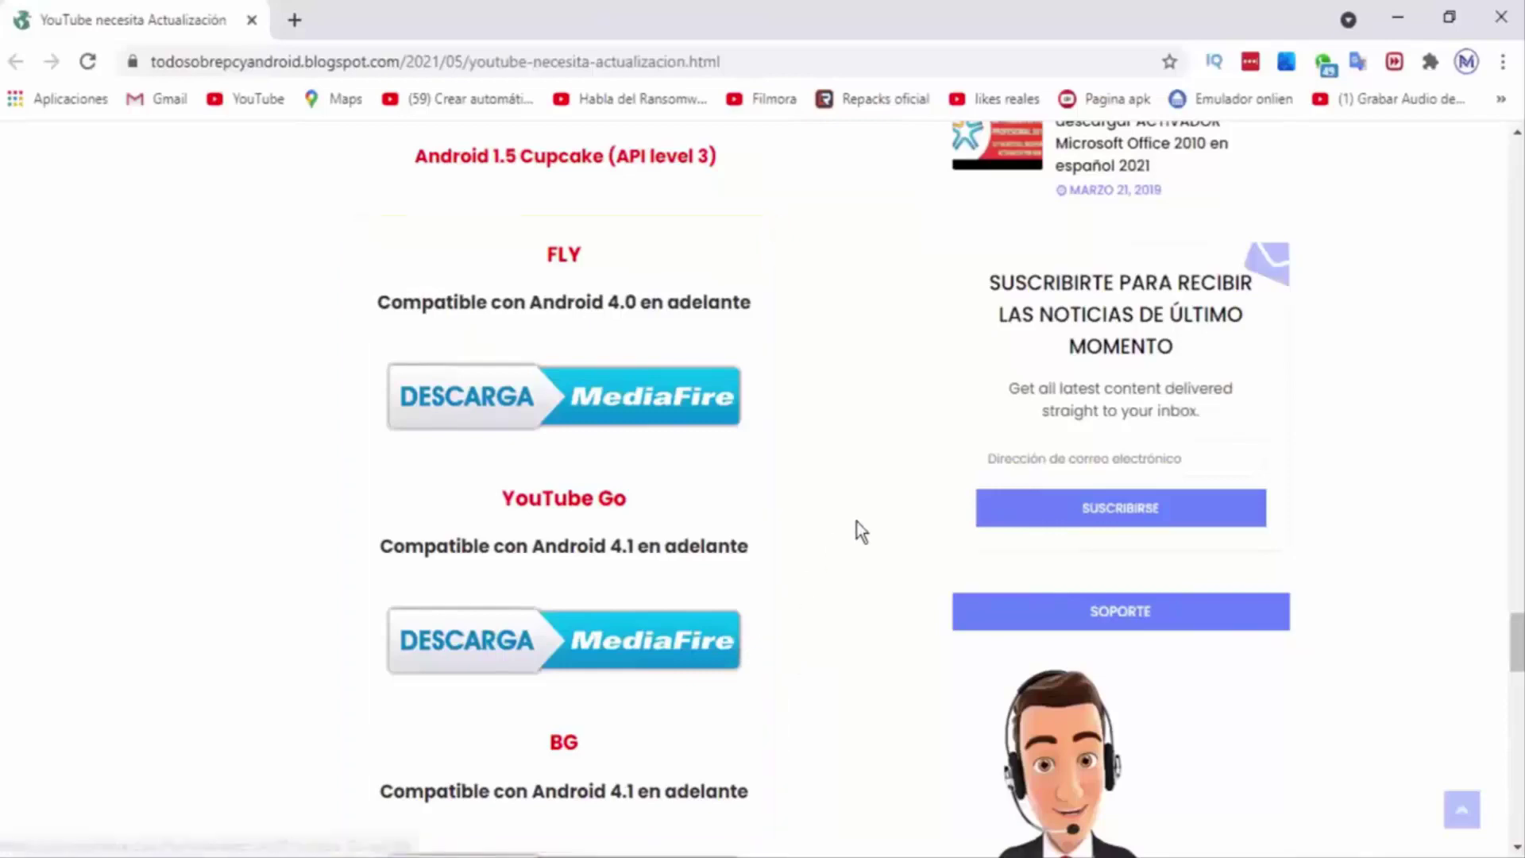
pyautogui.scroll(-2, 861, 531)
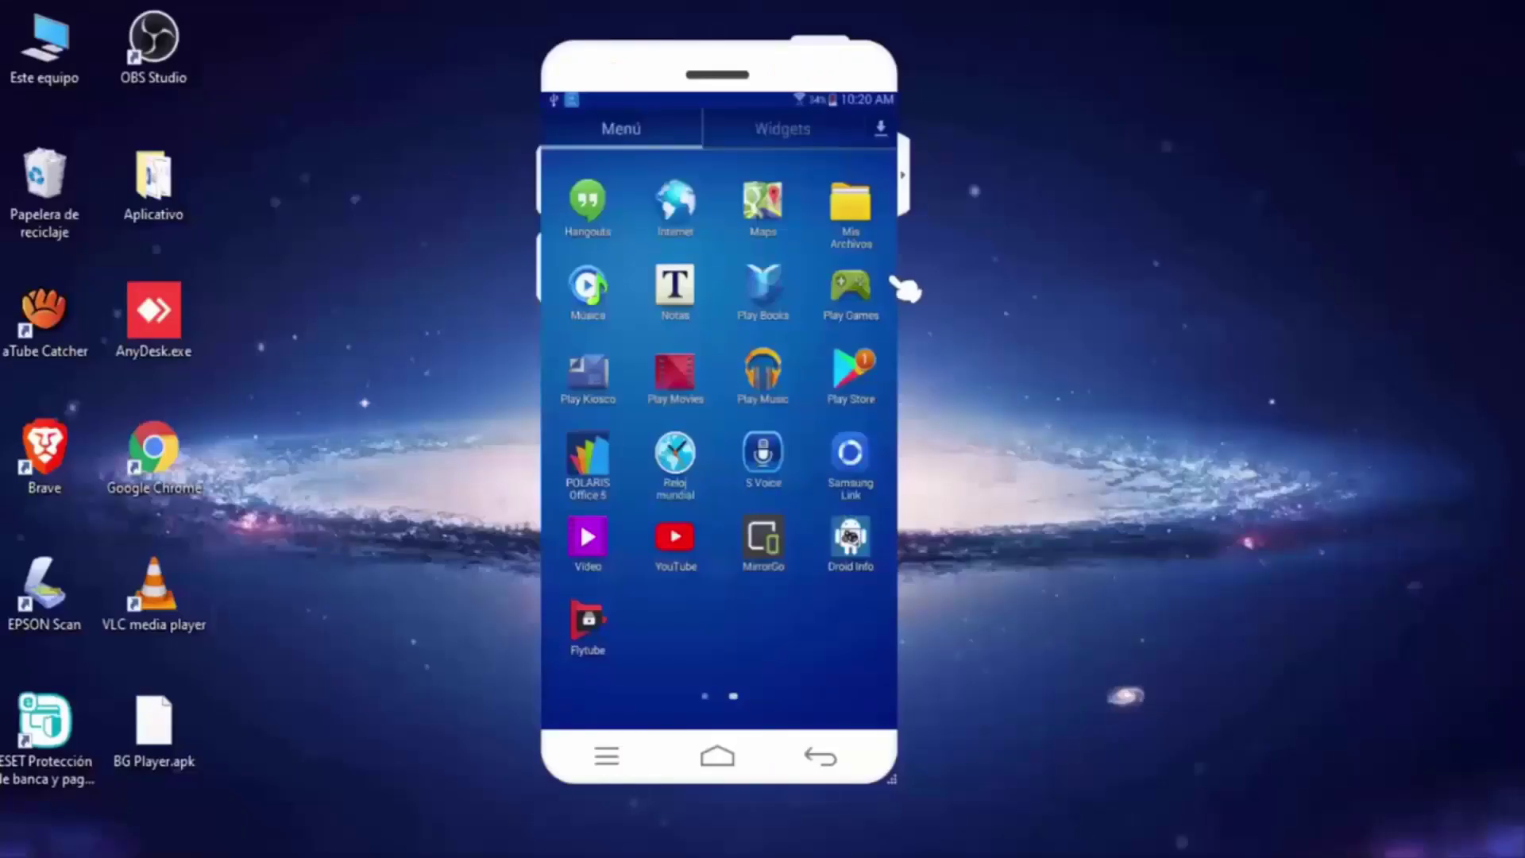
# Step: Install the BG Player apk from Mis Archivos
pyautogui.click(868, 215)
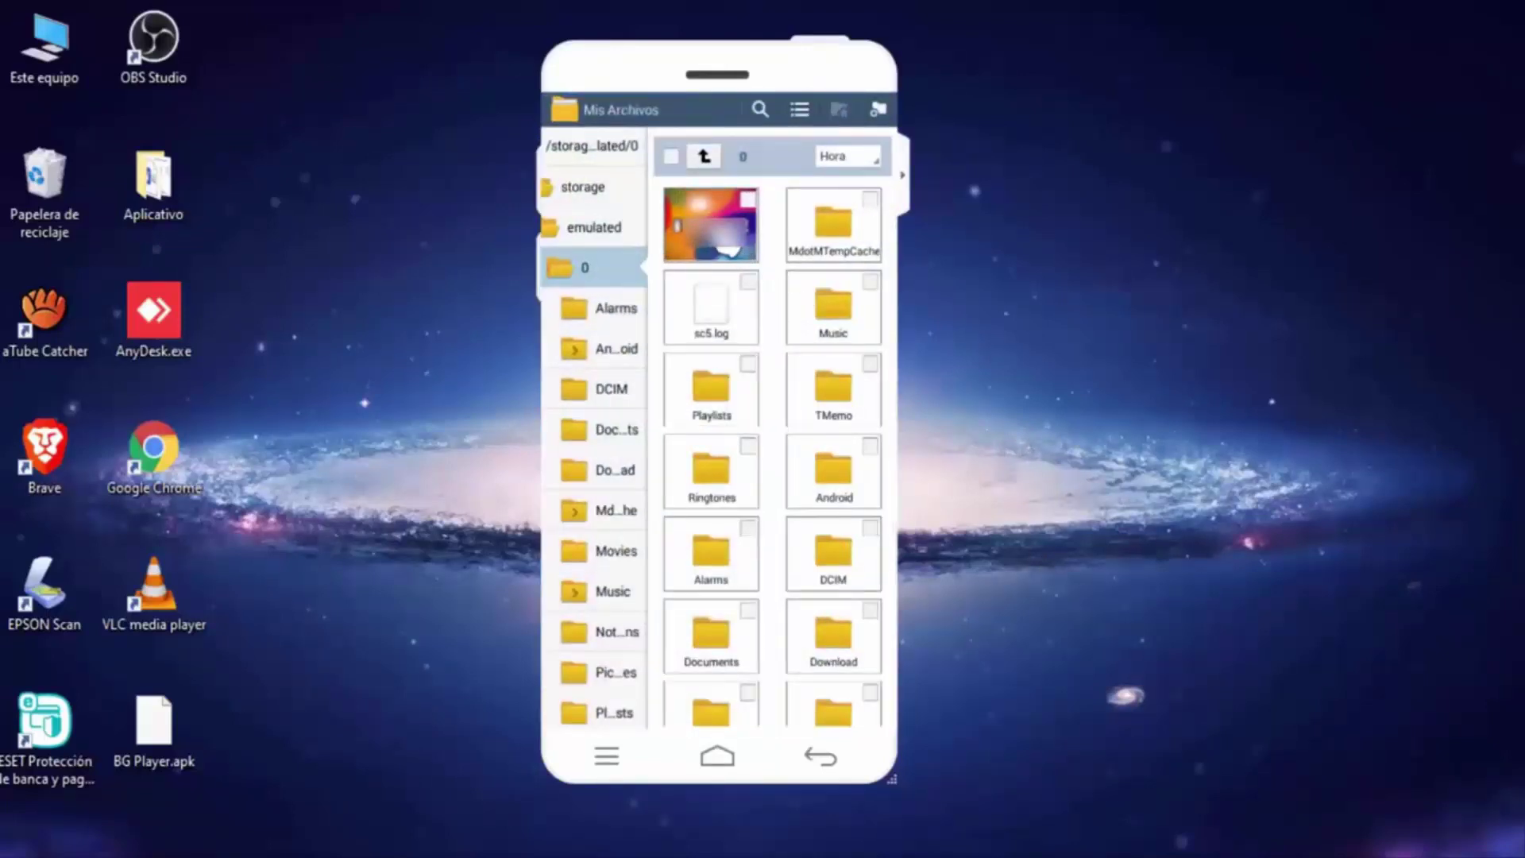
pyautogui.click(816, 567)
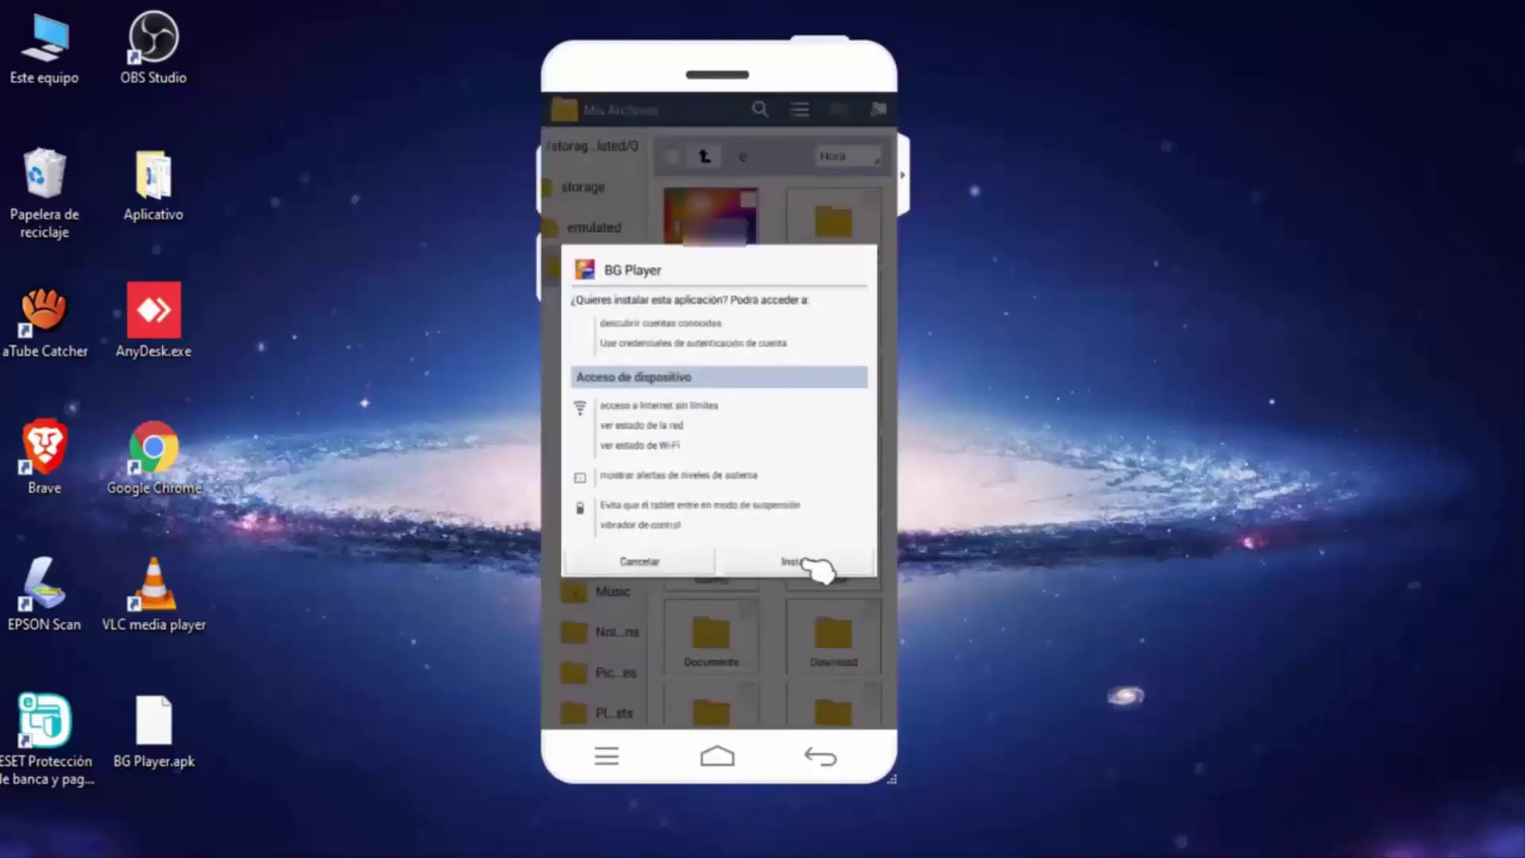
pyautogui.click(811, 565)
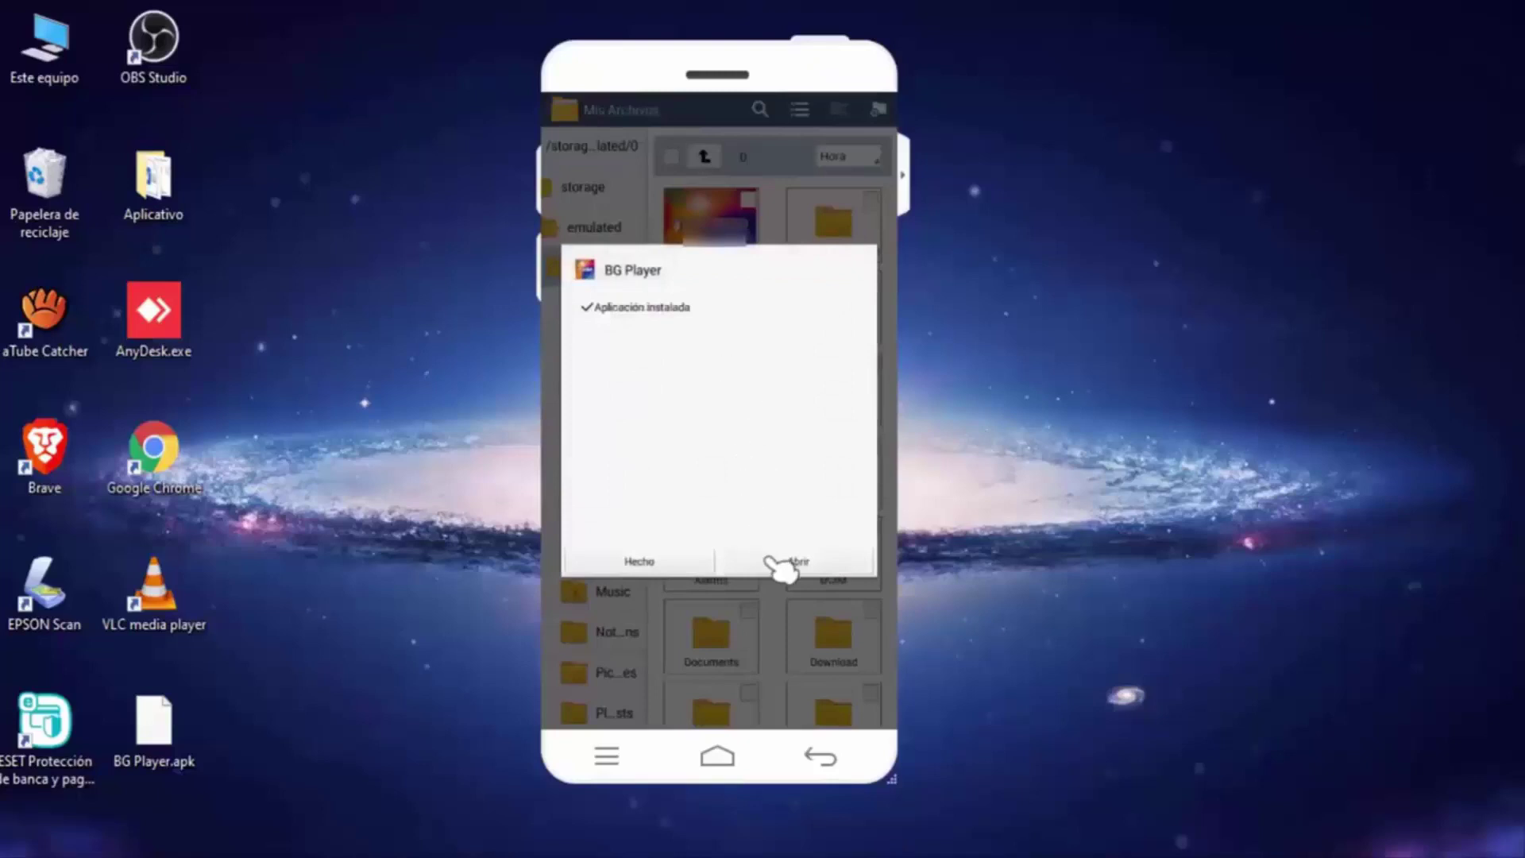
# Step: Open BG Player and search for 'mundo virtual pro'
pyautogui.click(785, 563)
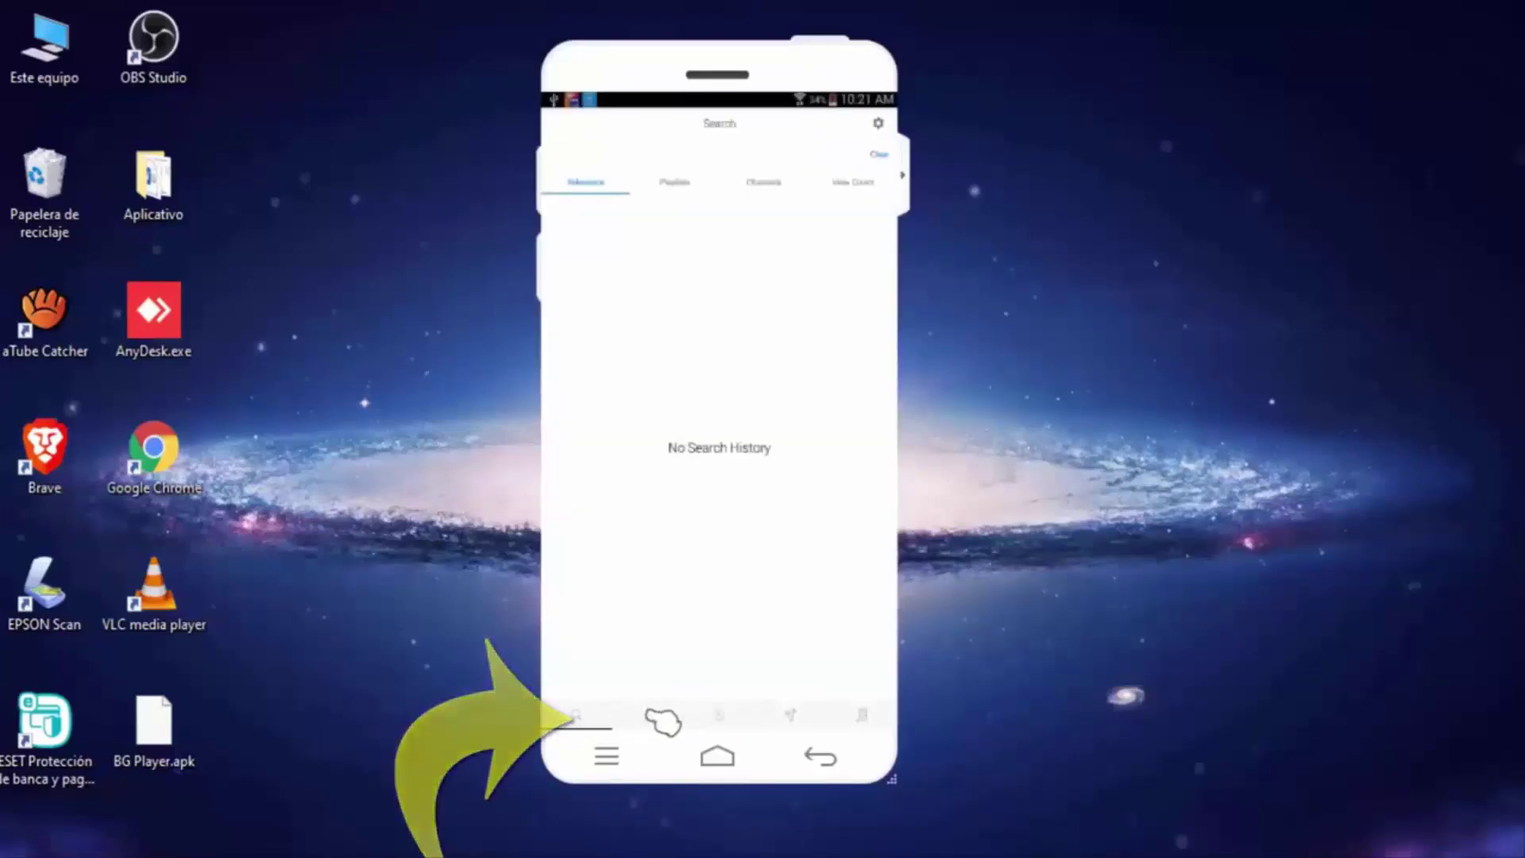
pyautogui.click(640, 155)
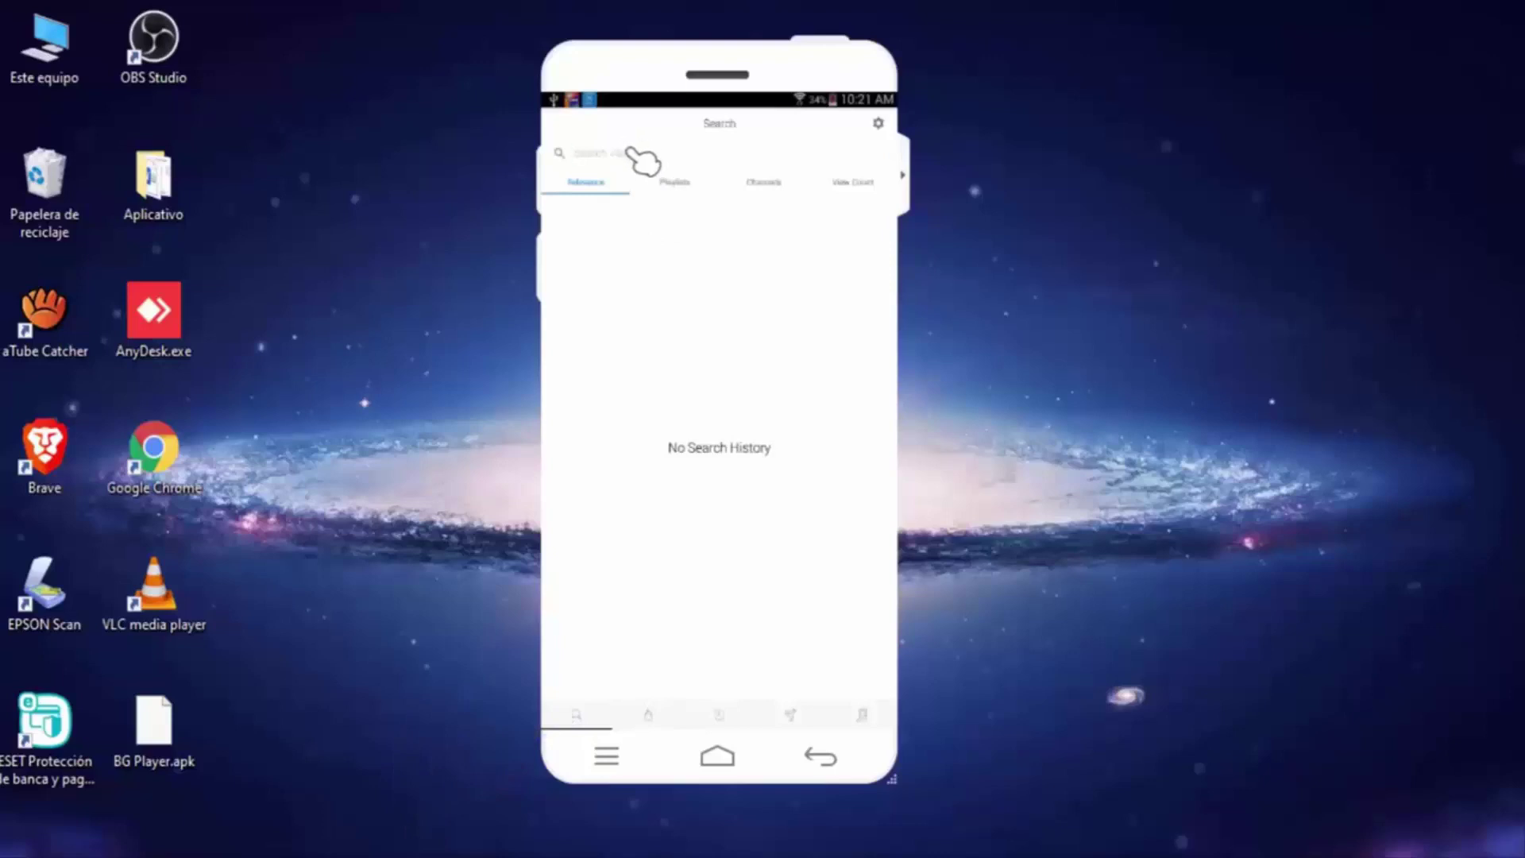
pyautogui.write('mundo virtual pro')
pyautogui.press('Return')
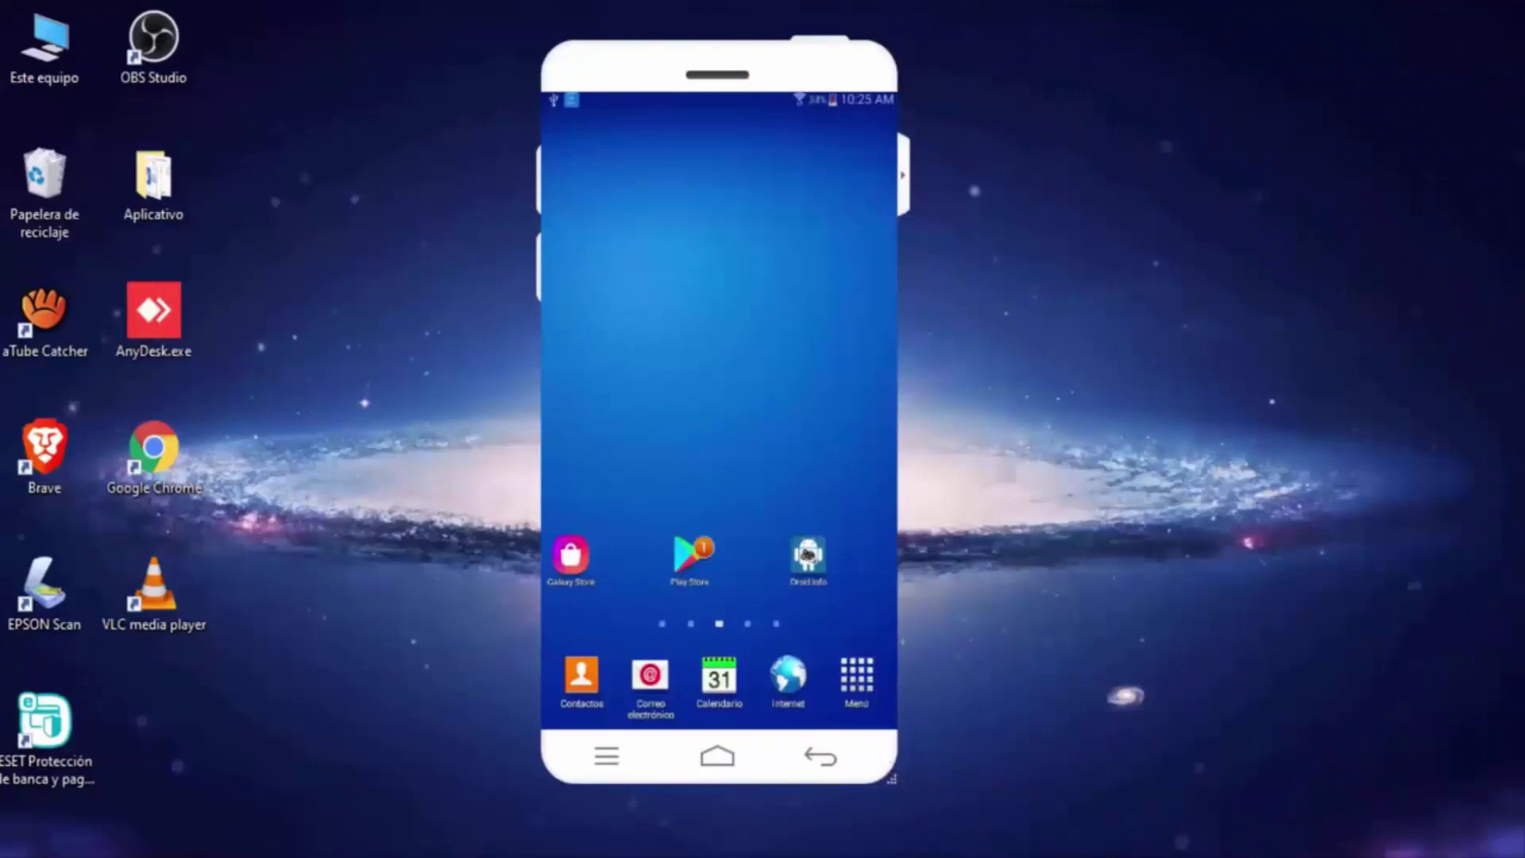
# Step: Launch YouTube from the tablet's app menu and play the Resident Evil Village gameplay video
pyautogui.click(857, 676)
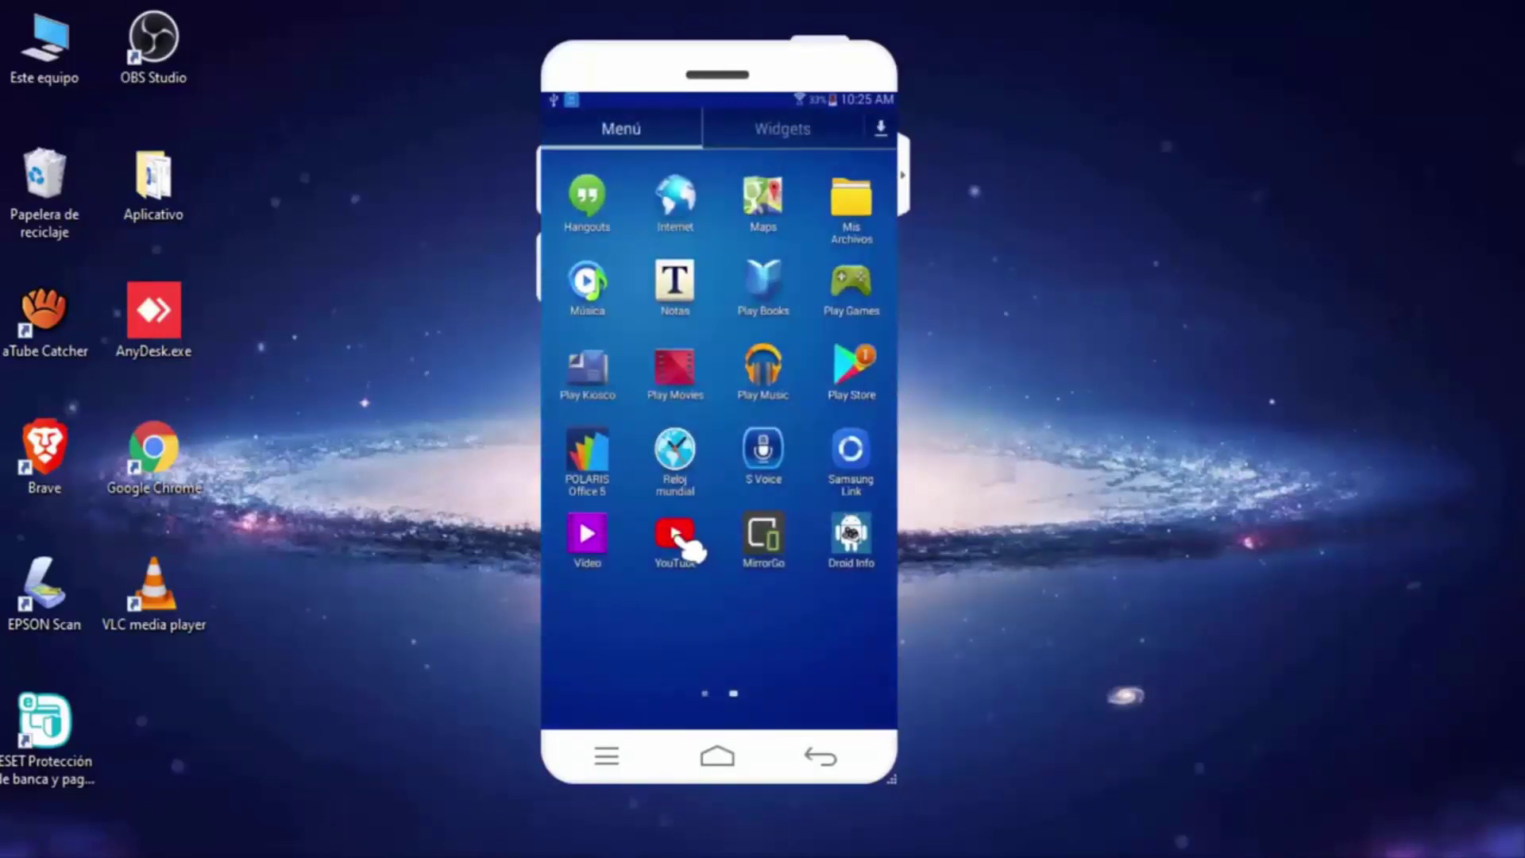
pyautogui.click(689, 543)
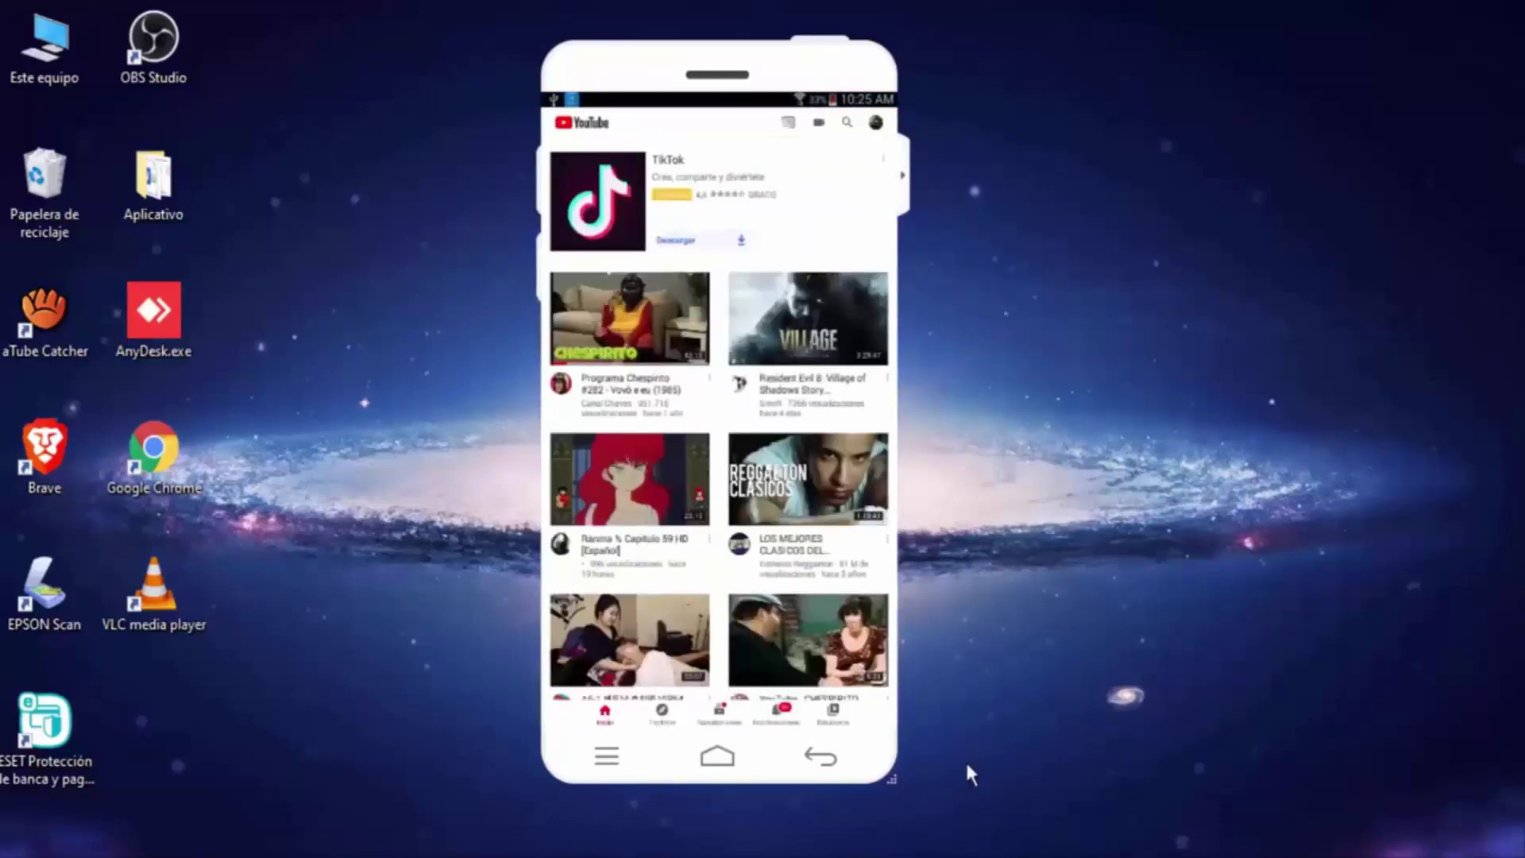
pyautogui.click(825, 334)
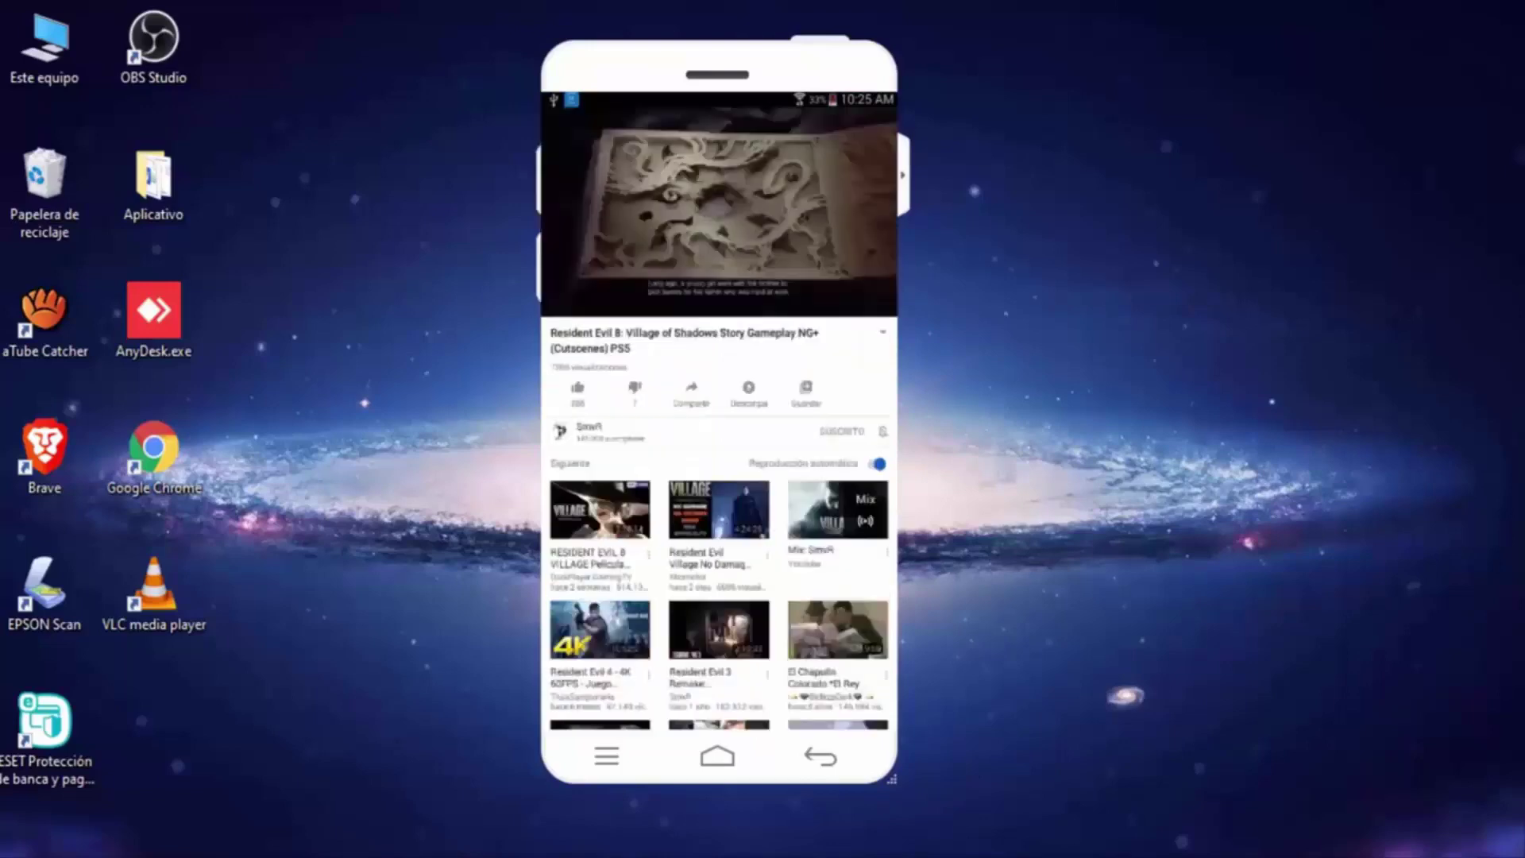